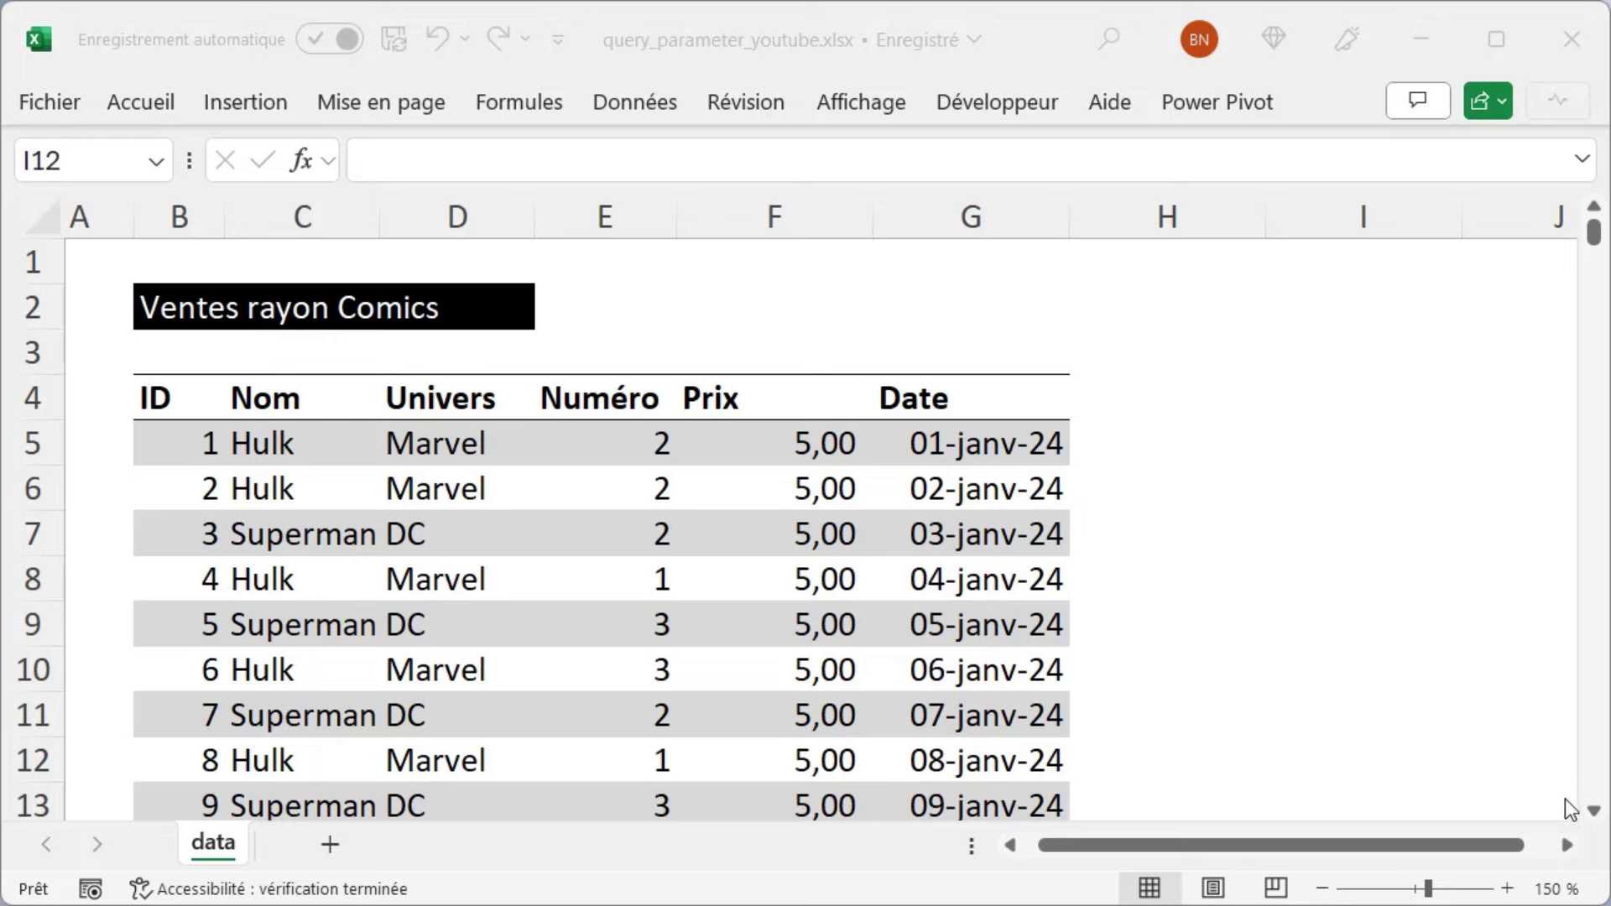
Step: Load the comics sales table from the data sheet into the Power Query Editor
click(1592, 812)
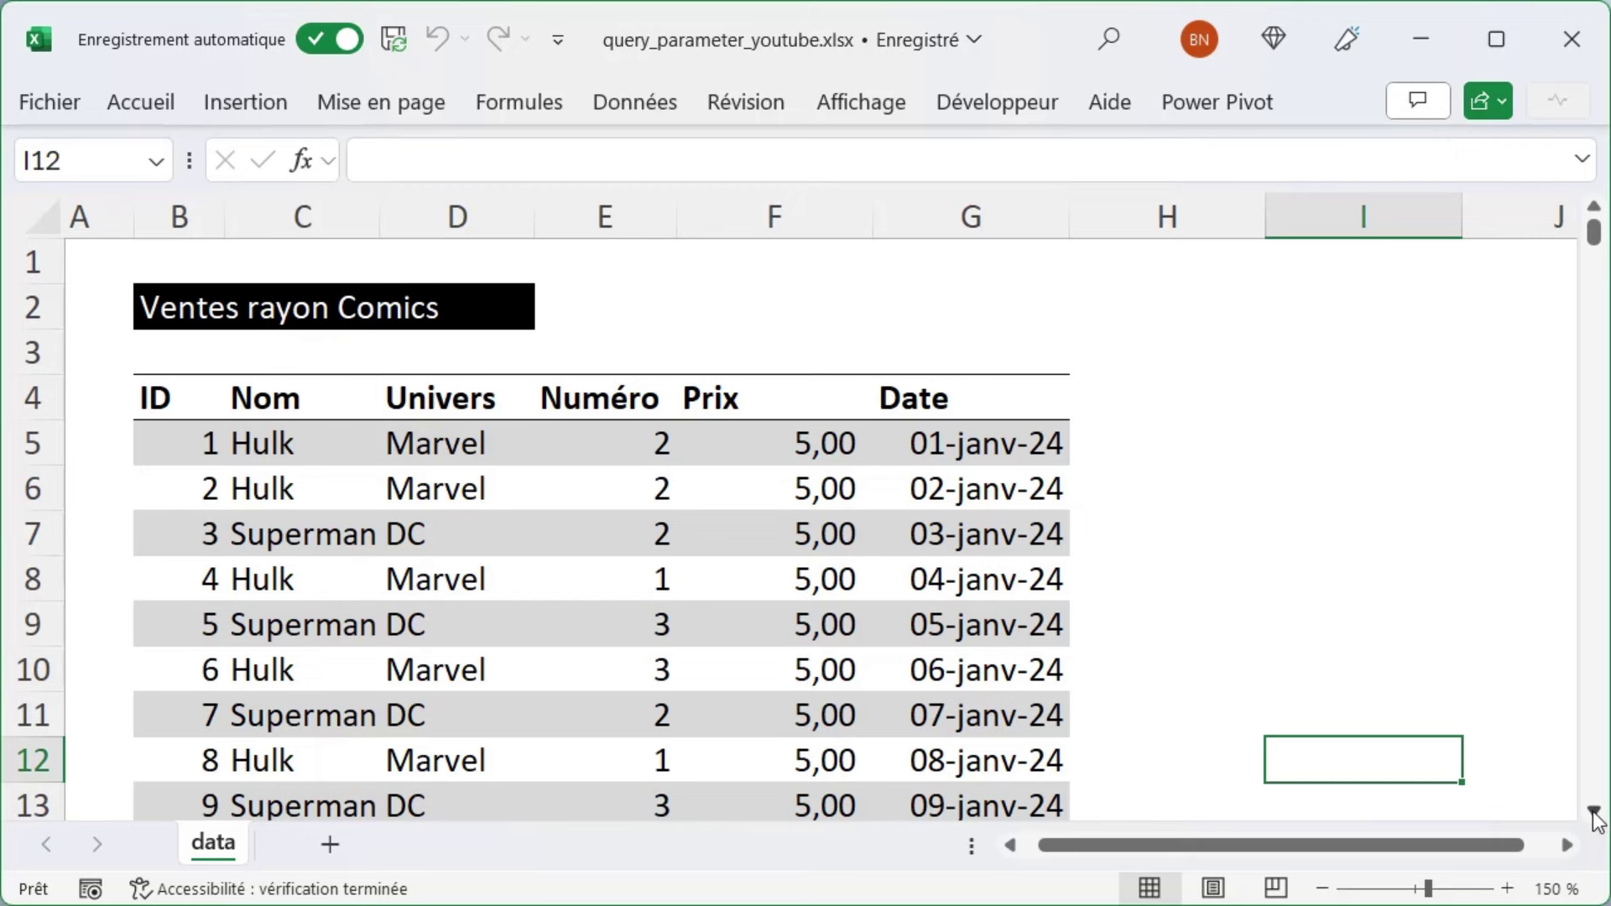
click(1296, 601)
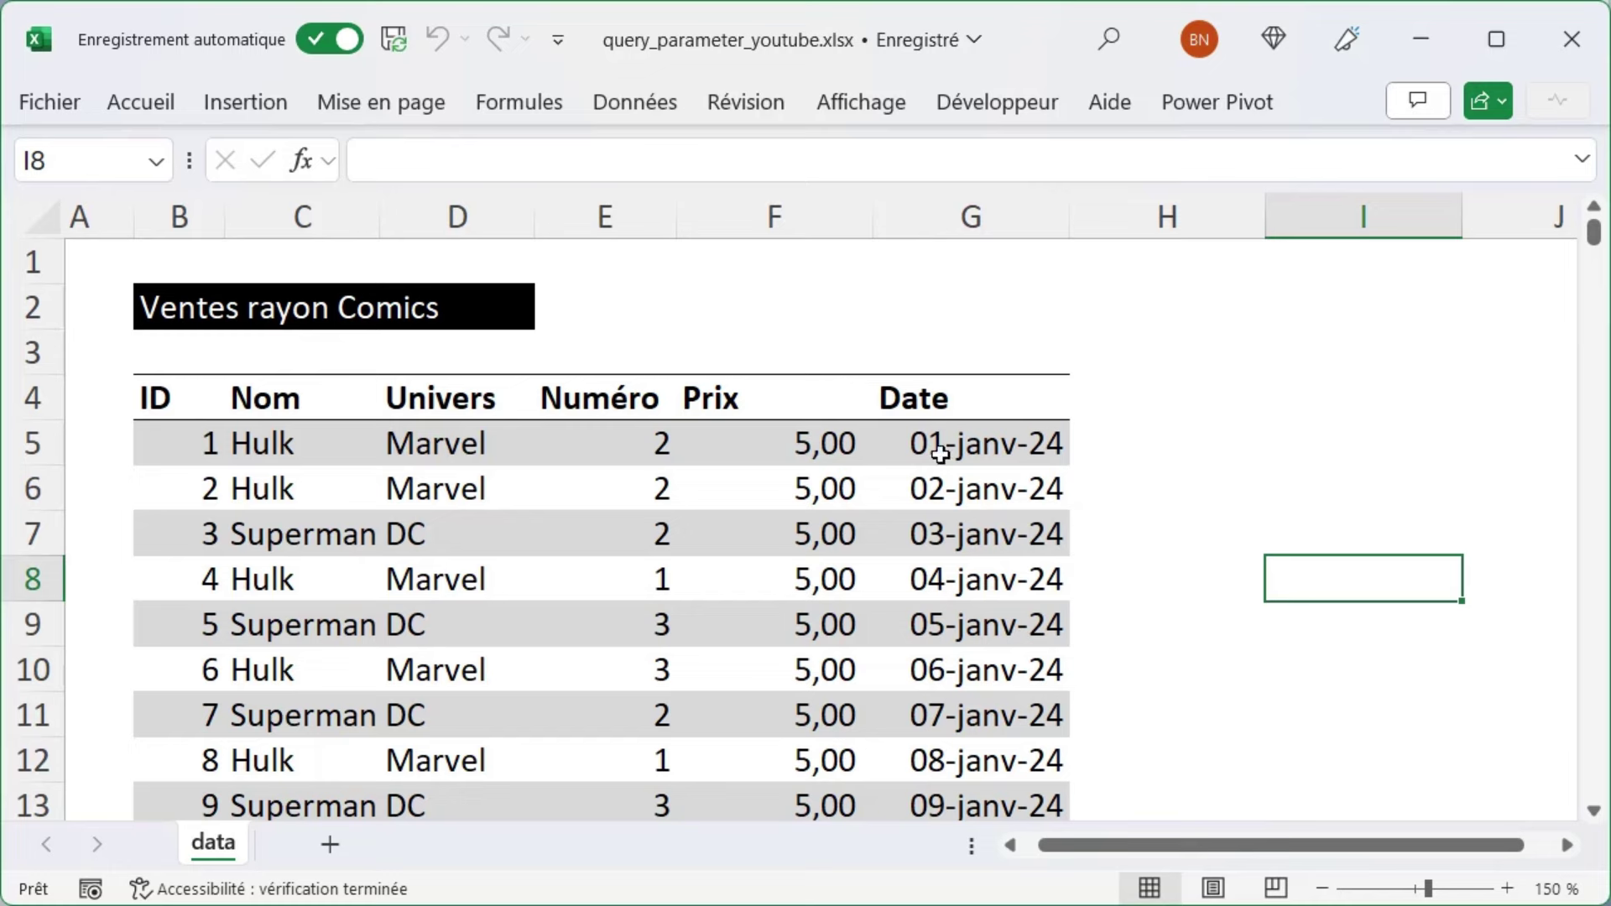
click(787, 500)
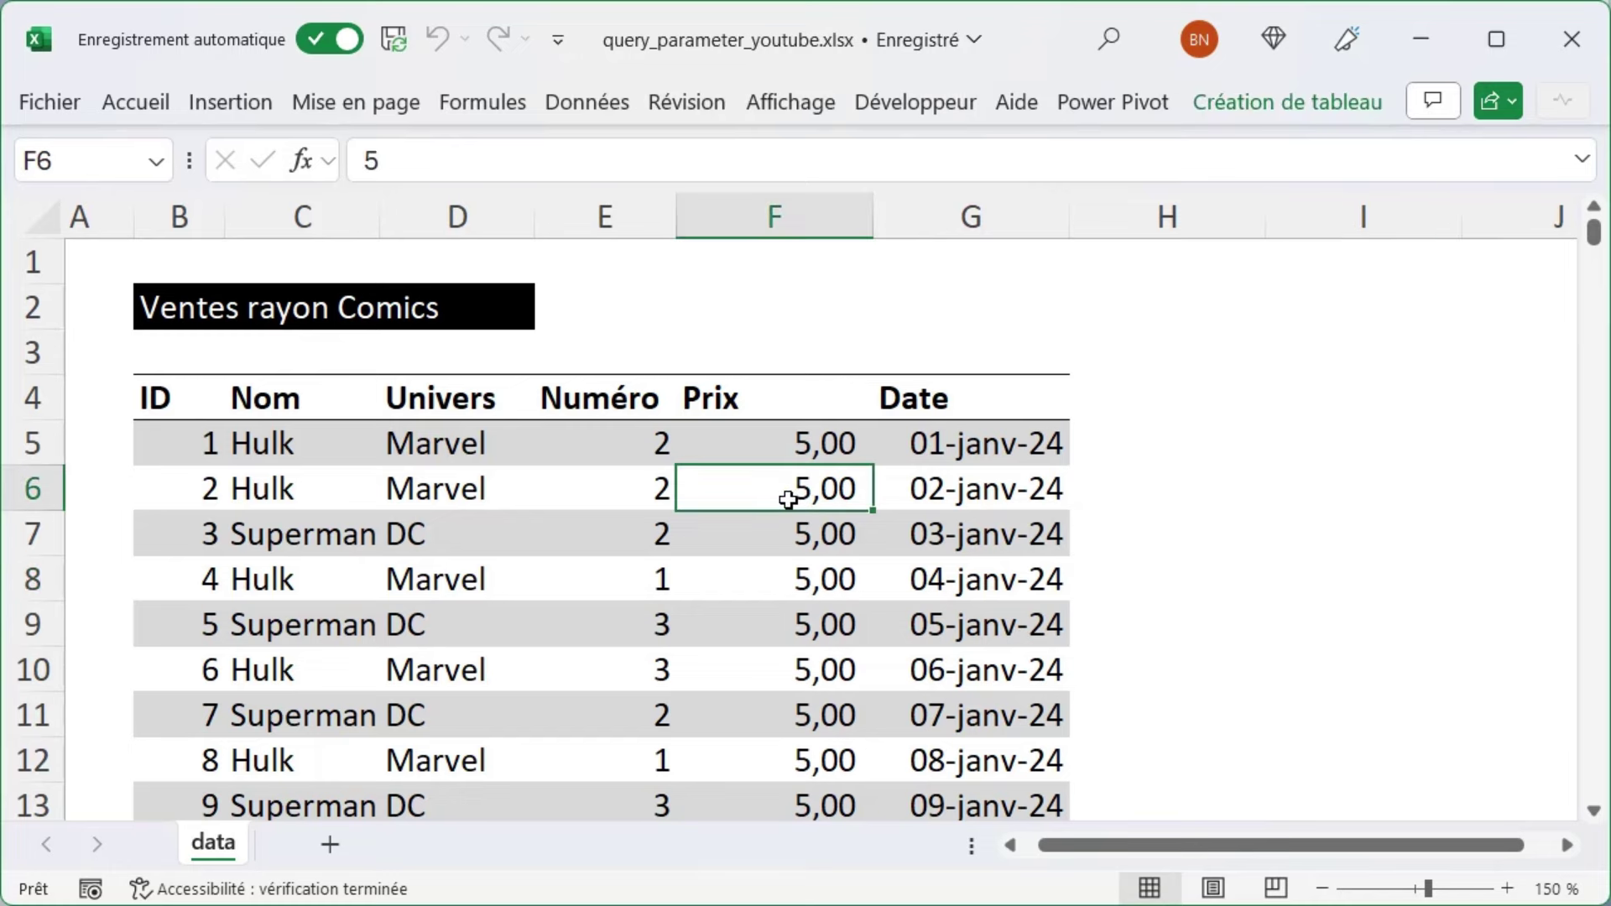
right_click(787, 499)
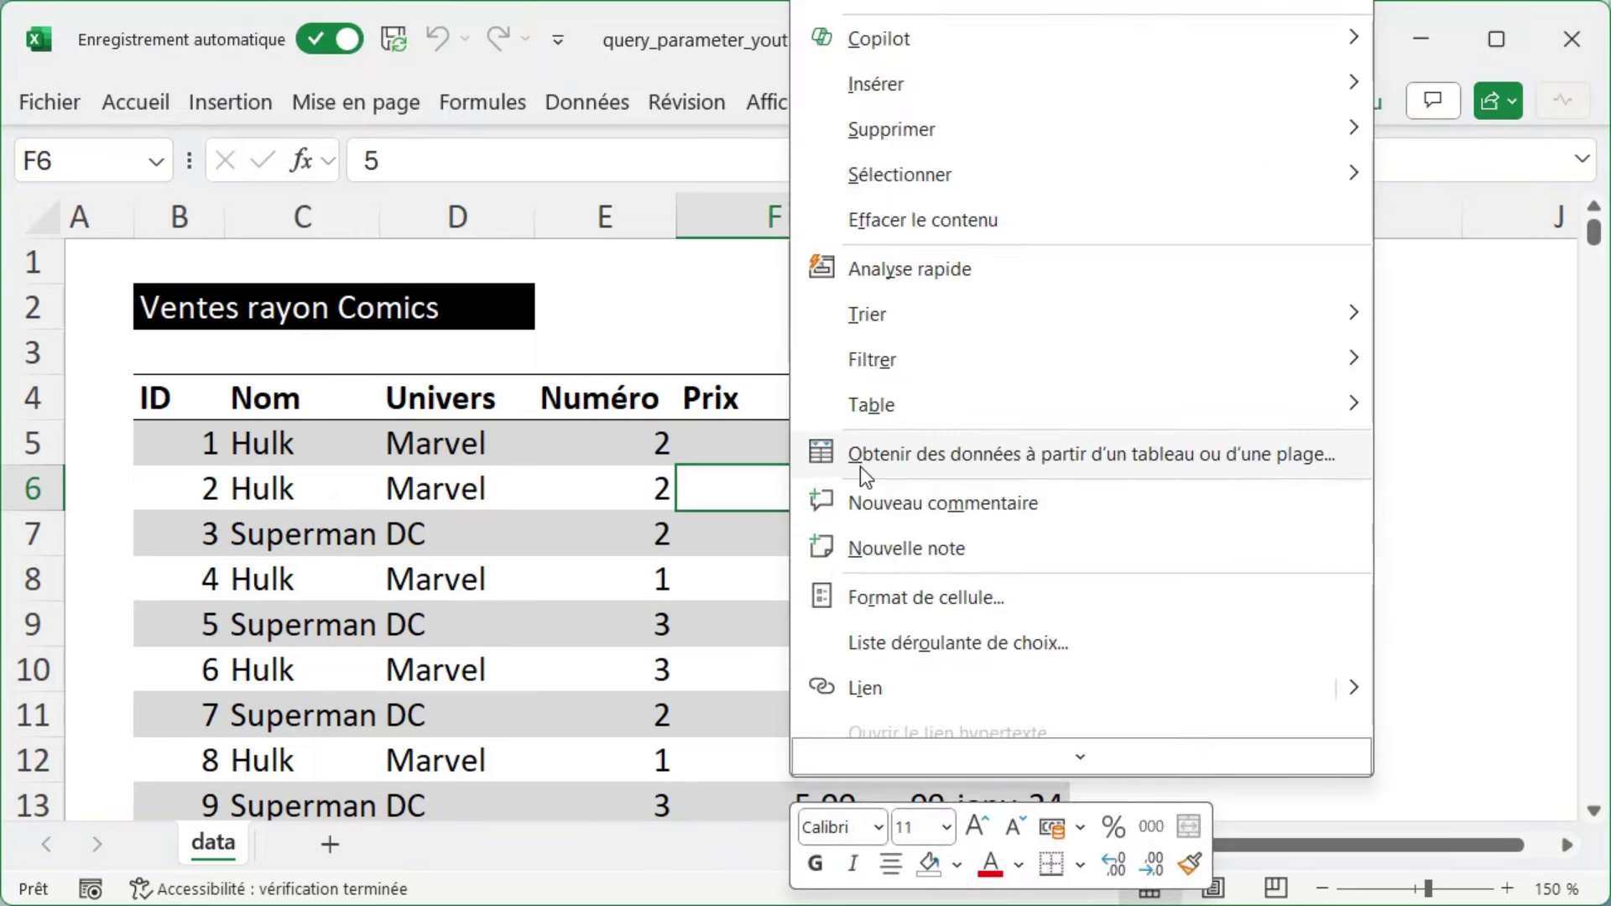
click(859, 466)
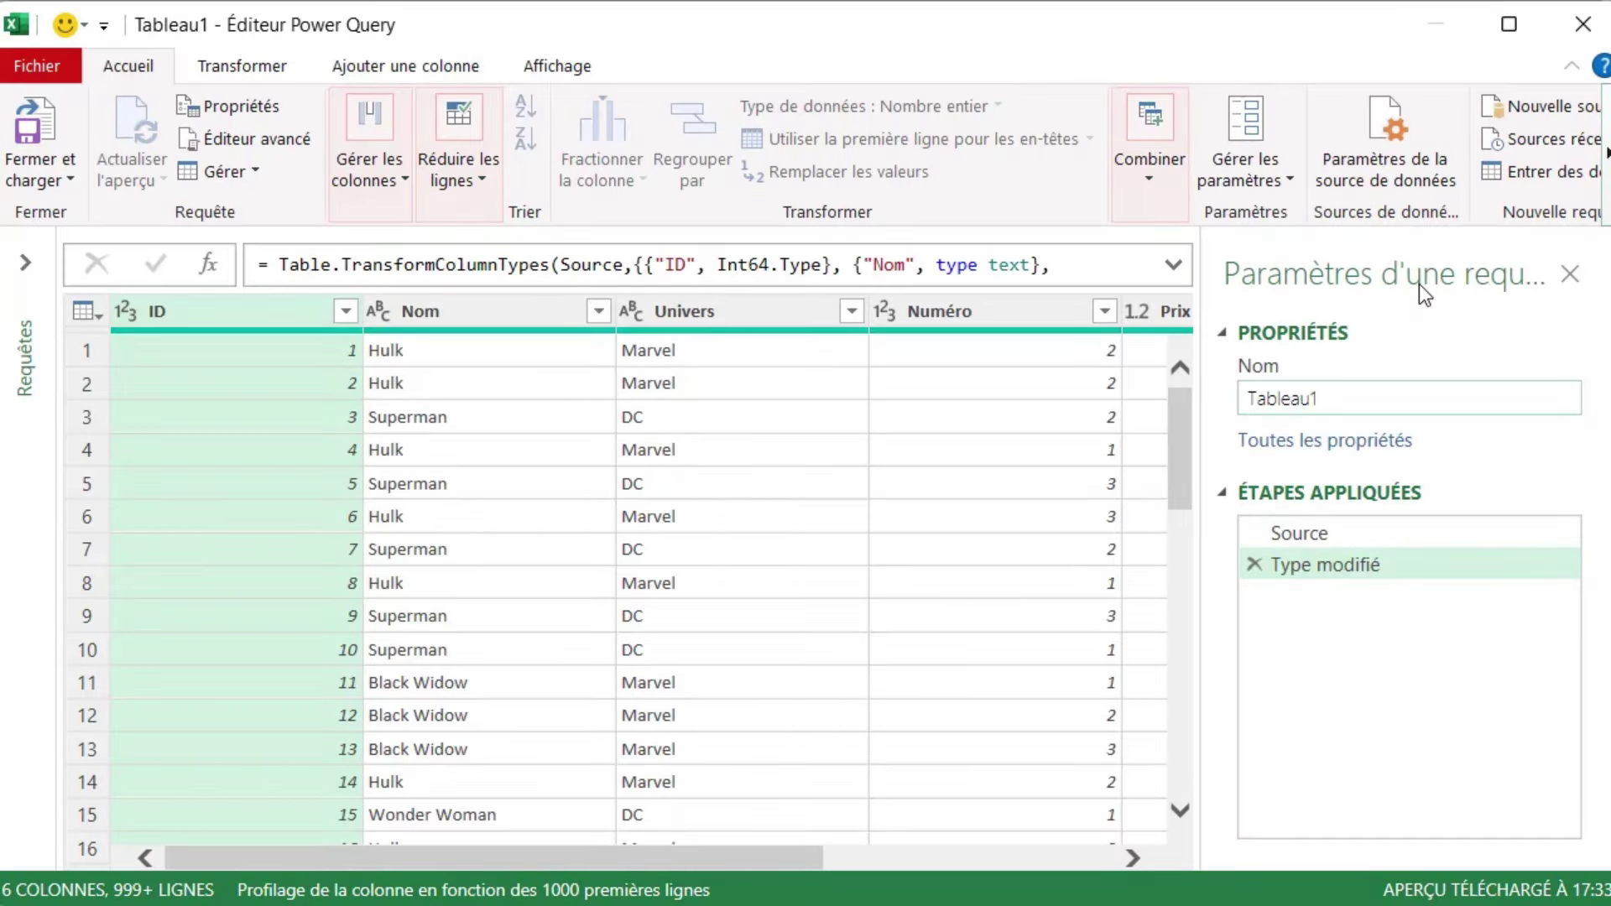
Step: Rename the query to T_data and hide the query settings
key(BackSpace)
key(BackSpace)
key(BackSpace)
key(BackSpace)
key(BackSpace)
key(BackSpace)
key(BackSpace)
text(_data)
key(Return)
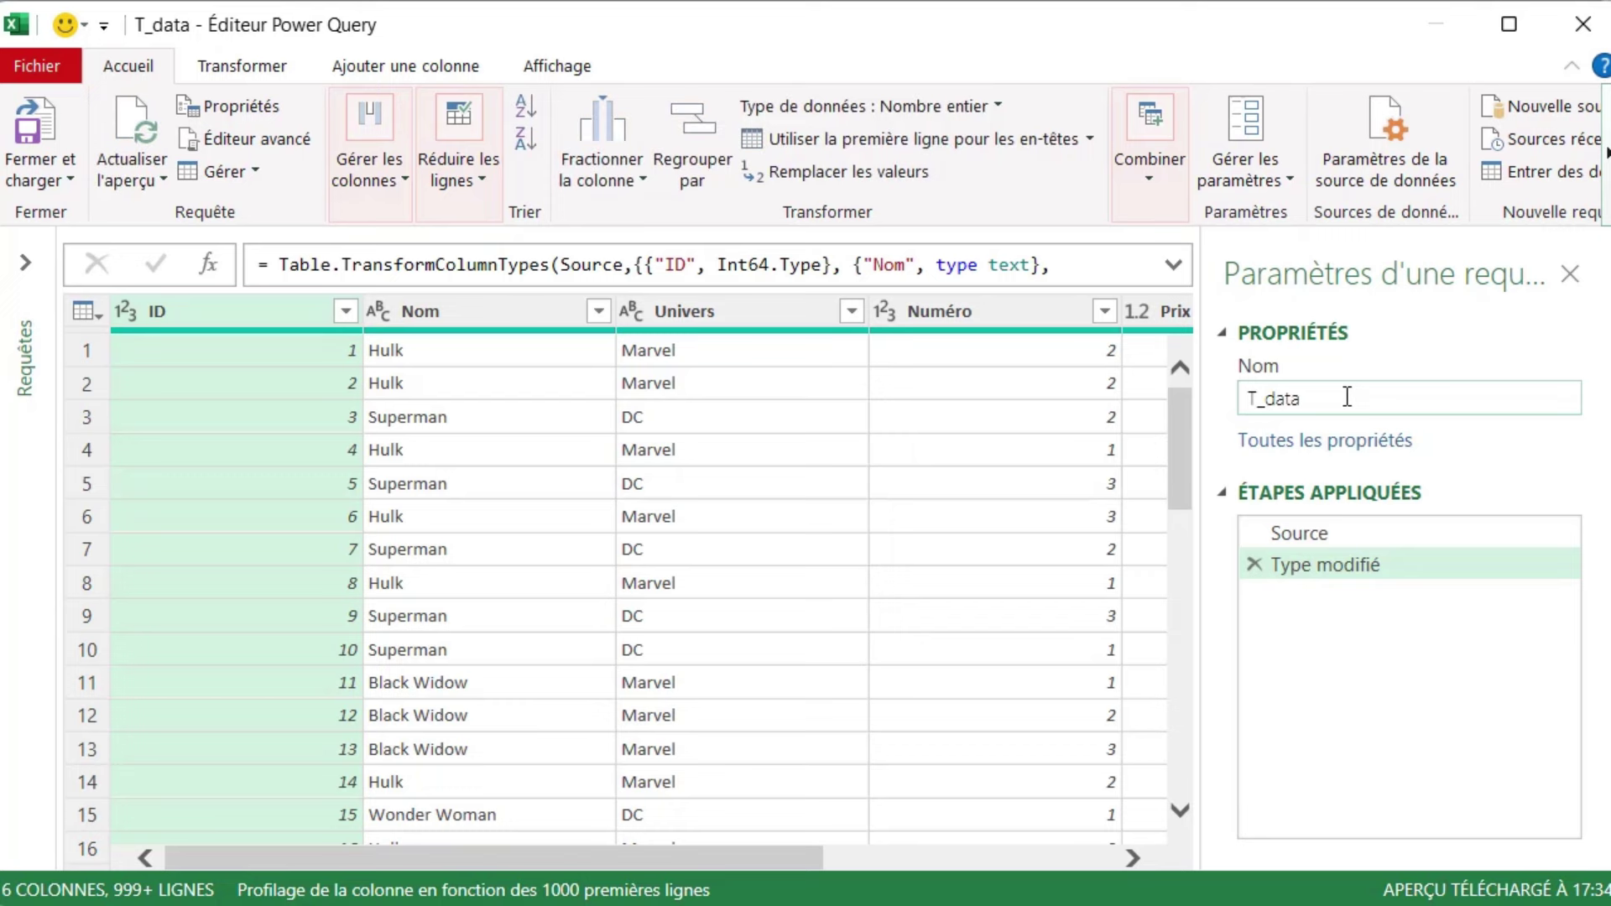
click(1570, 274)
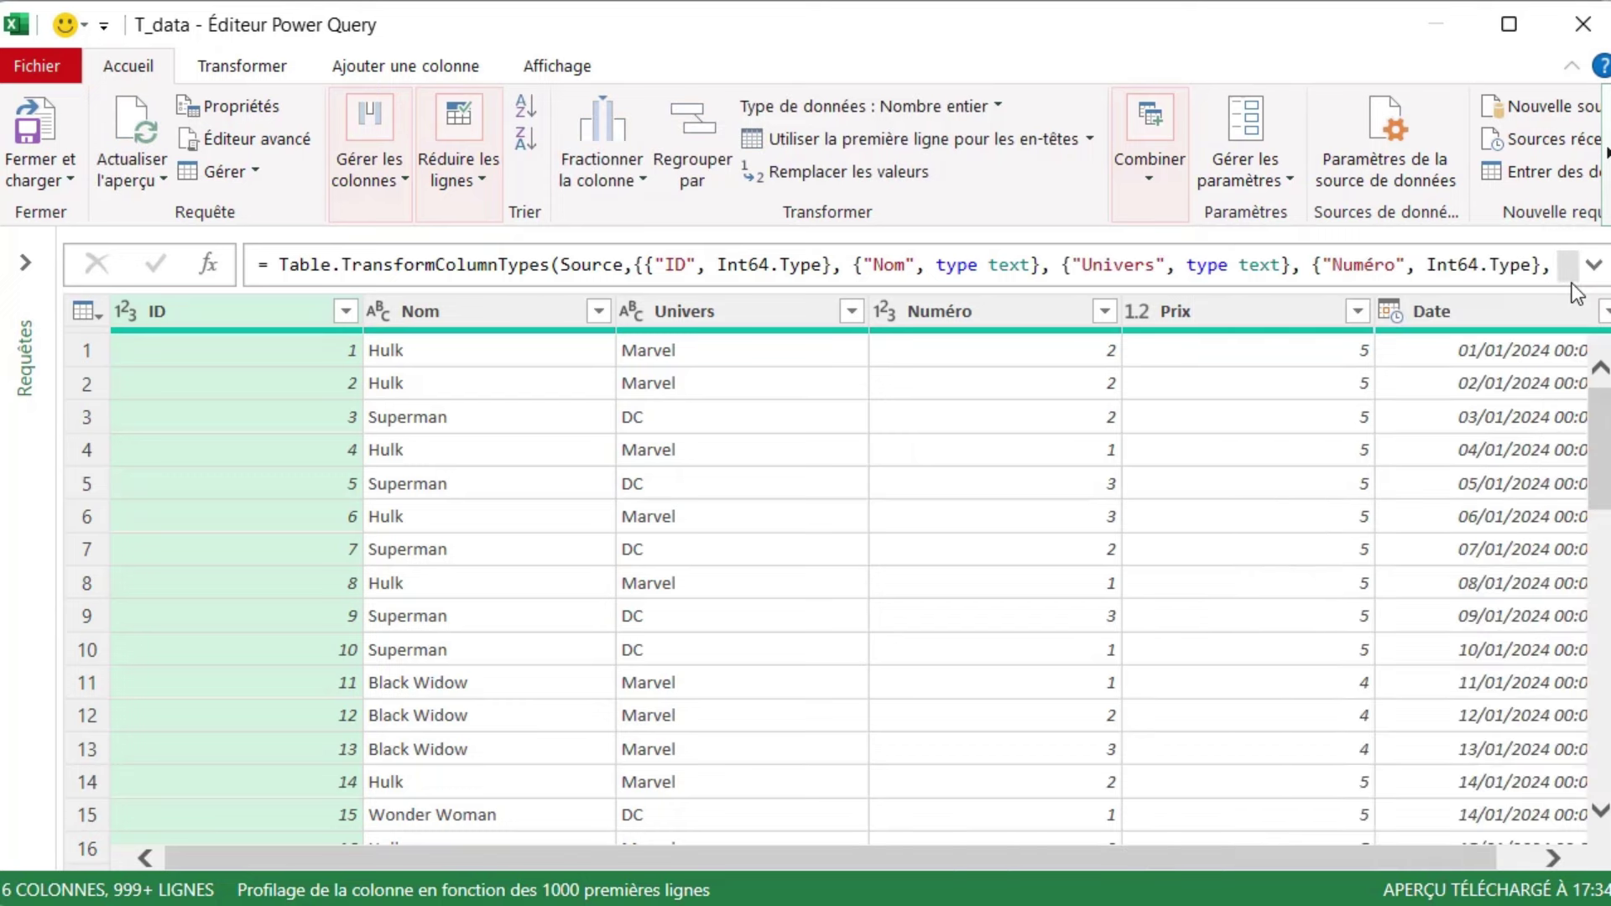
Step: Transform the Date column's values into month names (Nom du mois)
drag(1217, 852, 1295, 853)
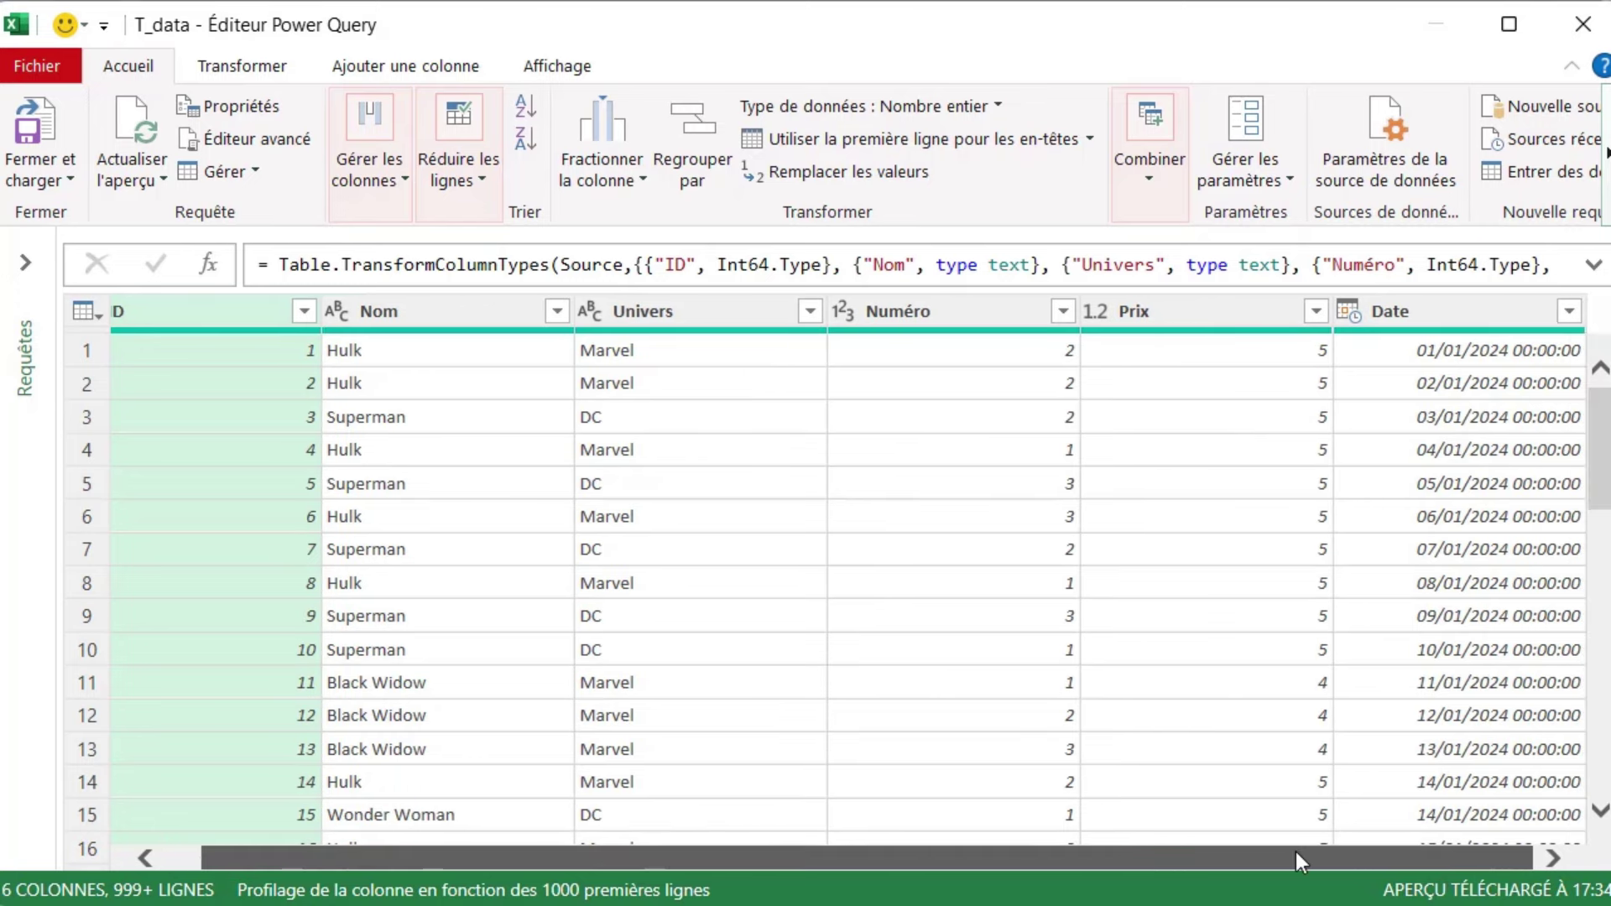
click(1441, 310)
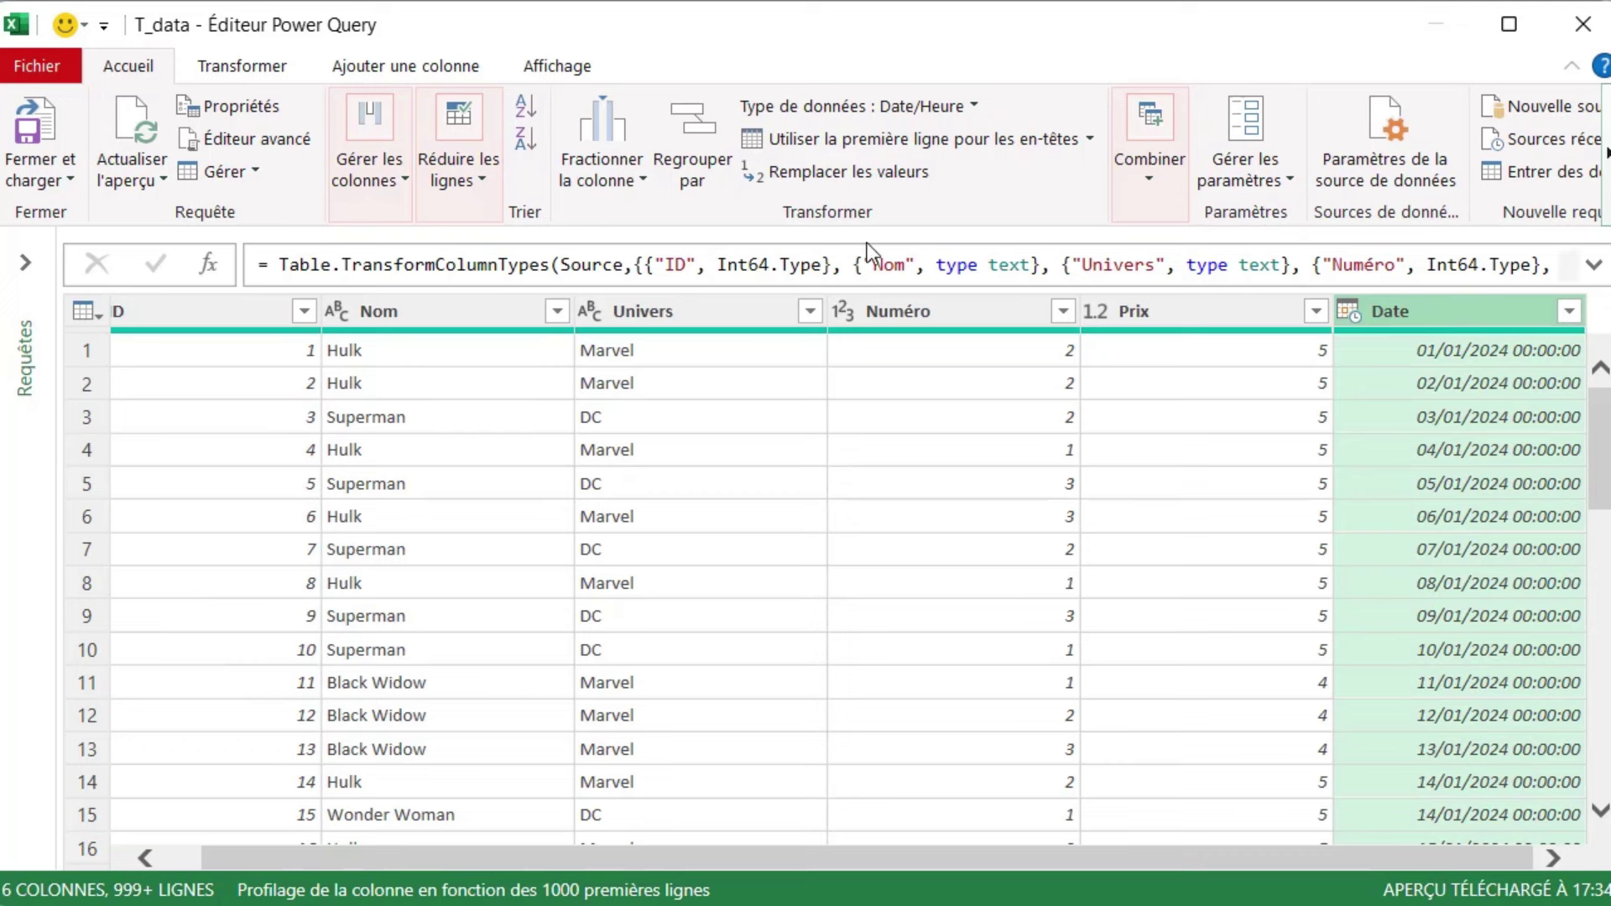
click(262, 78)
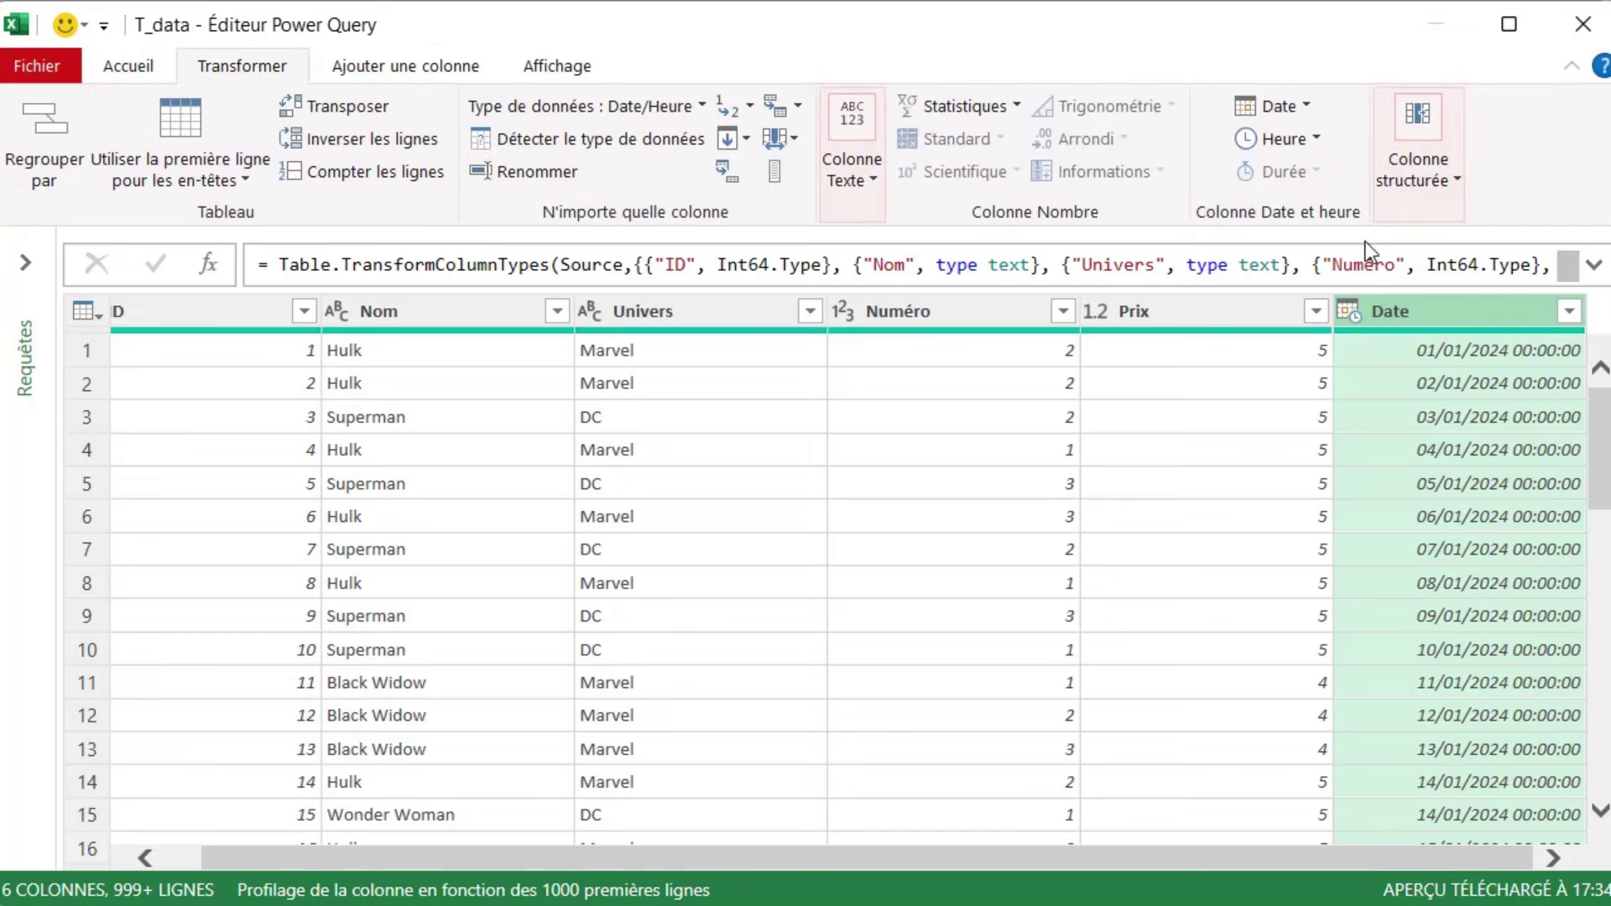
click(1308, 108)
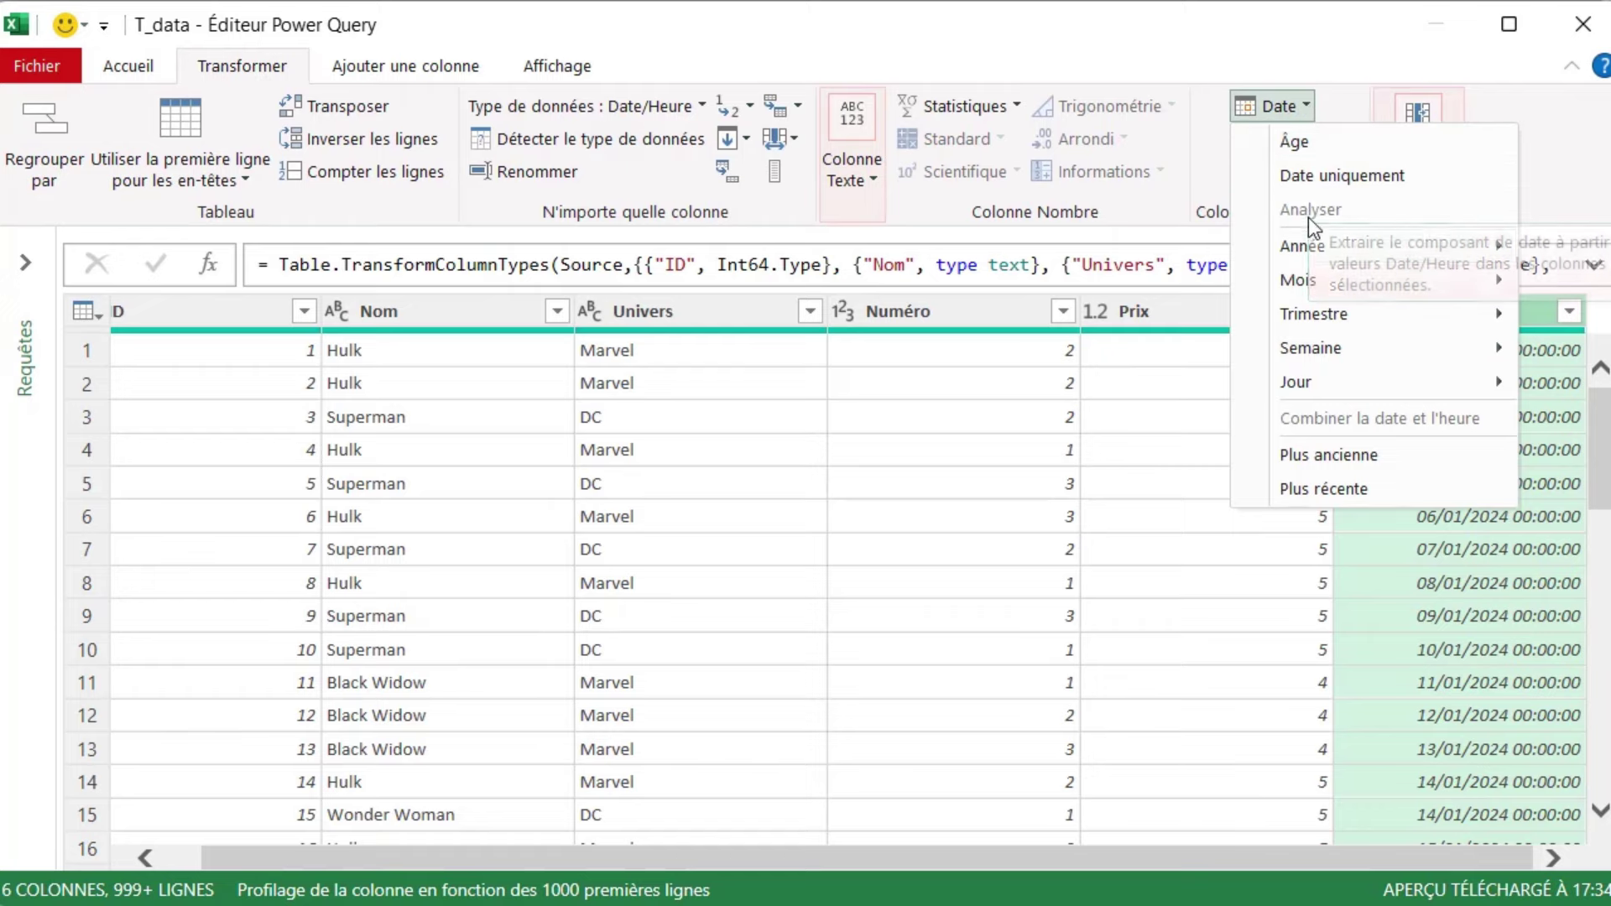
mouse_move(1307, 281)
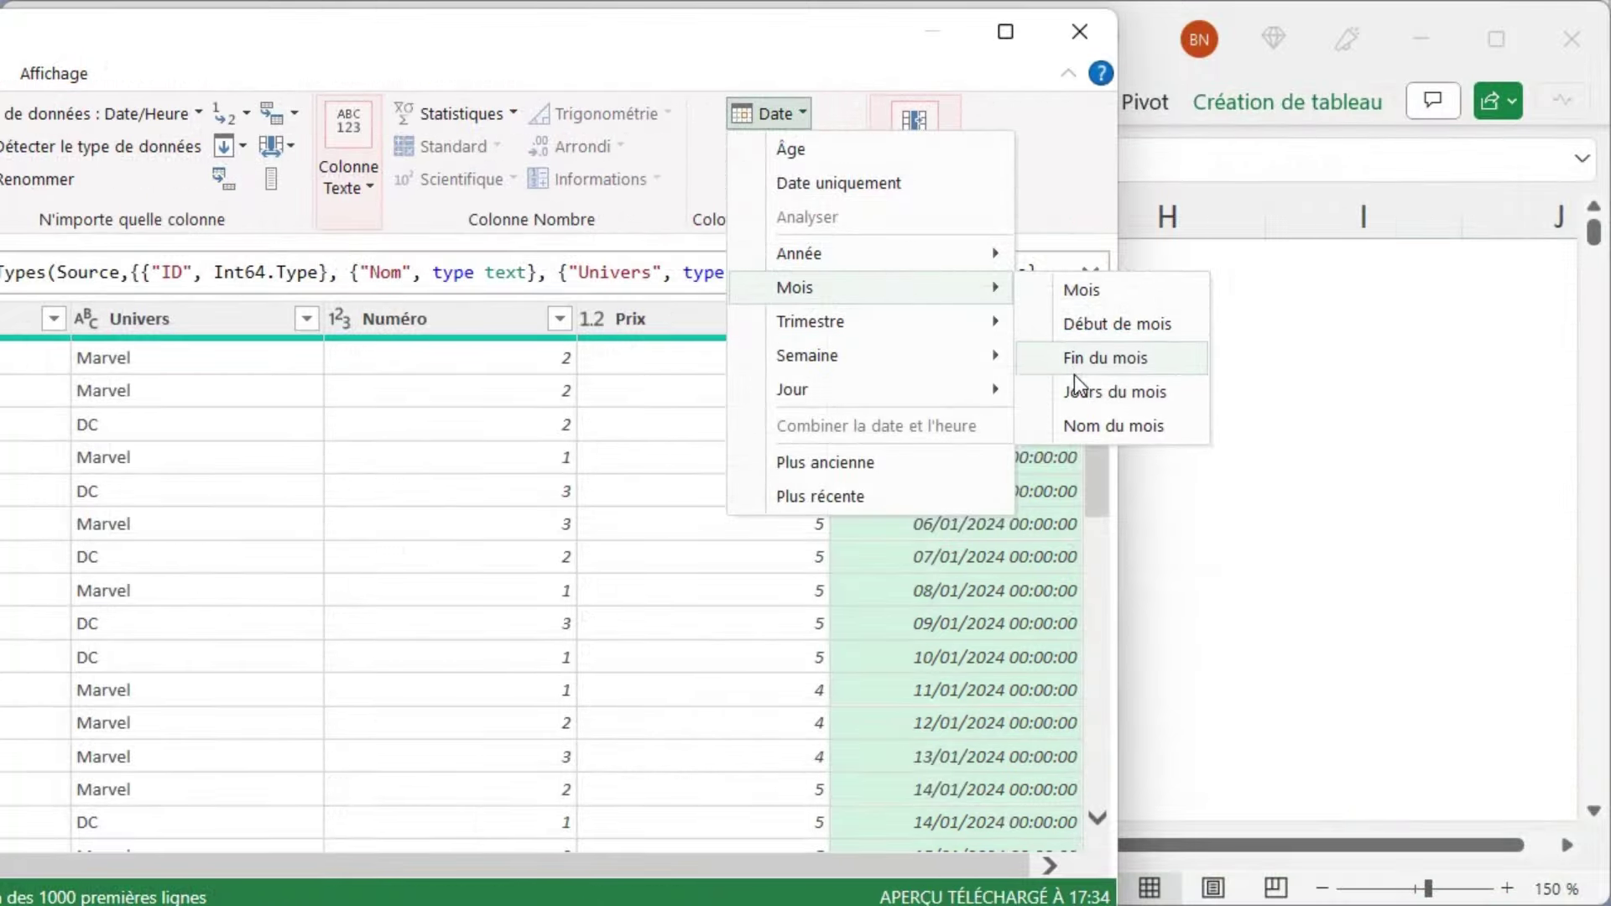
click(1078, 428)
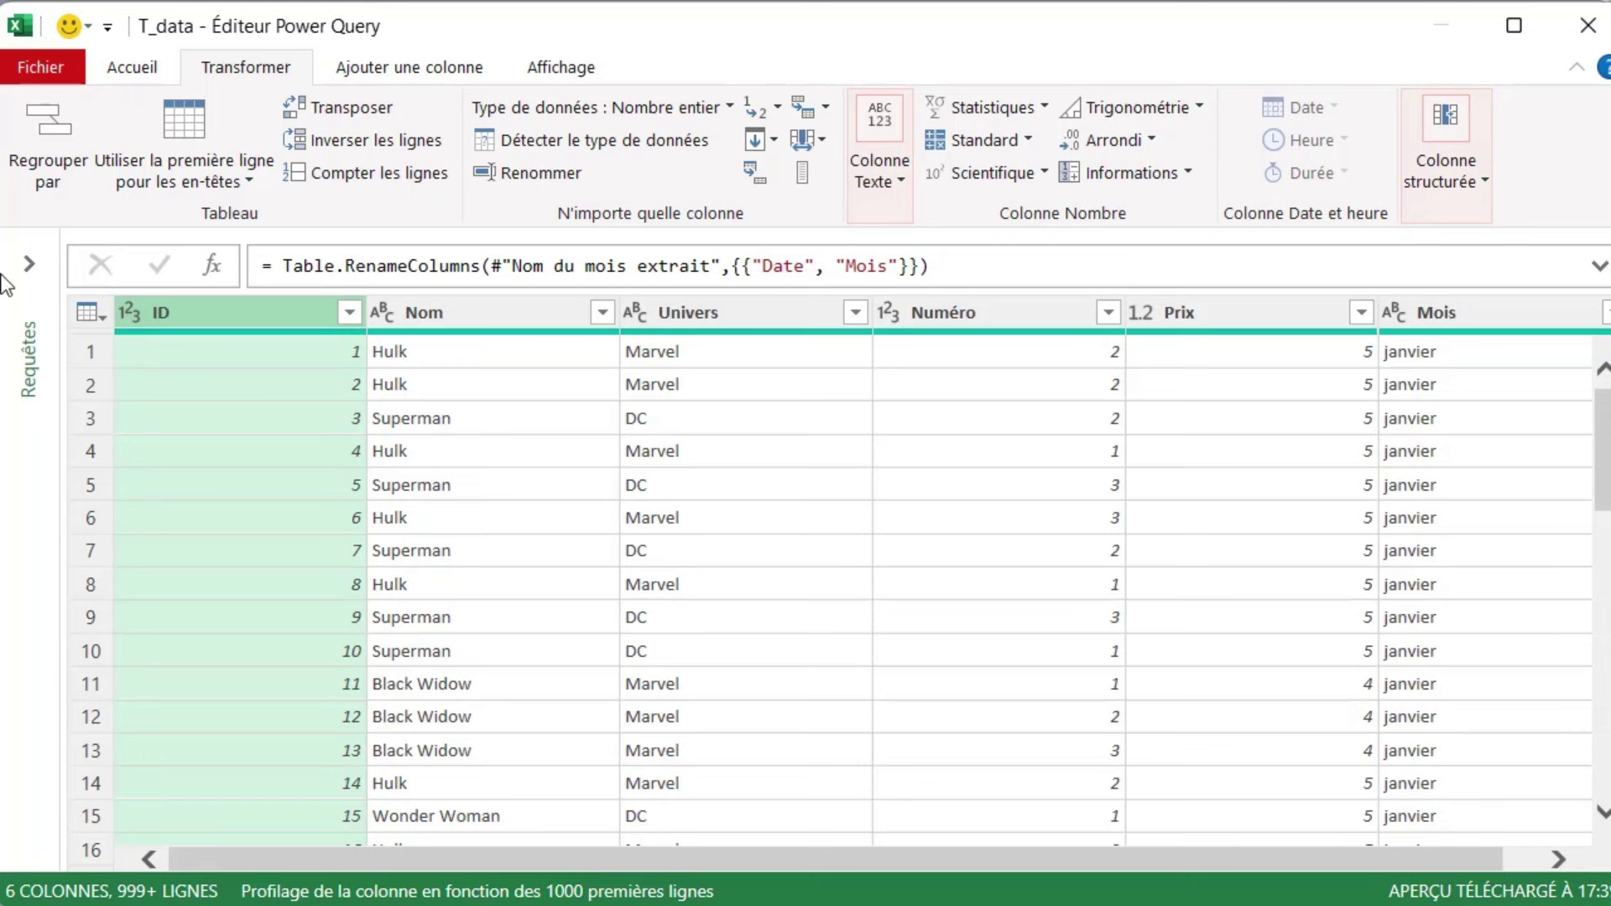
Step: Start an advanced Regrouper par operation that groups the rows by Mois and Nom
click(62, 144)
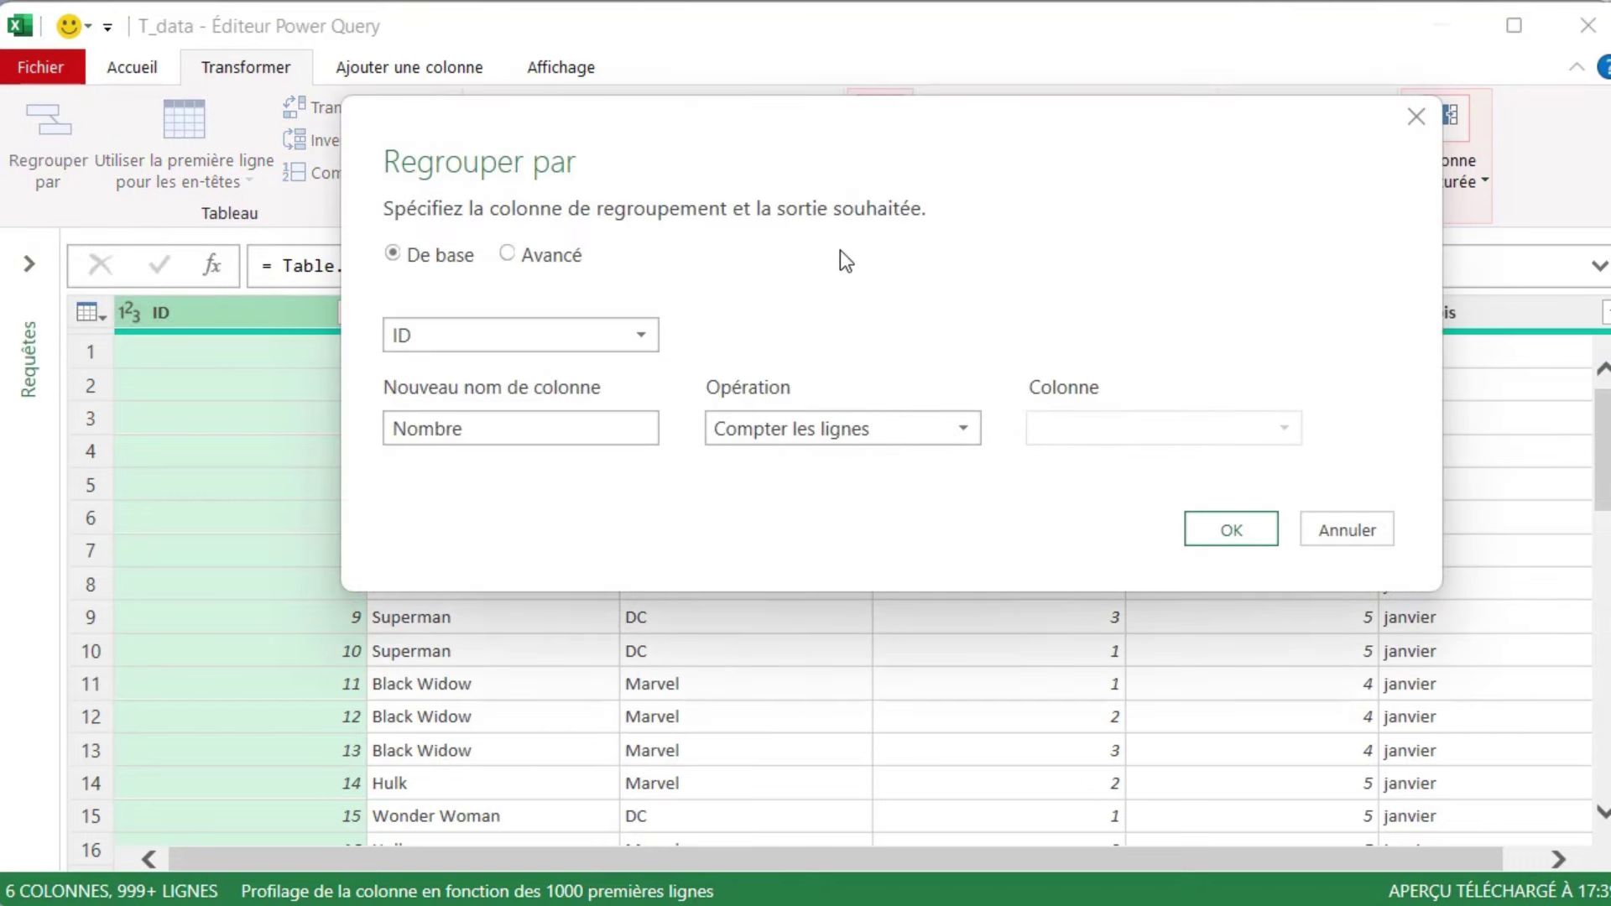
click(507, 254)
click(643, 334)
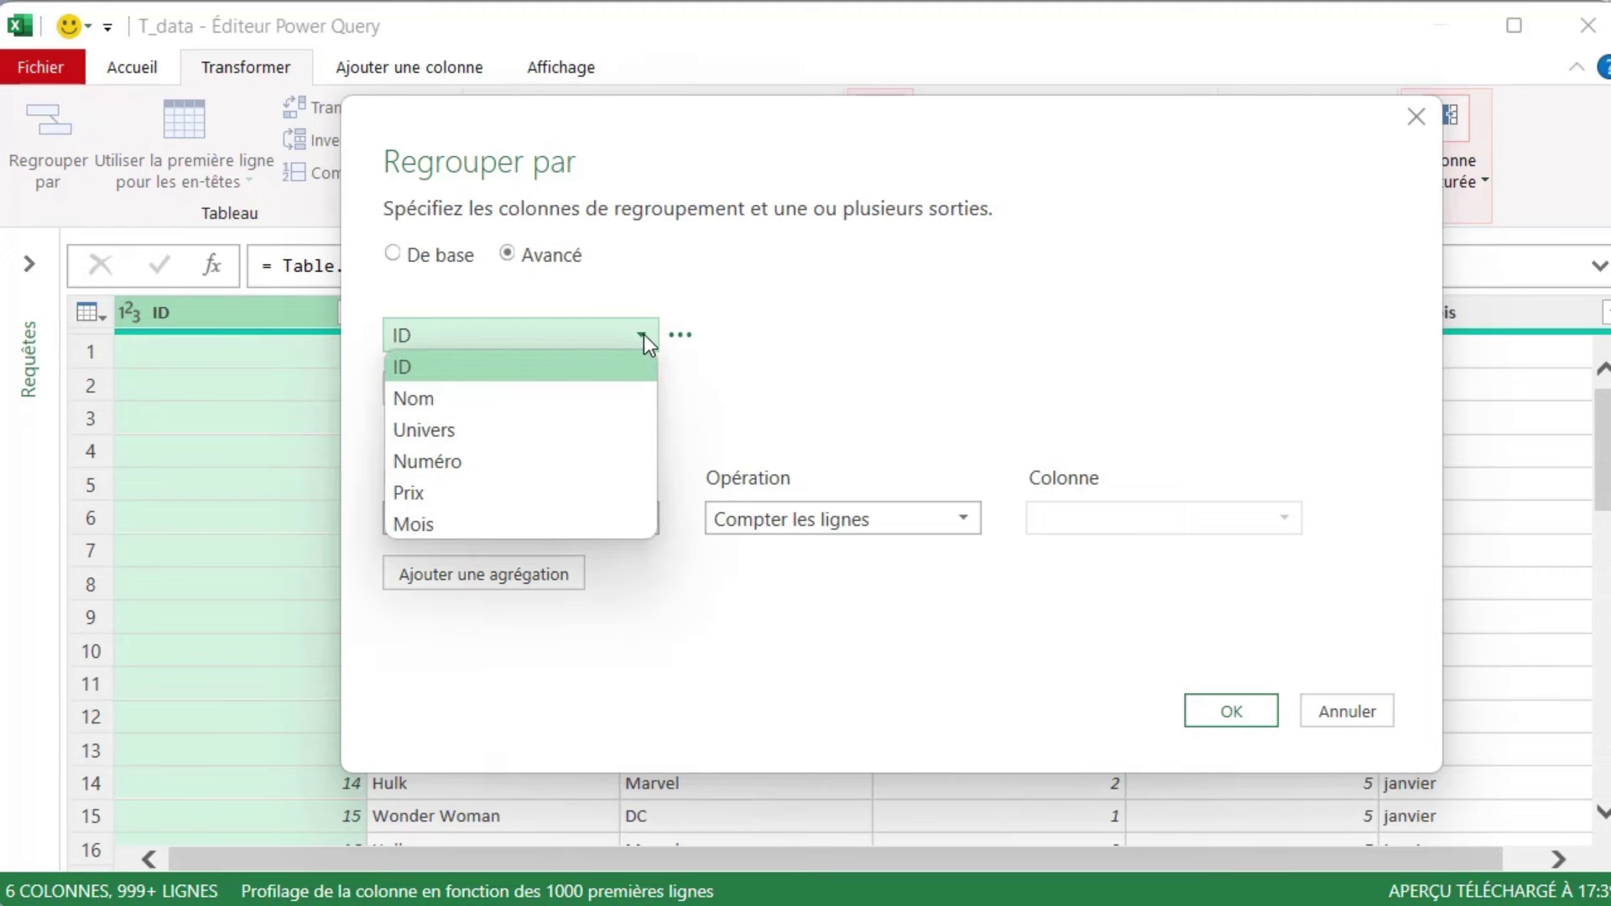
click(598, 526)
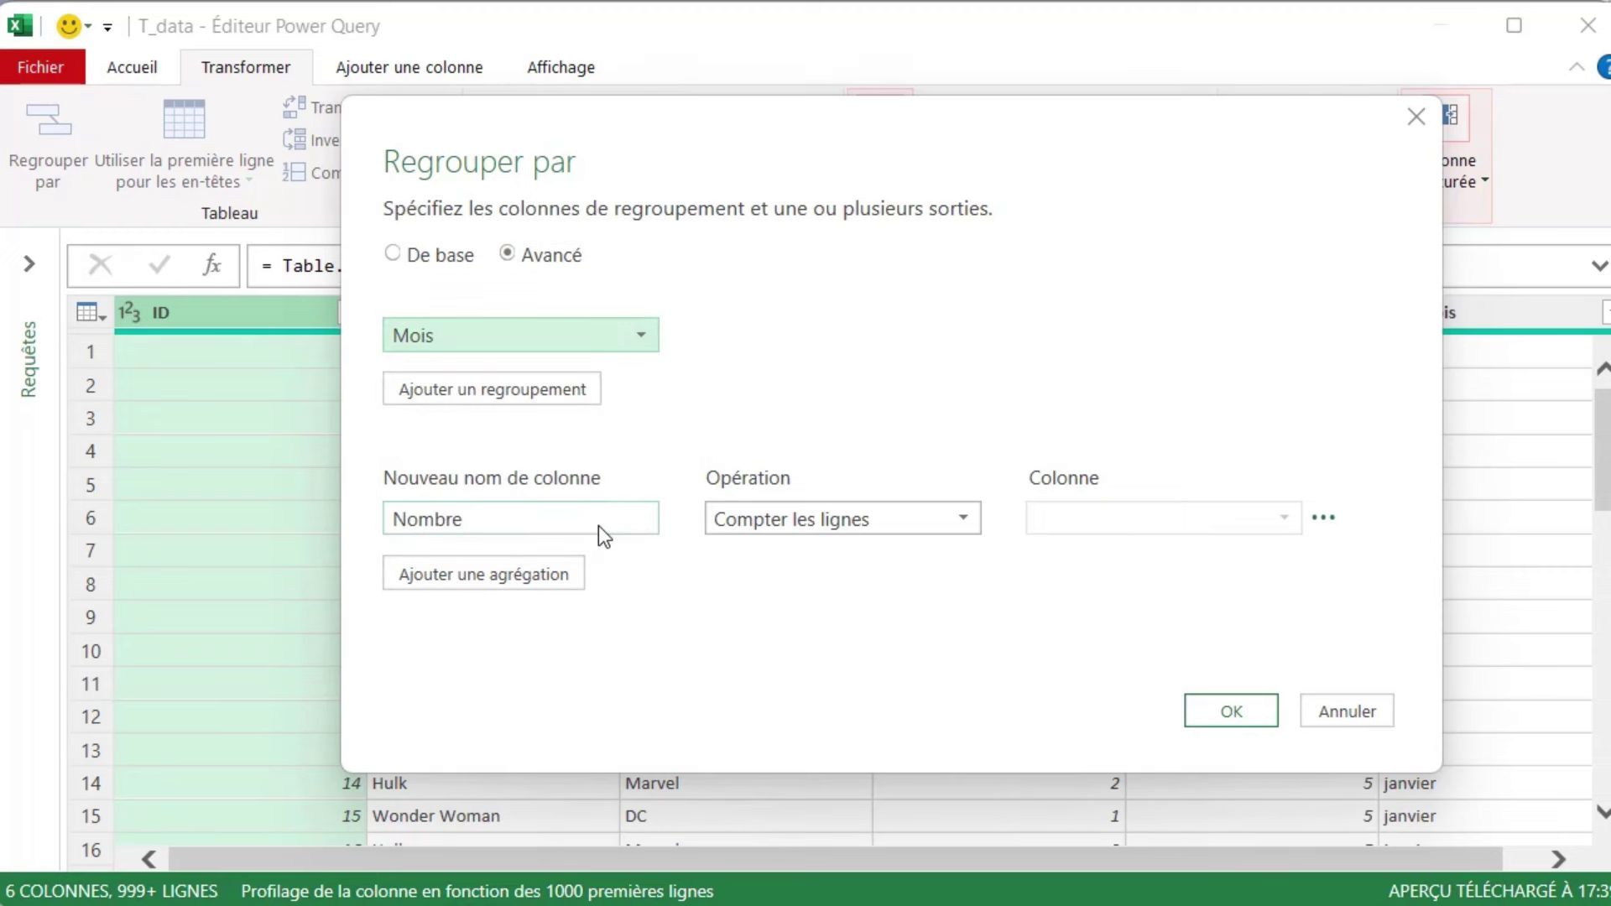
click(580, 395)
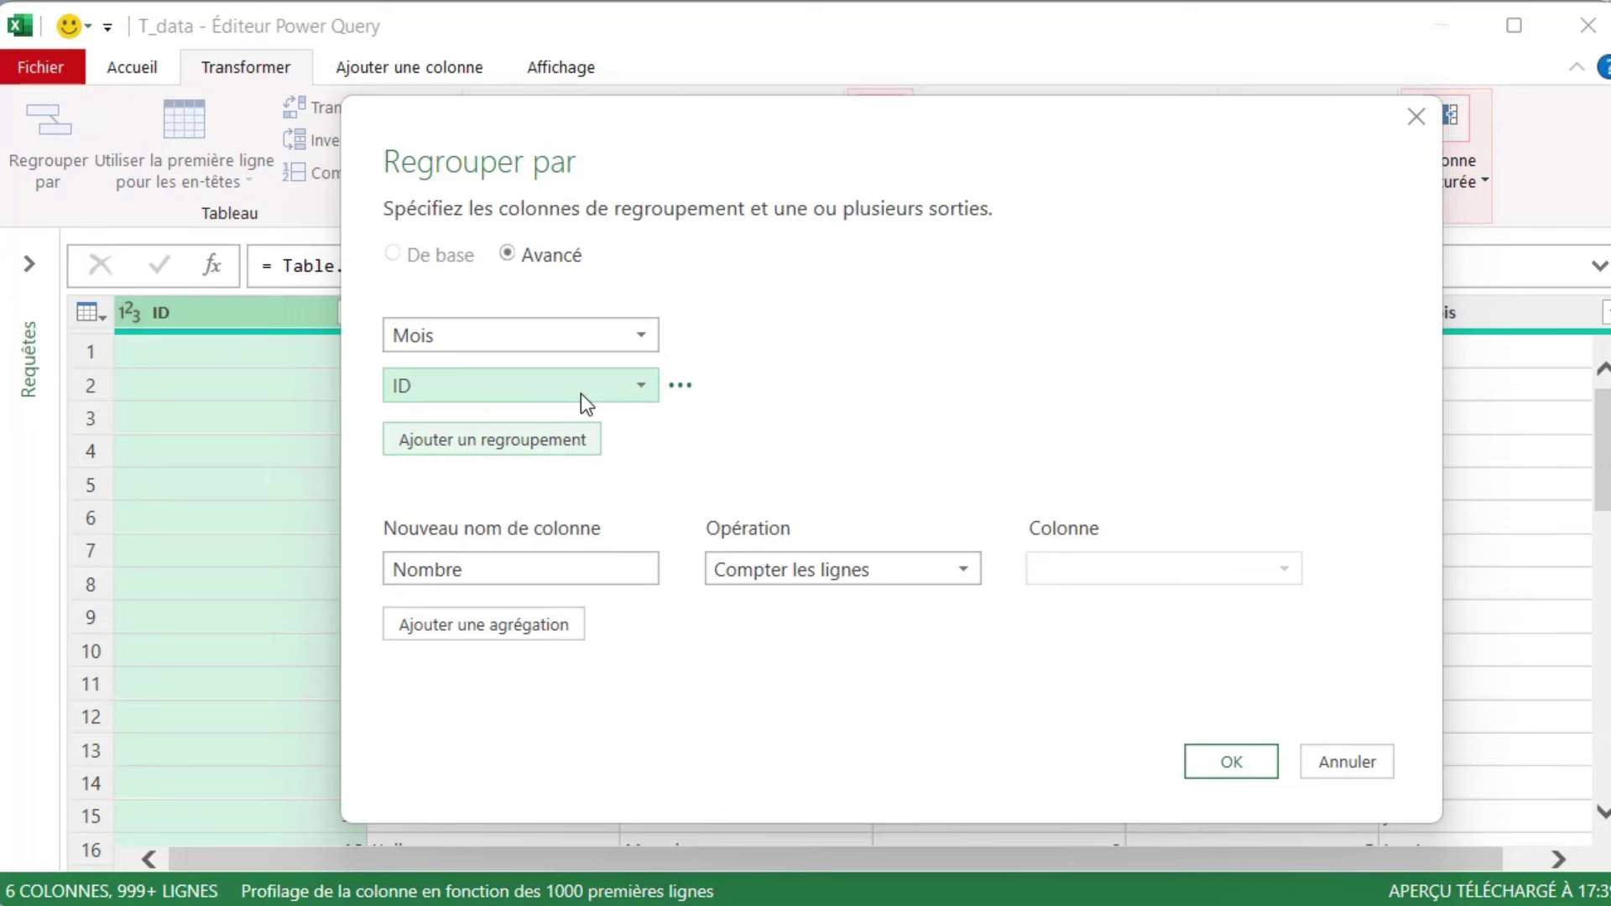
click(641, 384)
click(596, 450)
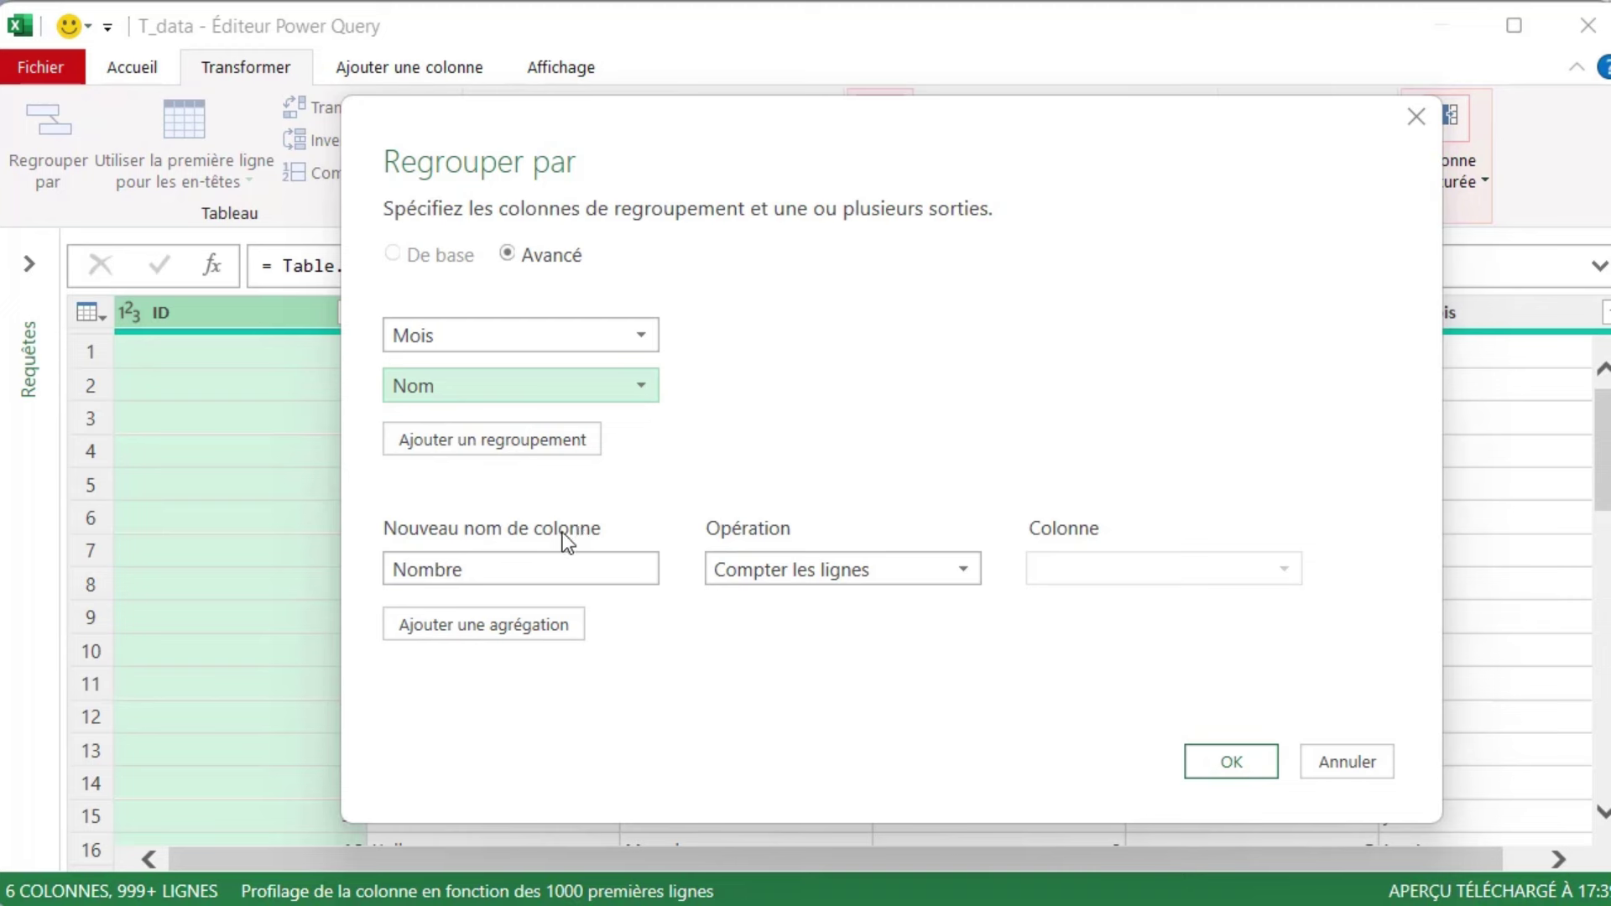
Step: Name the aggregated column CA, make it the sum (Somme) of Prix, and apply the grouping
click(527, 558)
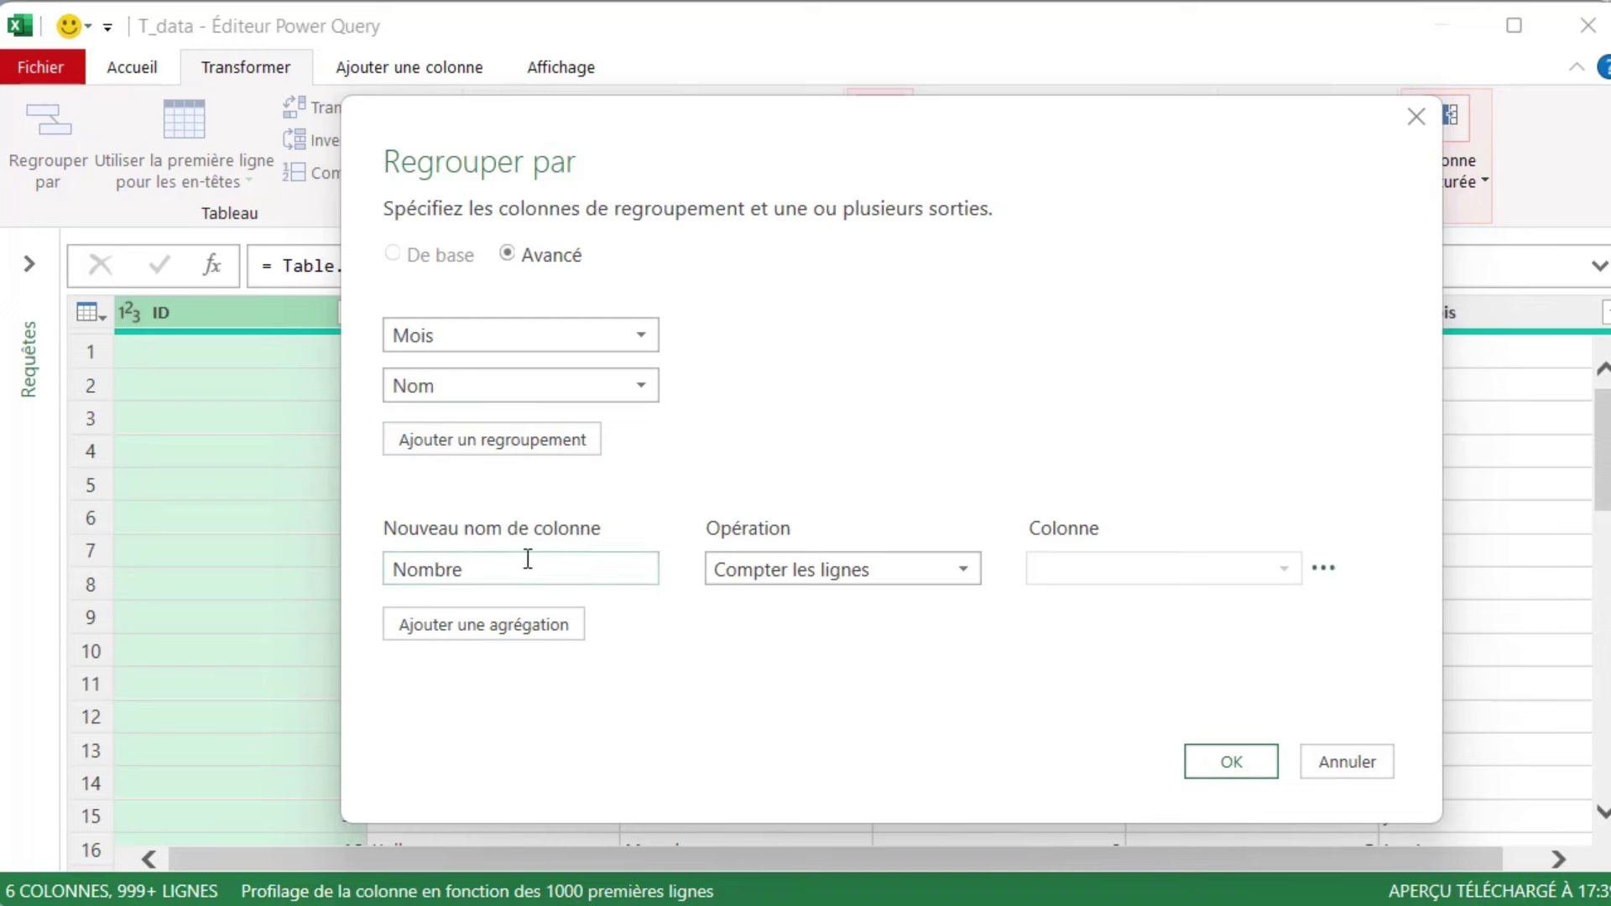
key(BackSpace)
key(BackSpace)
key(BackSpace)
key(BackSpace)
key(BackSpace)
key(BackSpace)
text(CA)
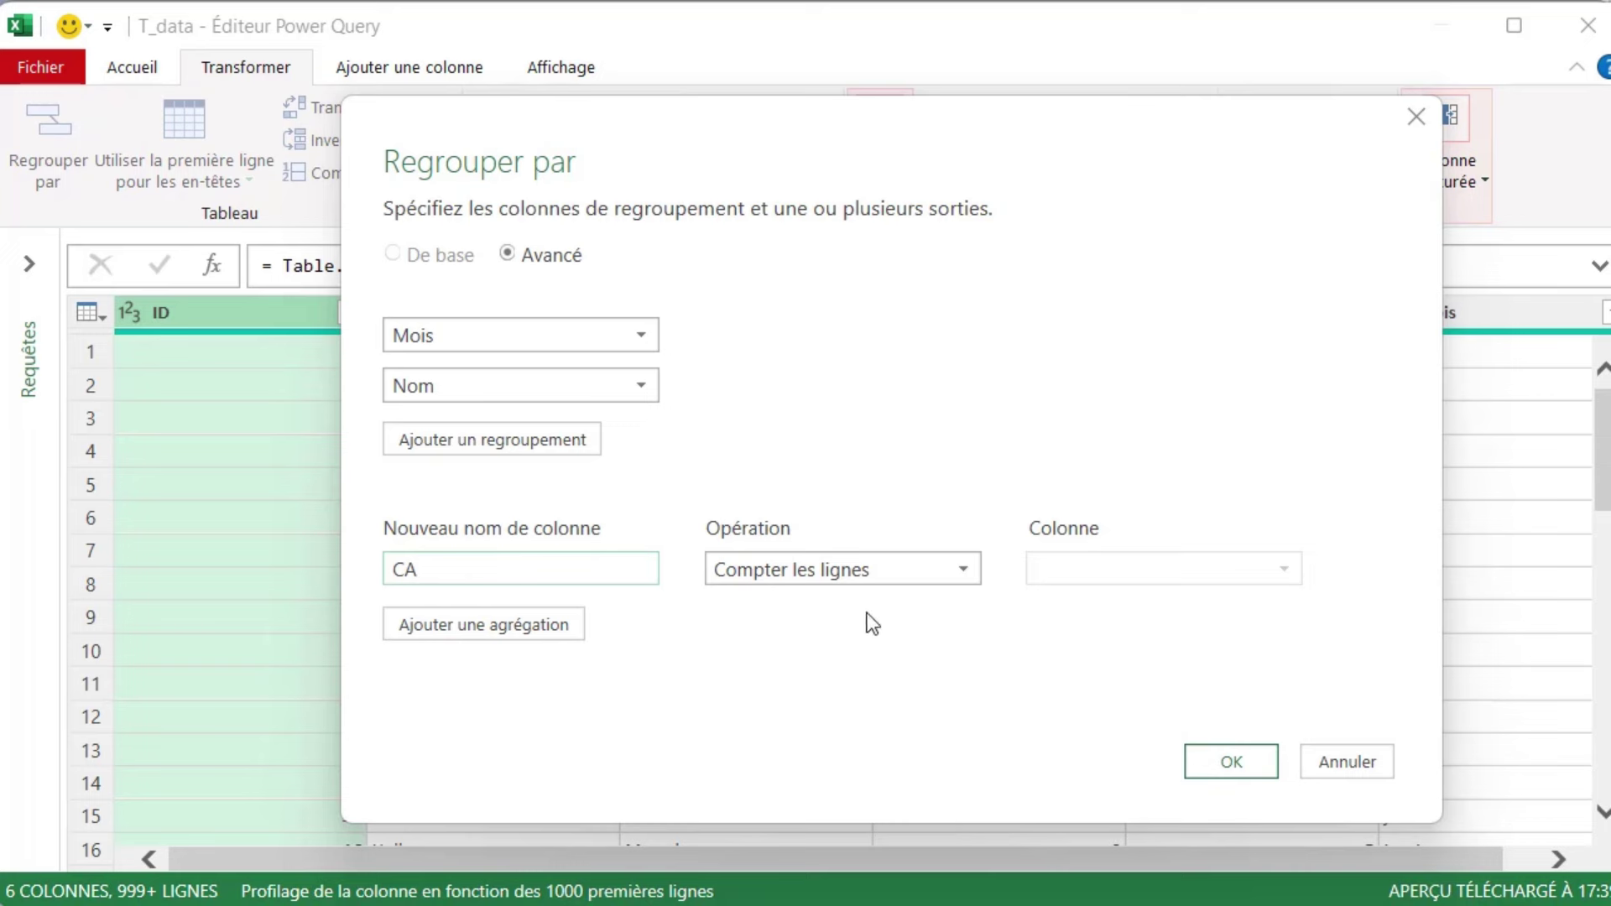
click(958, 576)
click(927, 600)
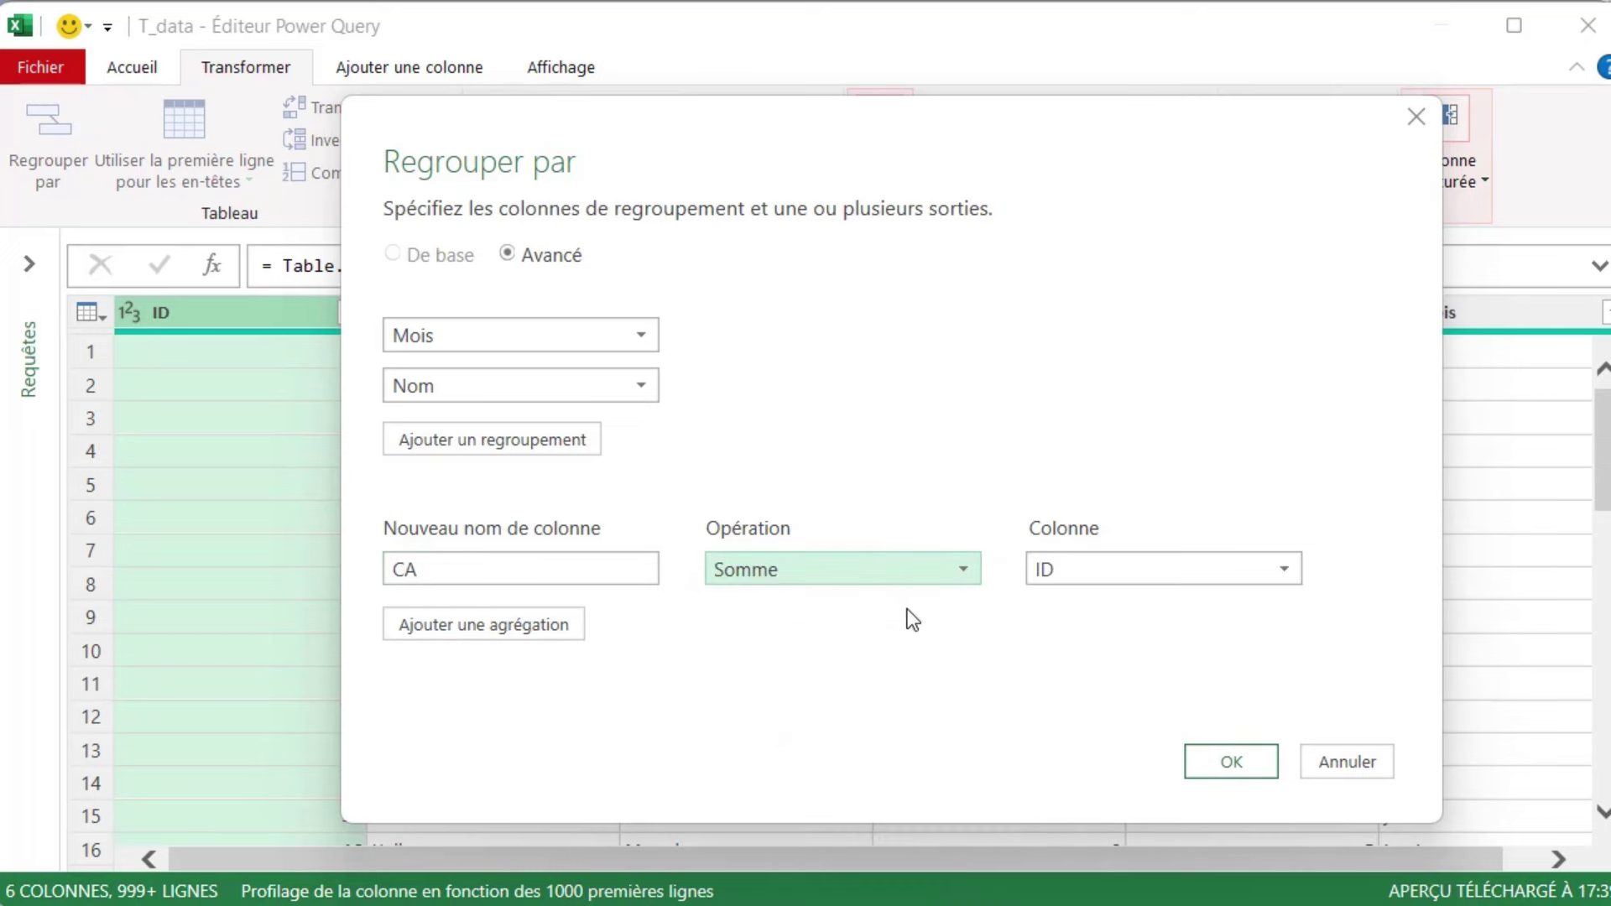
click(1106, 563)
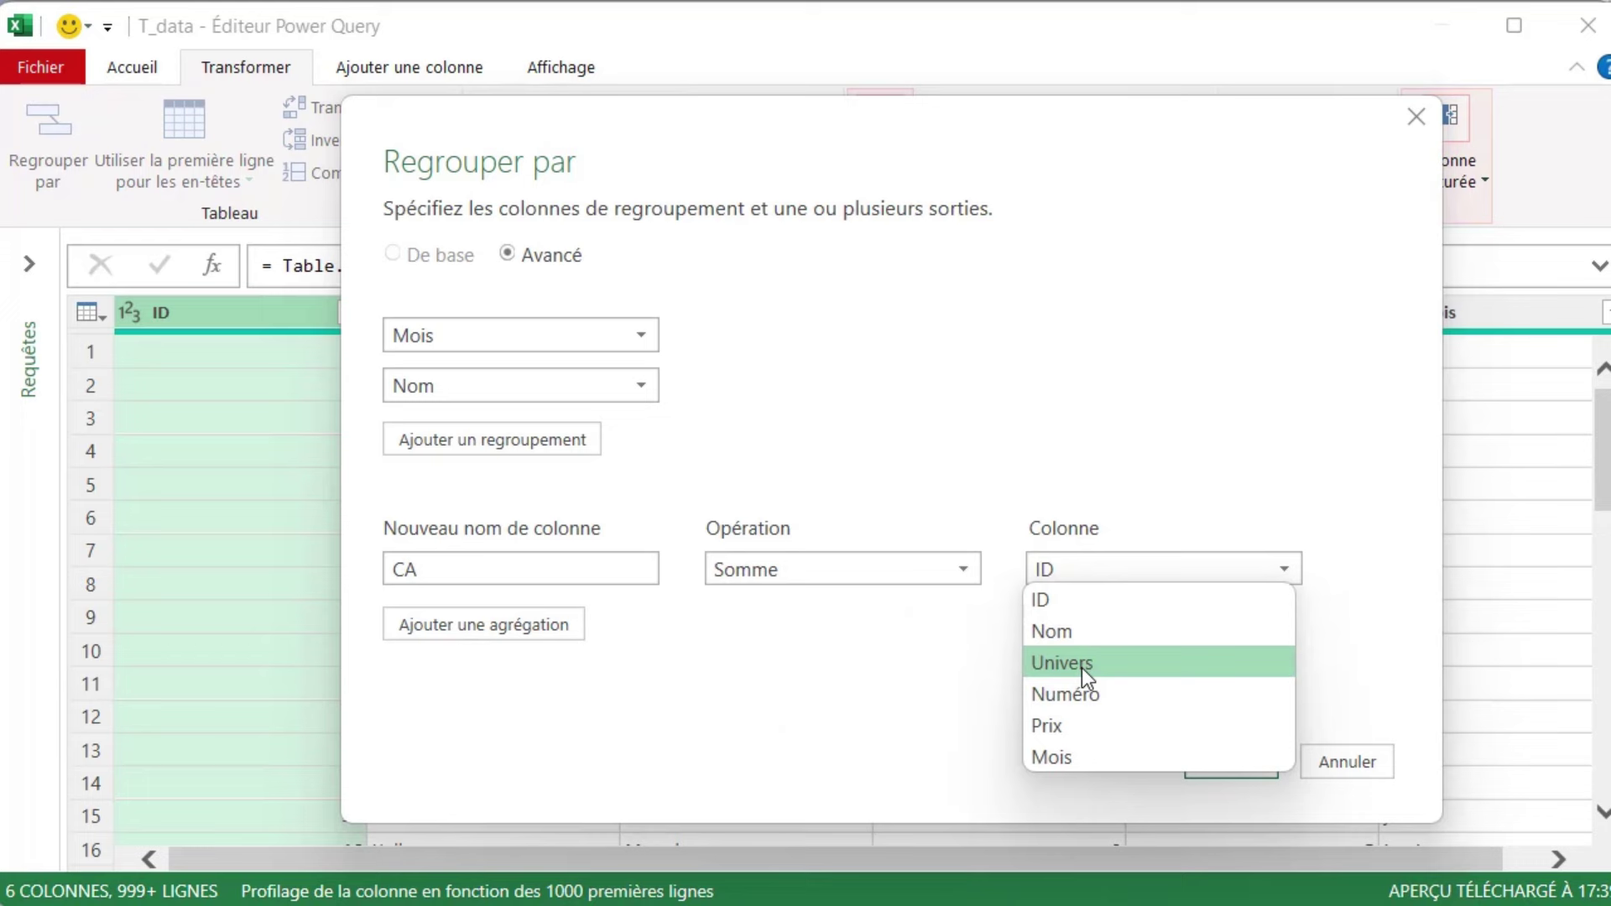
click(1080, 727)
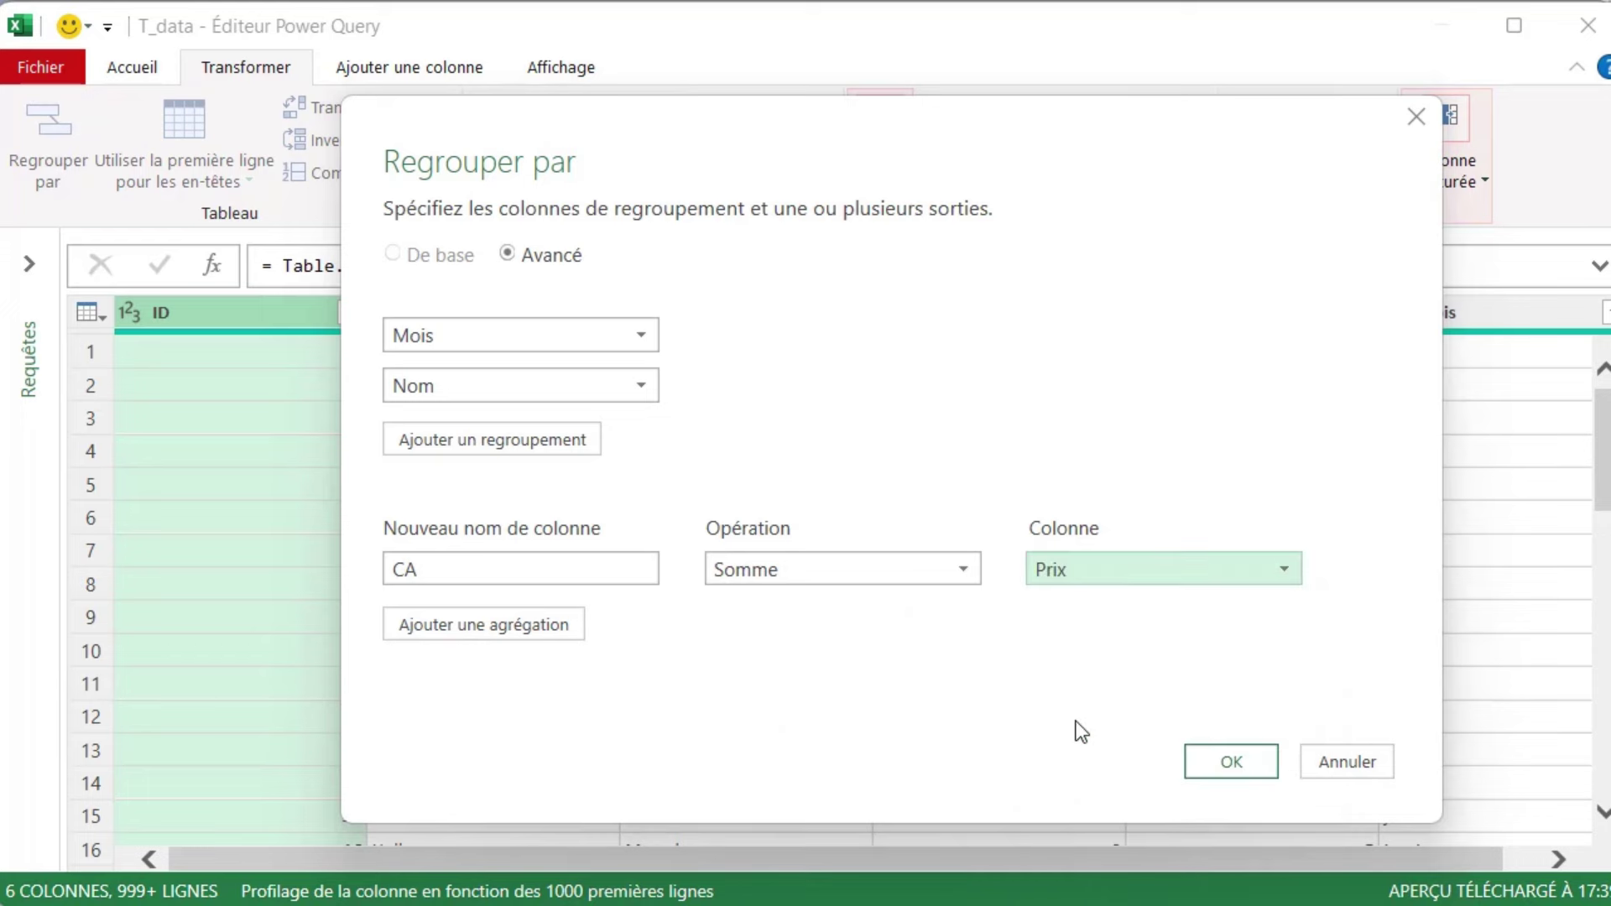
click(1239, 769)
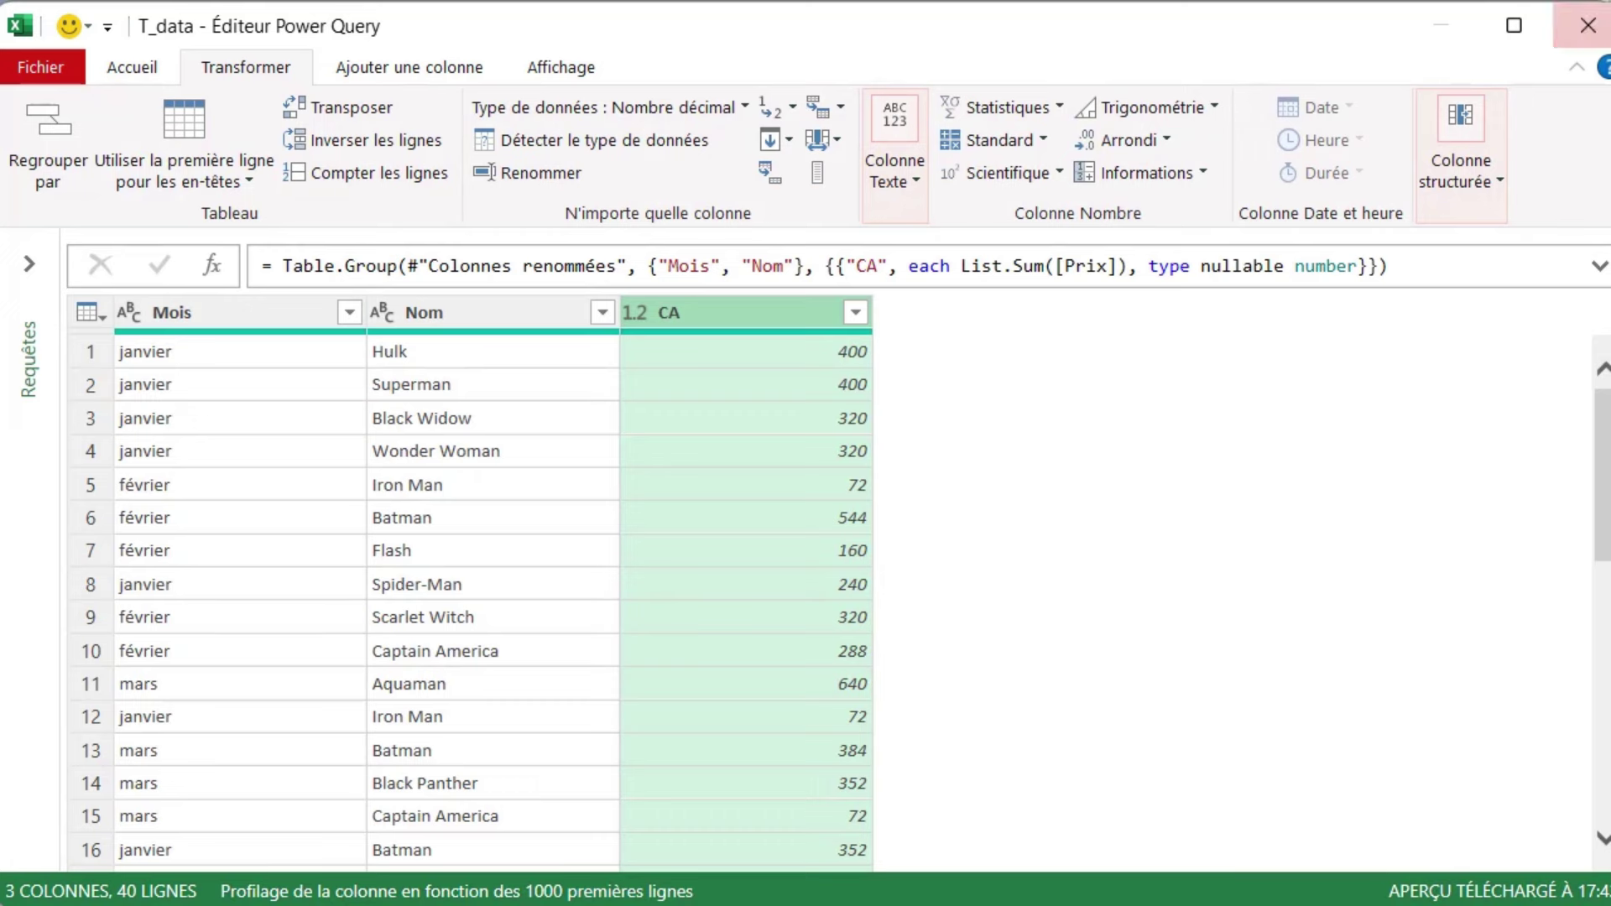
click(1584, 27)
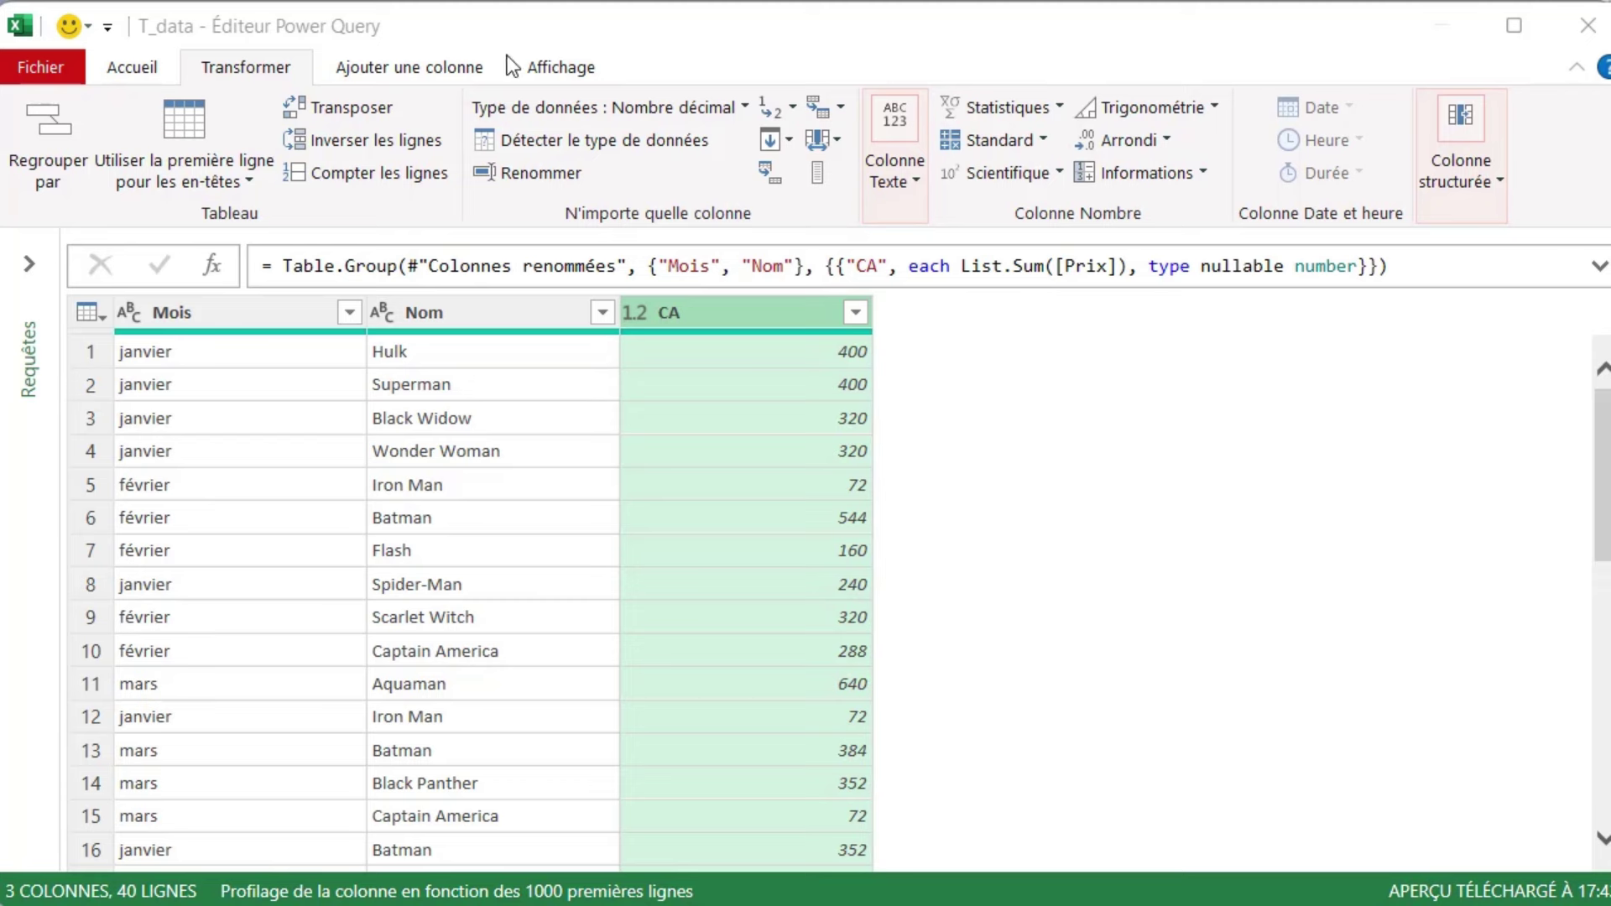
Step: Create a new query parameter named Selection_mois
click(128, 69)
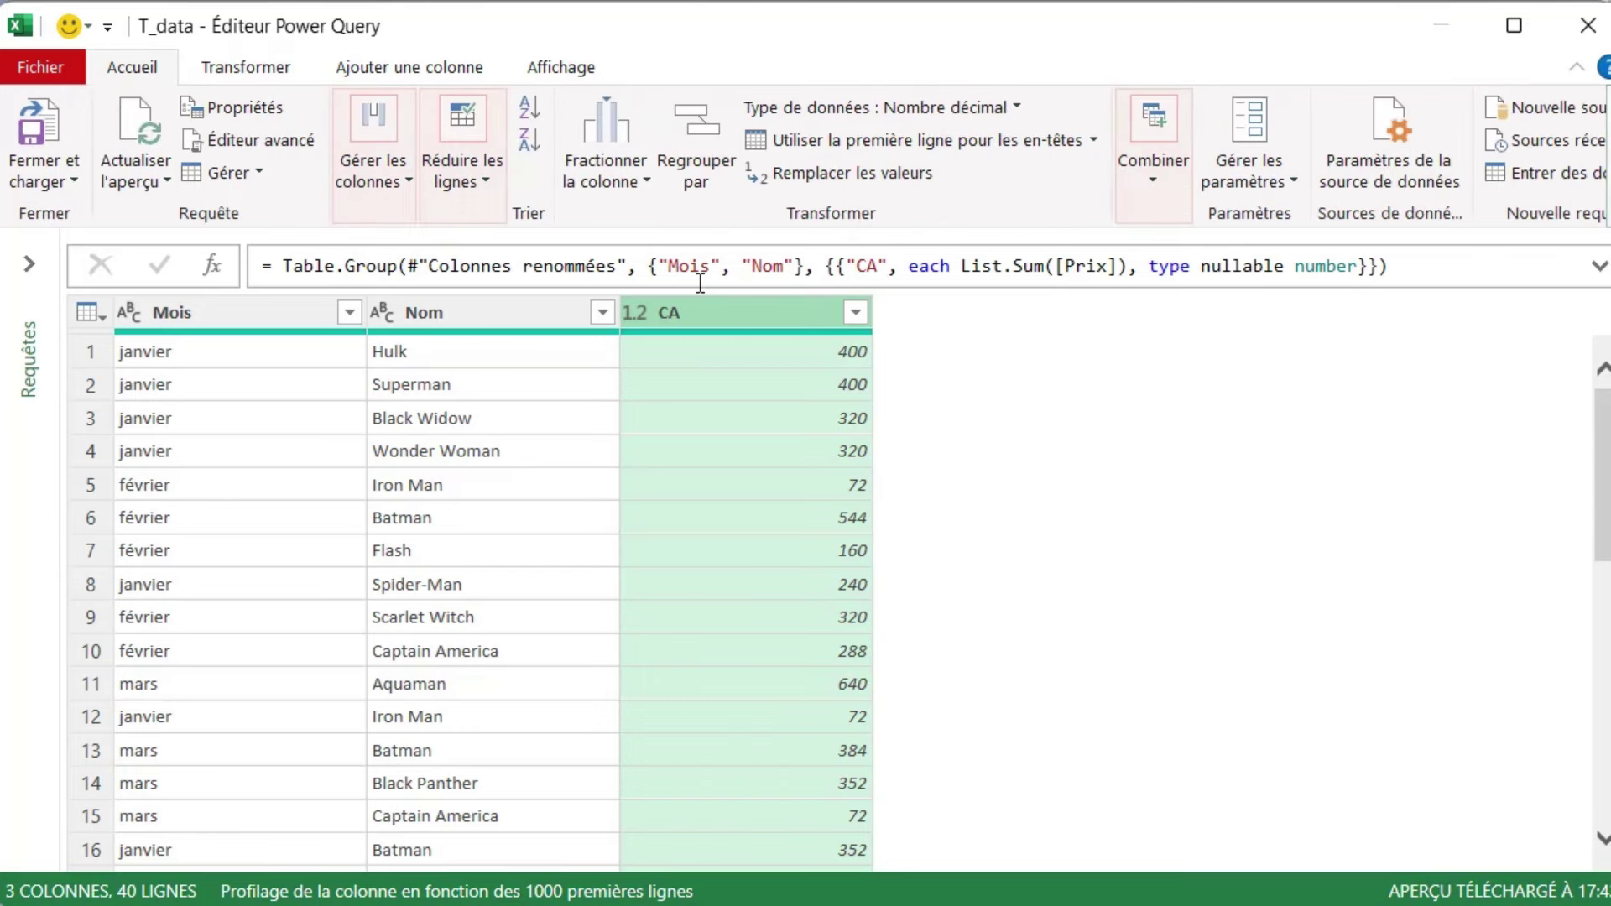
click(1280, 177)
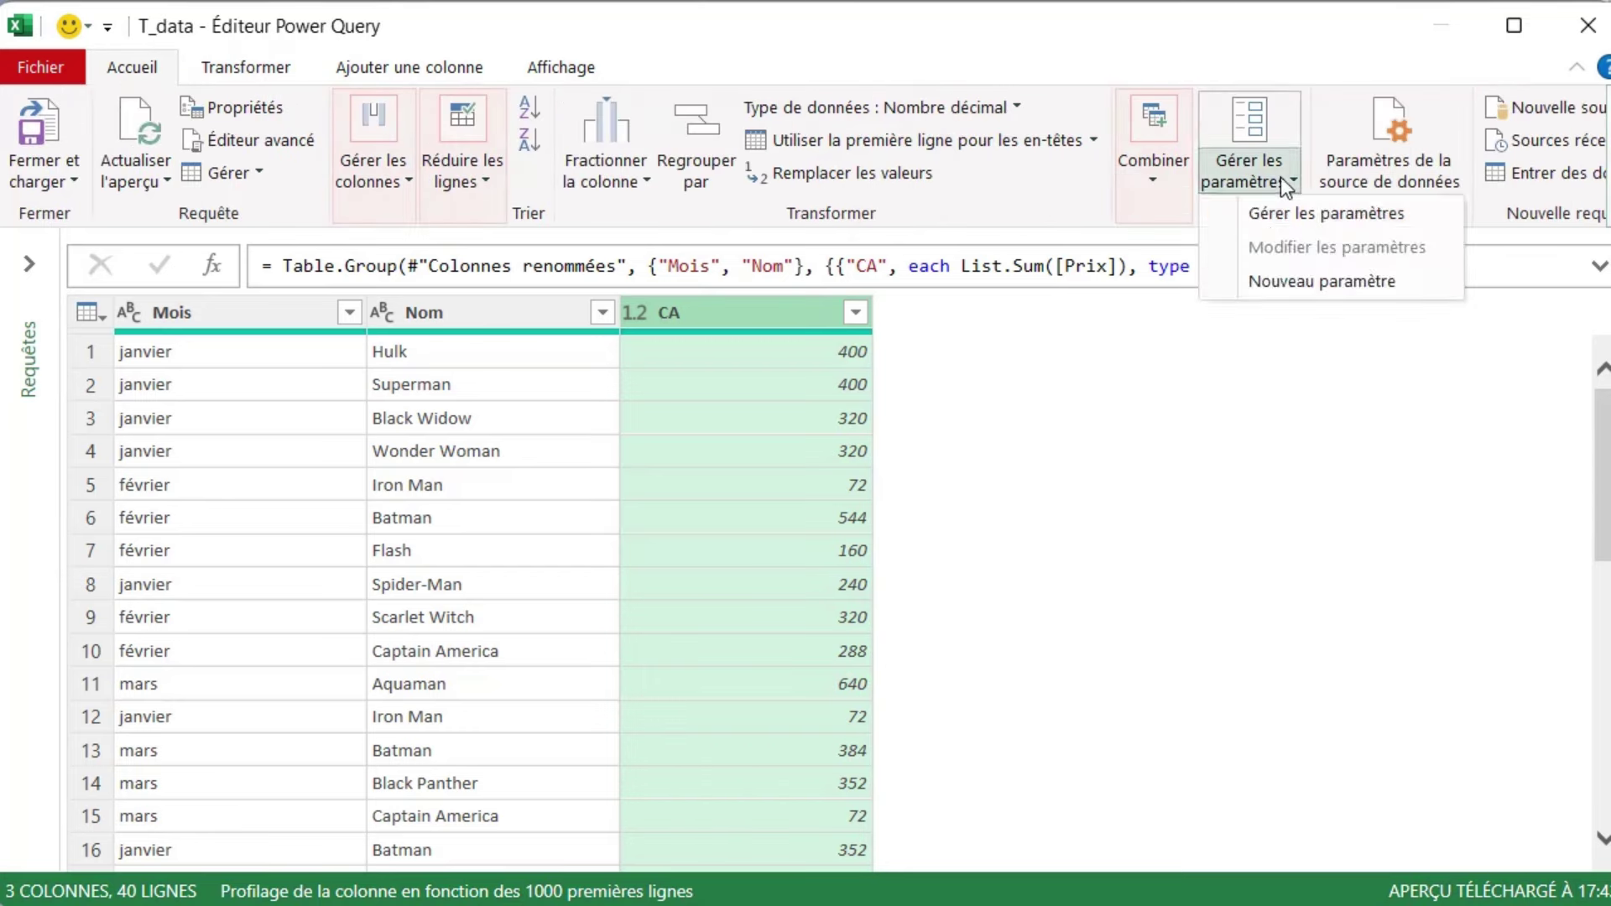
click(1275, 283)
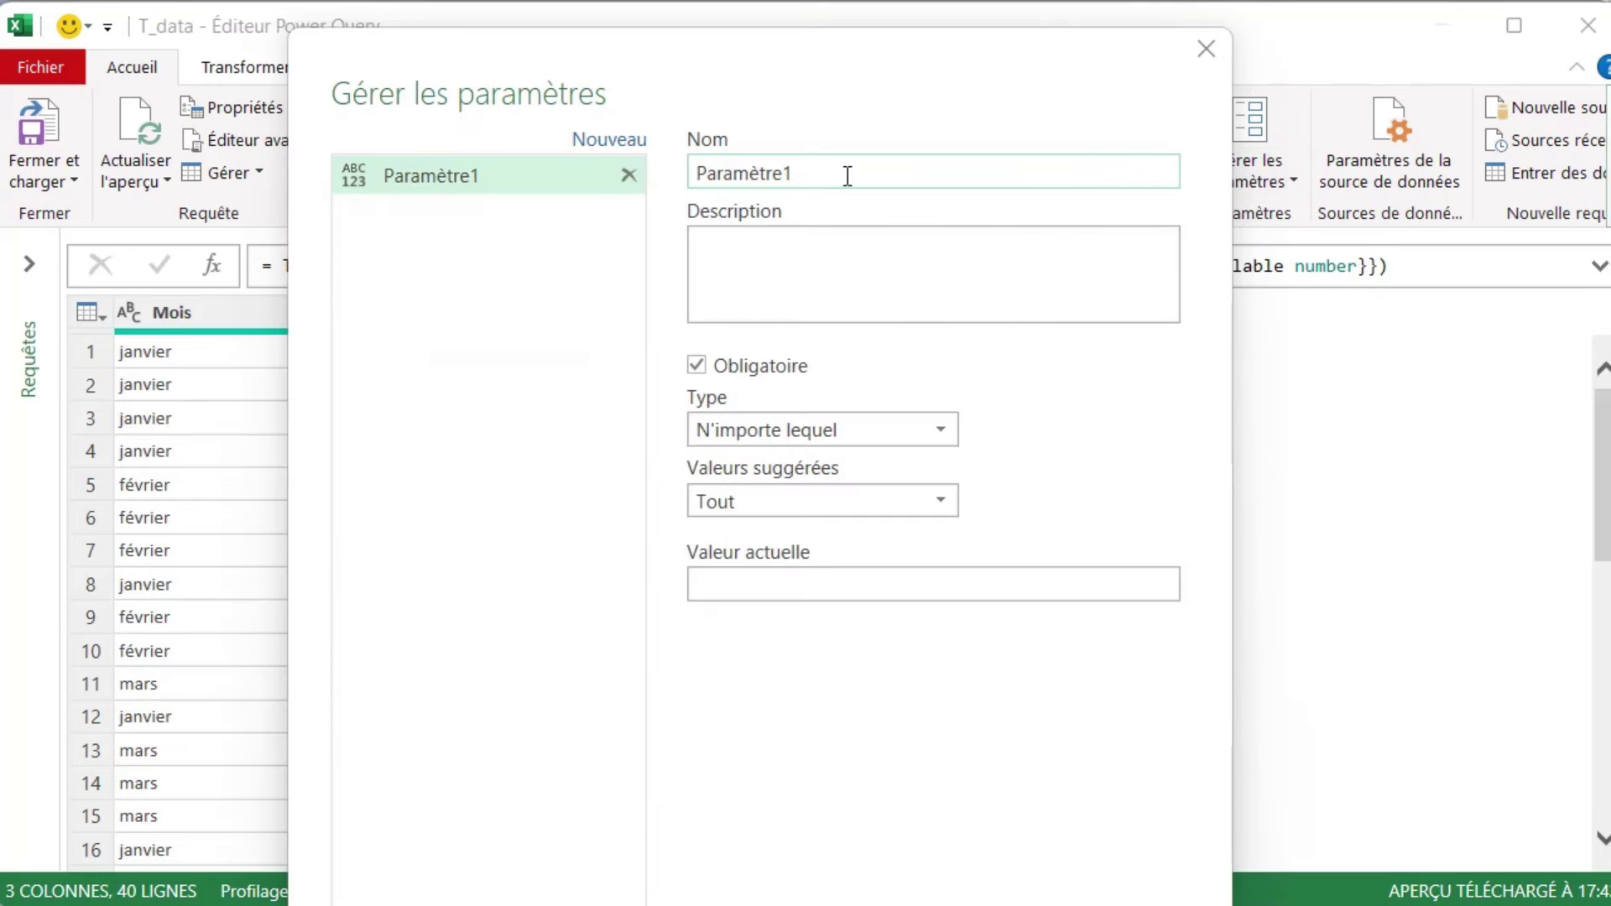
key(BackSpace)
key(BackSpace)
key(BackSpace)
key(BackSpace)
key(BackSpace)
key(BackSpace)
key(BackSpace)
key(BackSpace)
key(BackSpace)
key(BackSpace)
text(Selection_mois)
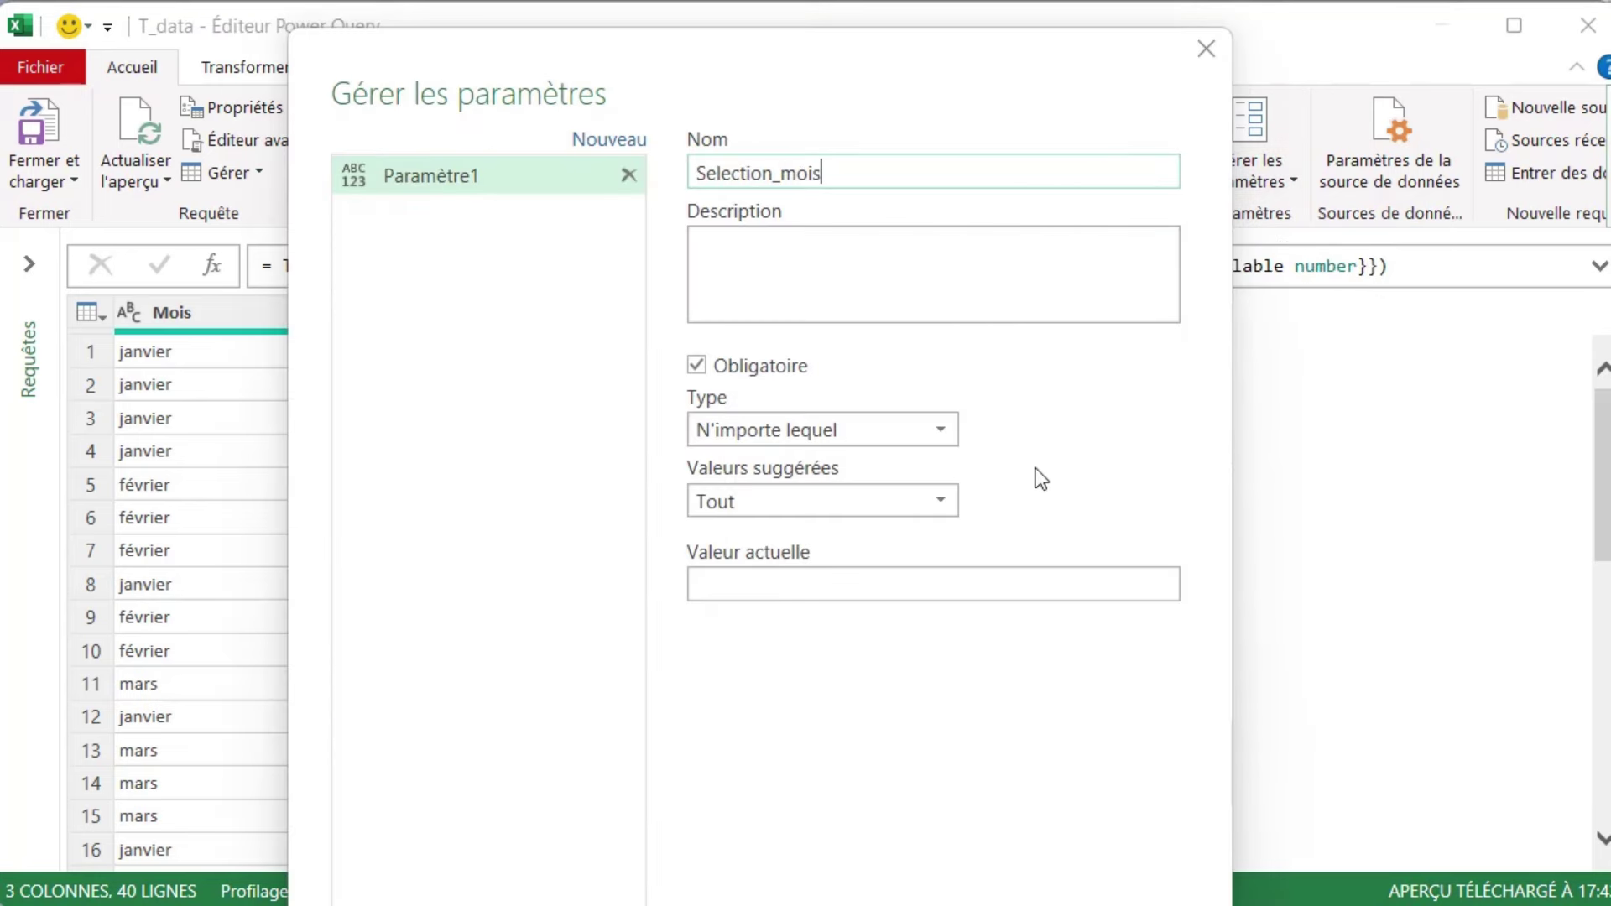
Step: Restrict the parameter's suggested values to a list containing janvier, fevrier and mars
click(943, 505)
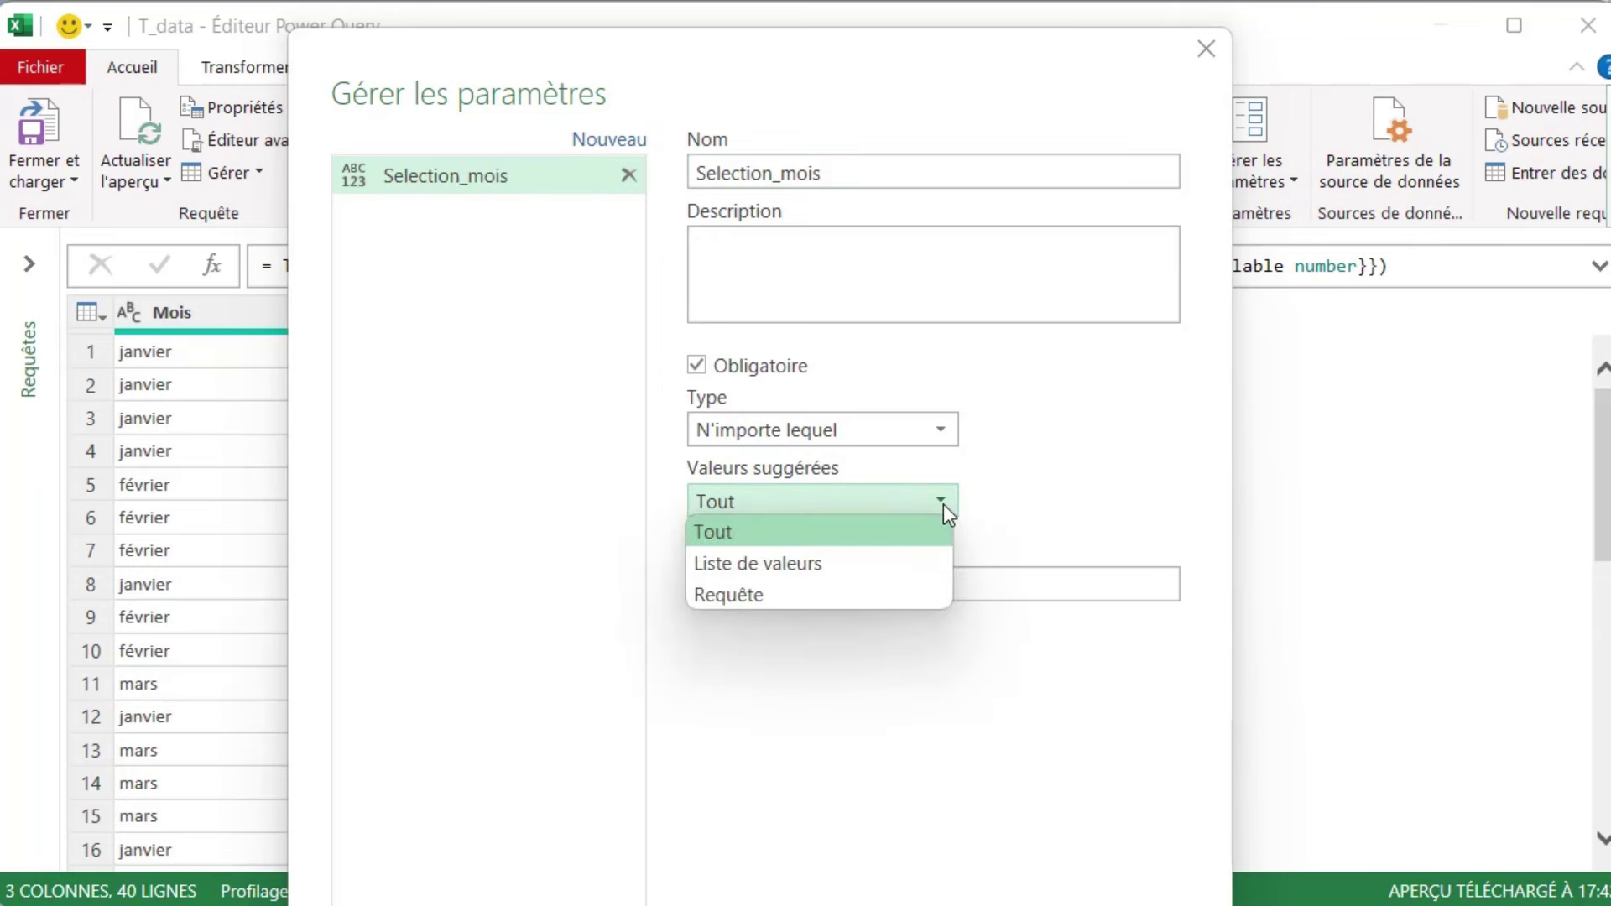
click(900, 558)
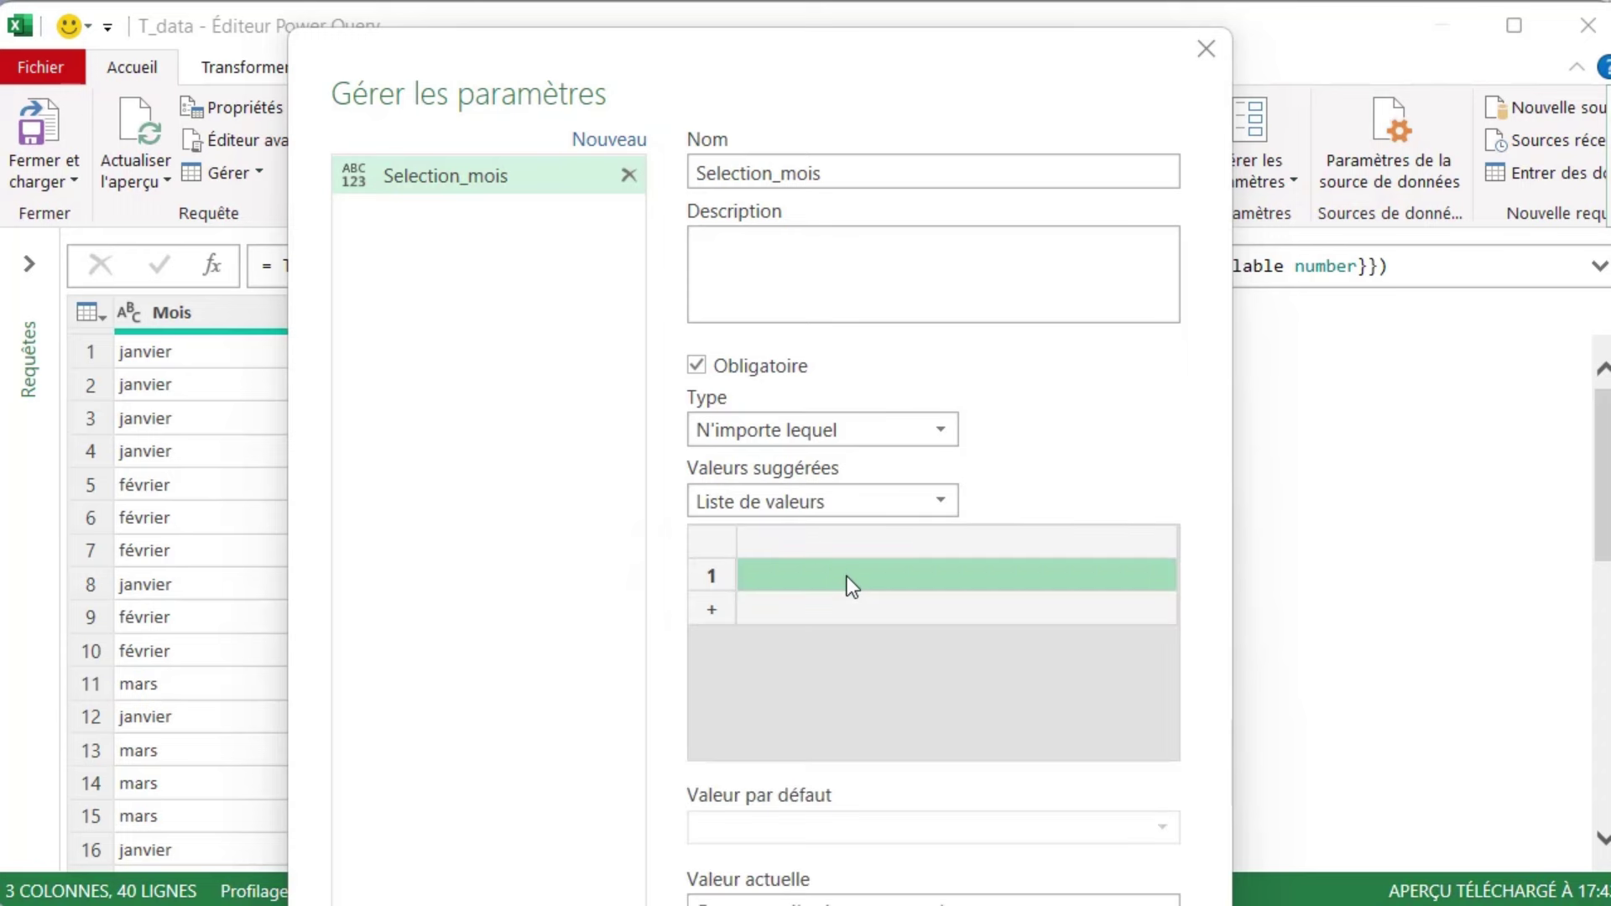
click(848, 575)
text(janvier fevrier mars)
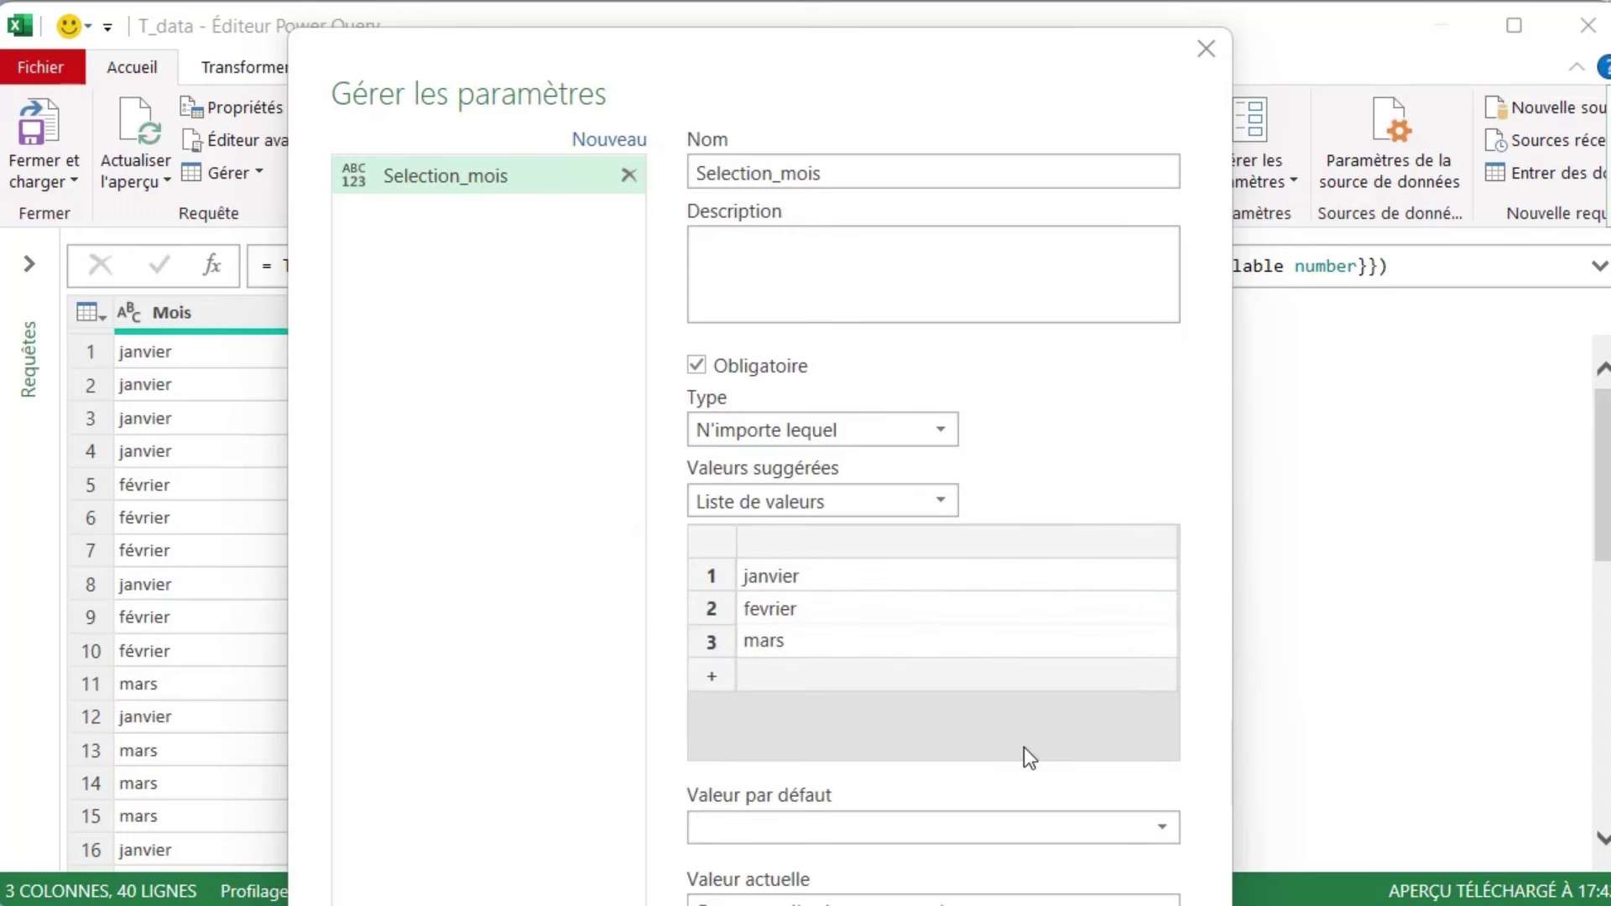
Step: Set both the default value and the current value of Selection_mois to janvier
drag(900, 35, 872, 0)
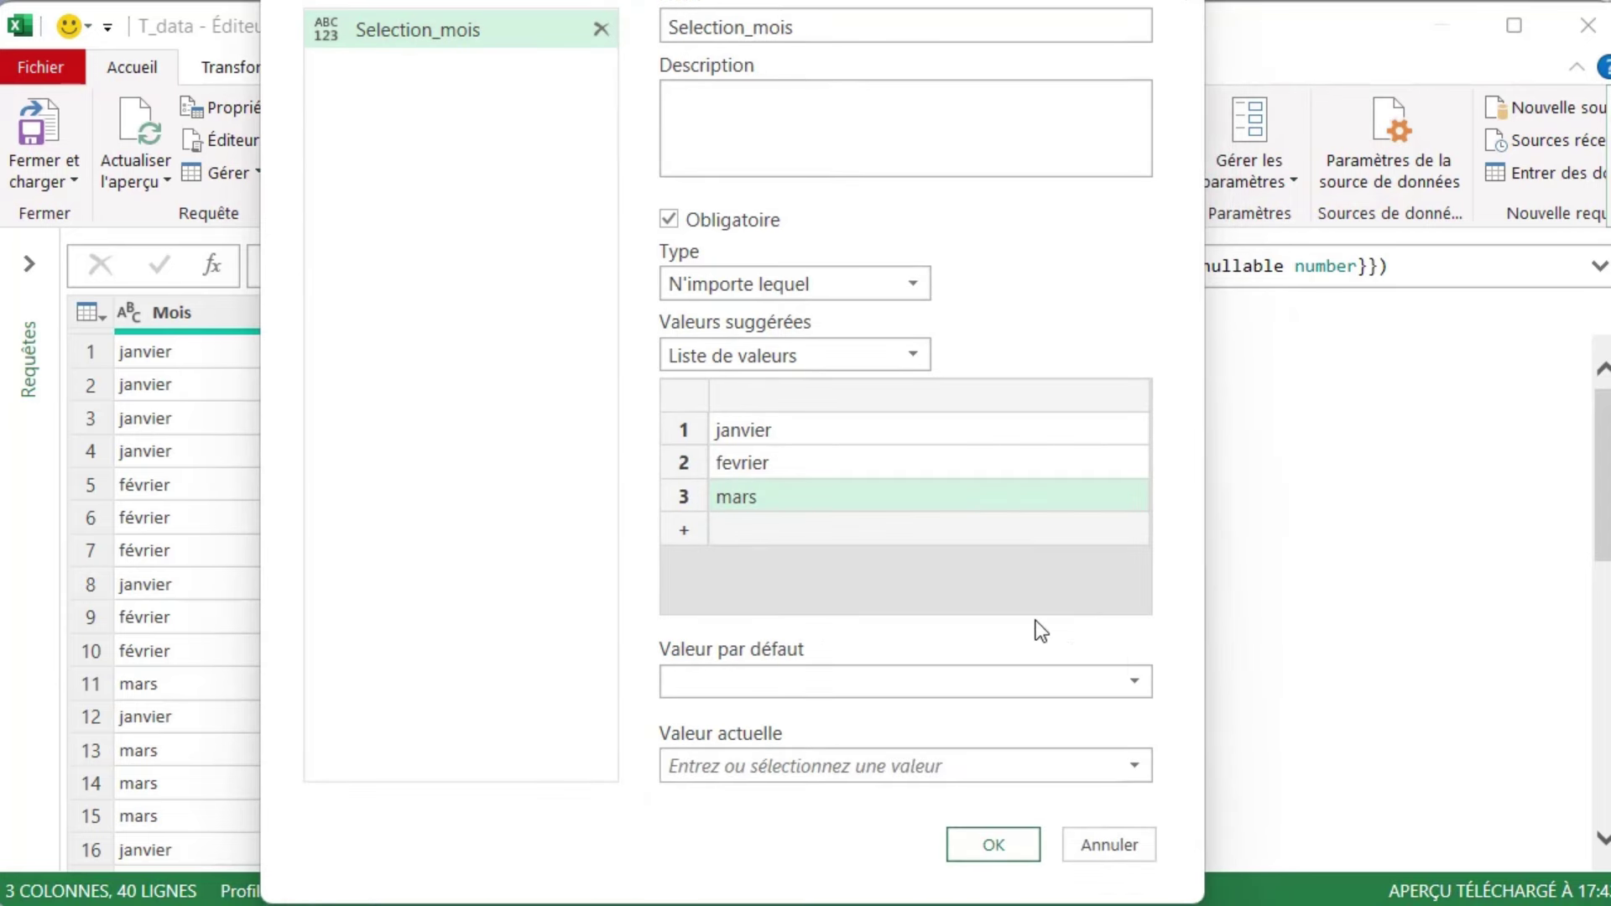
click(1130, 683)
click(1040, 713)
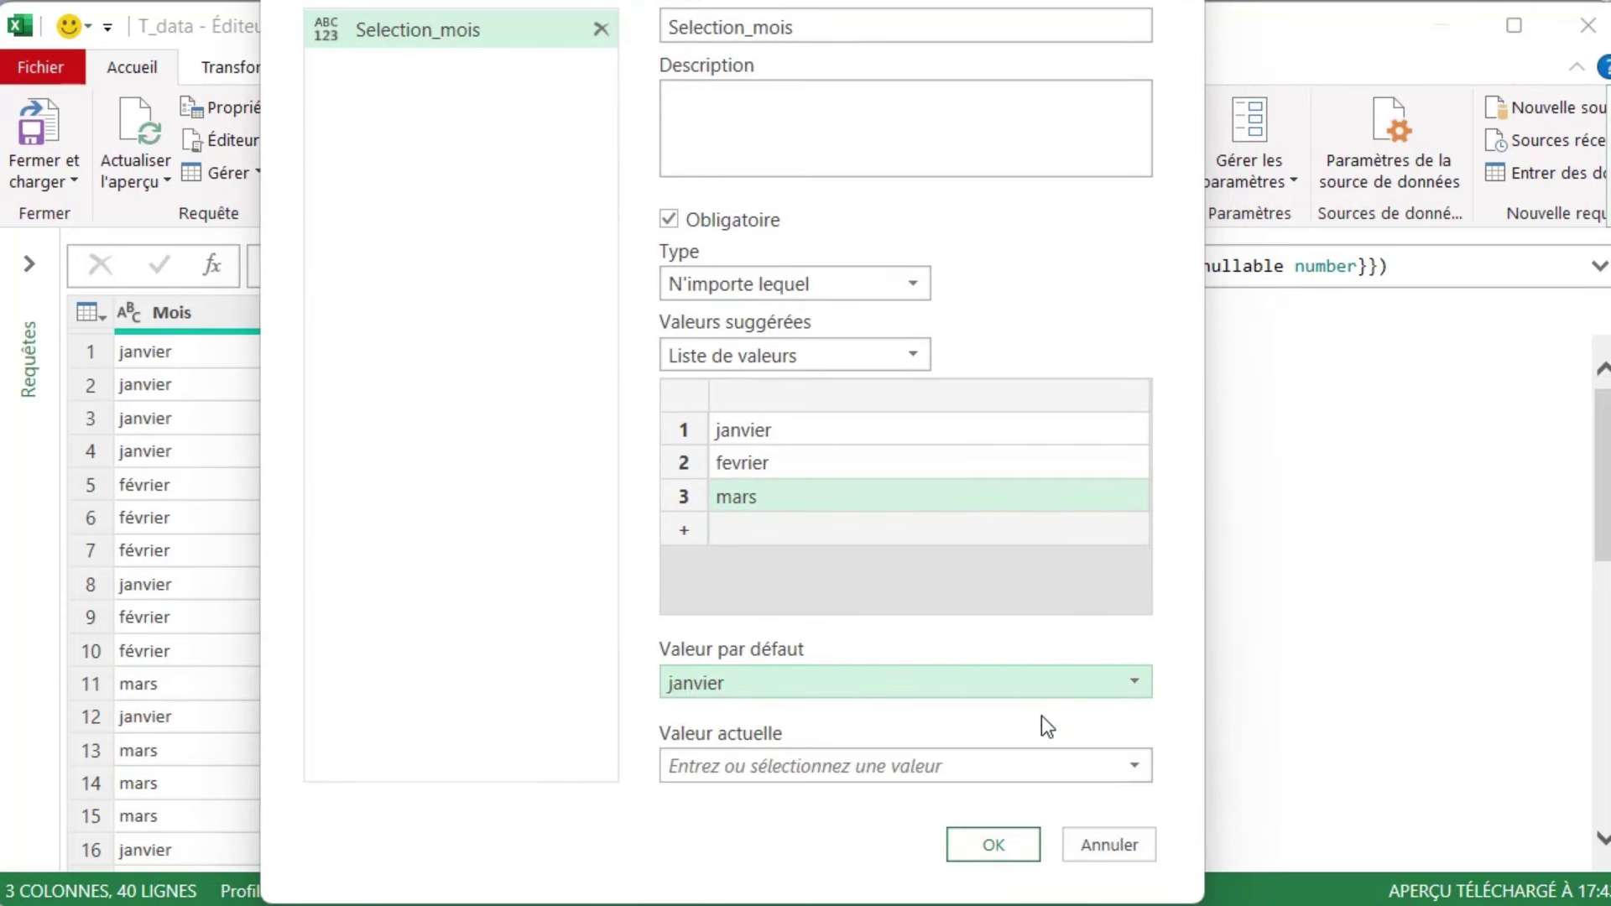
click(1136, 767)
click(1004, 795)
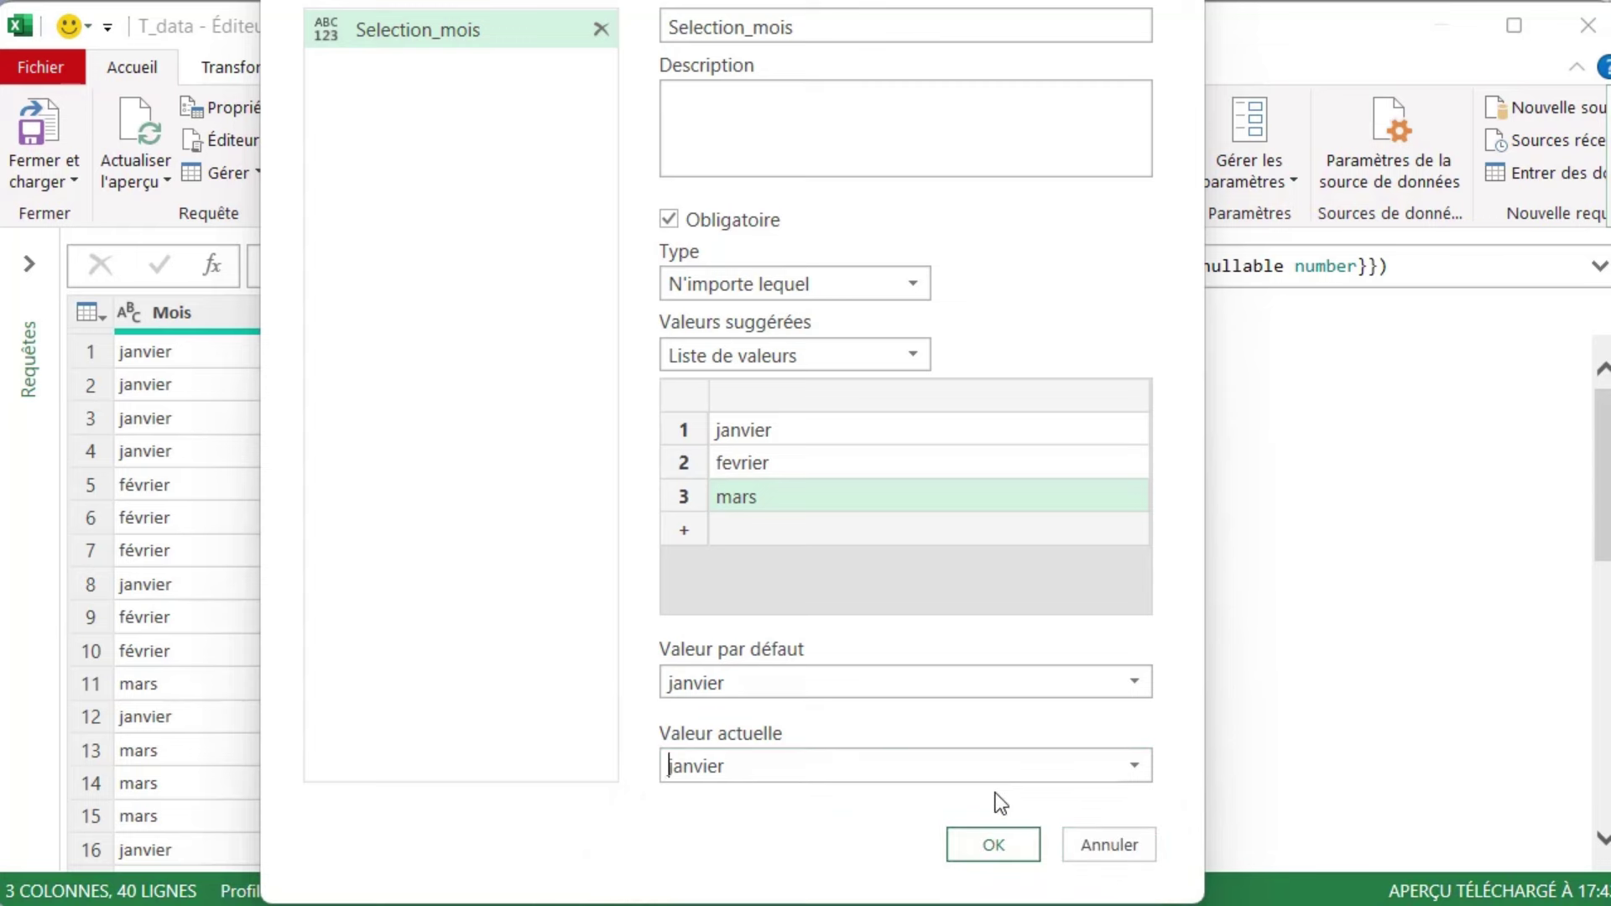
Step: Confirm the Selection_mois parameter's settings and show its list of choices for the current value
click(997, 833)
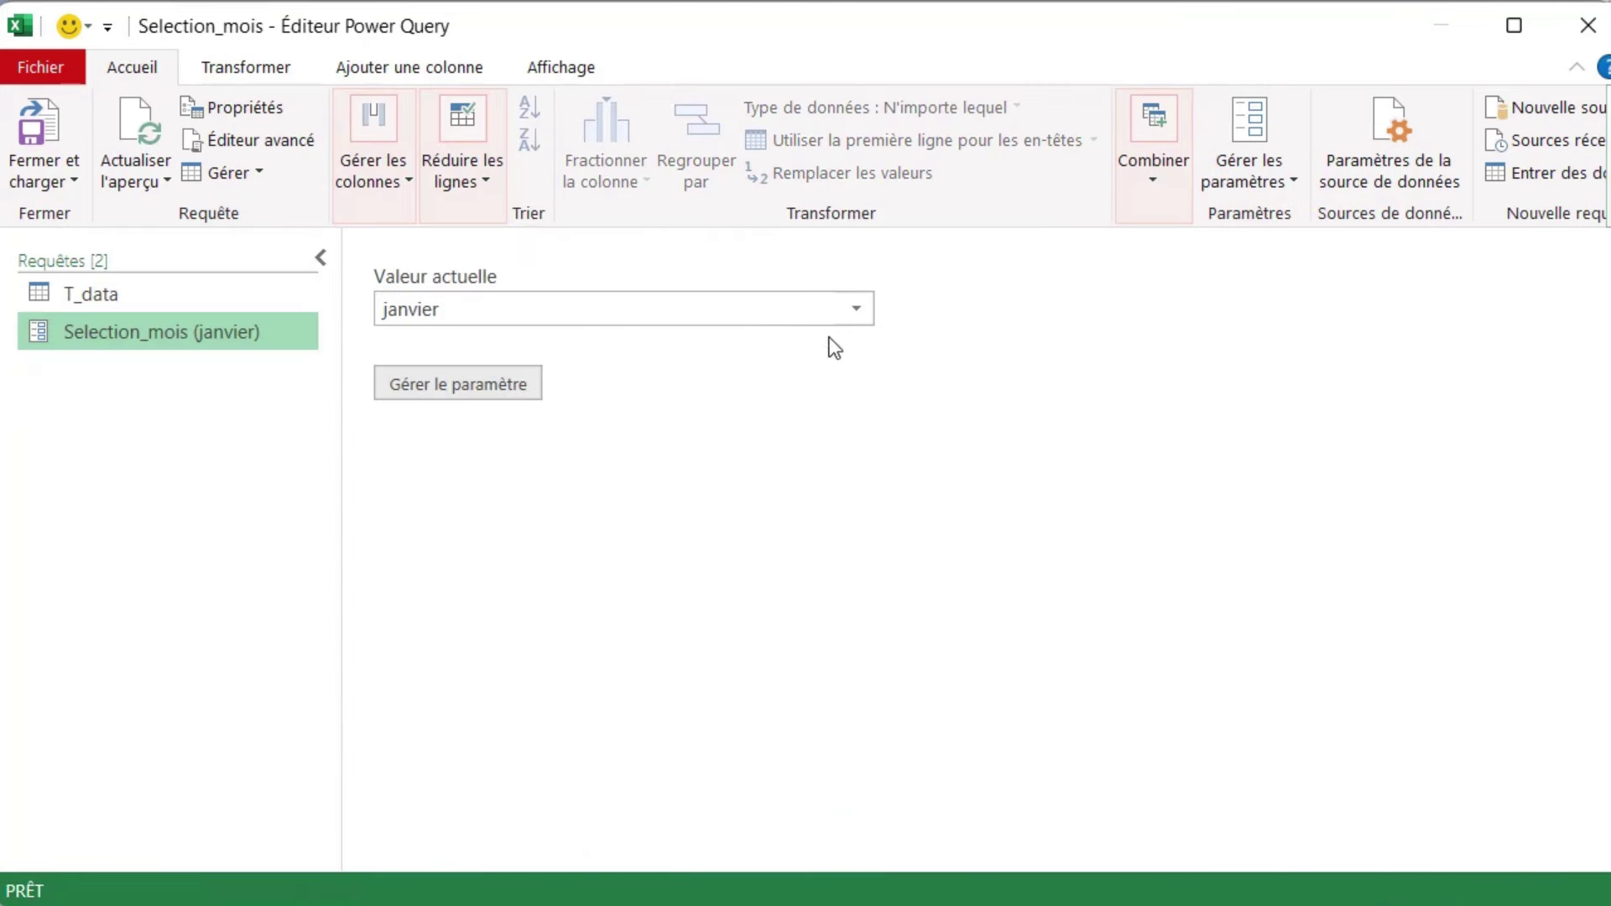
click(856, 308)
Step: Filter the Mois column of the T_data query to keep only janvier
click(132, 295)
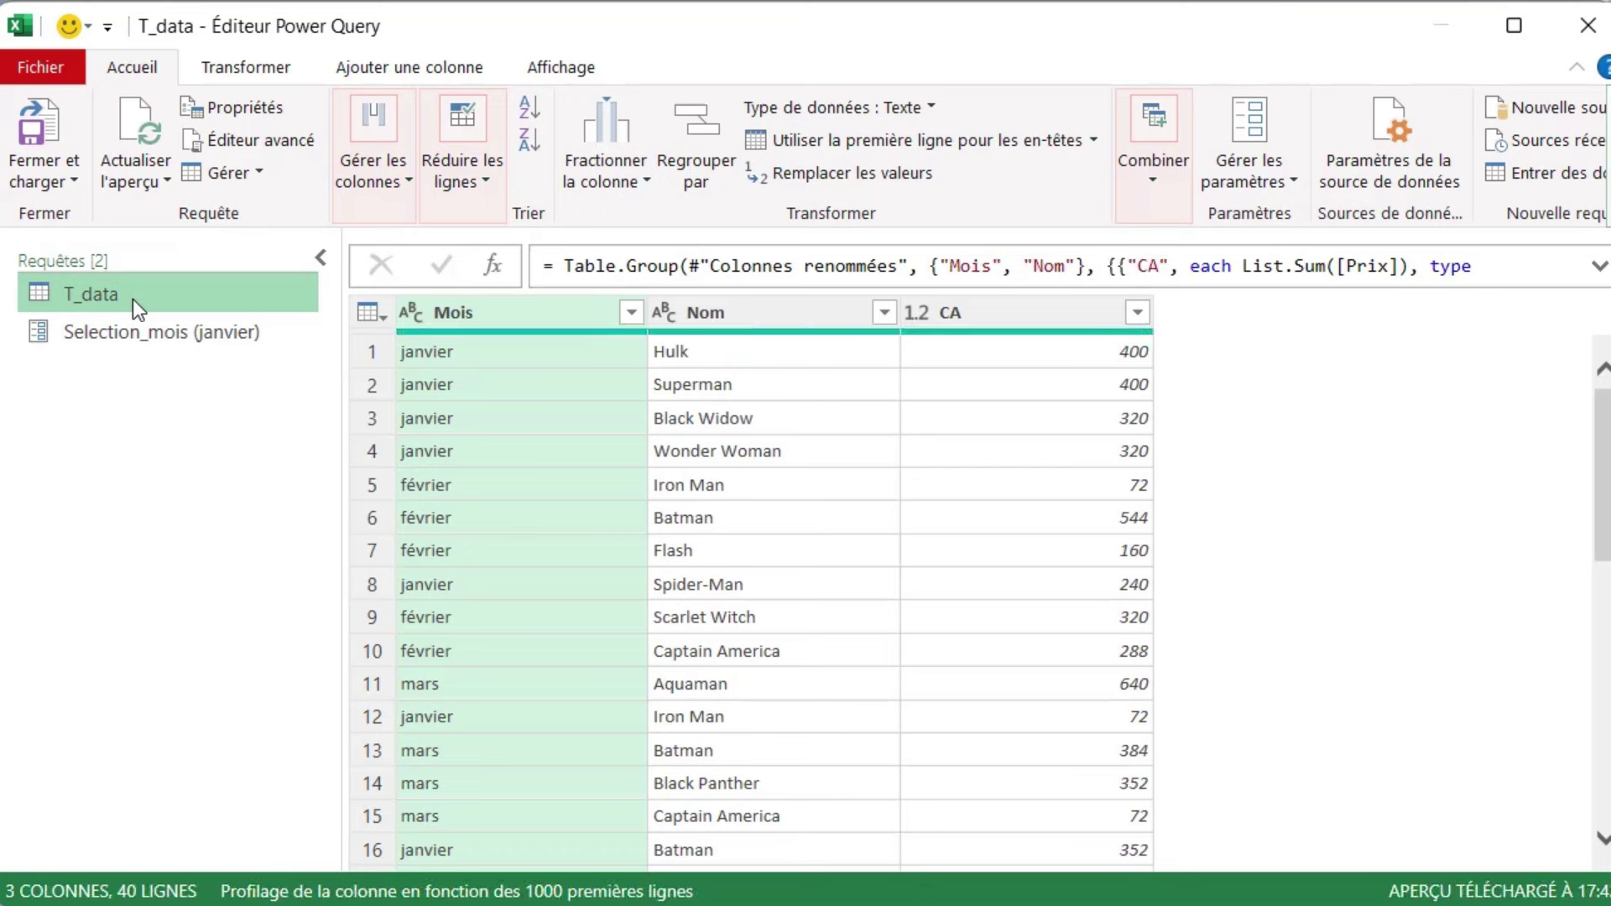
click(631, 313)
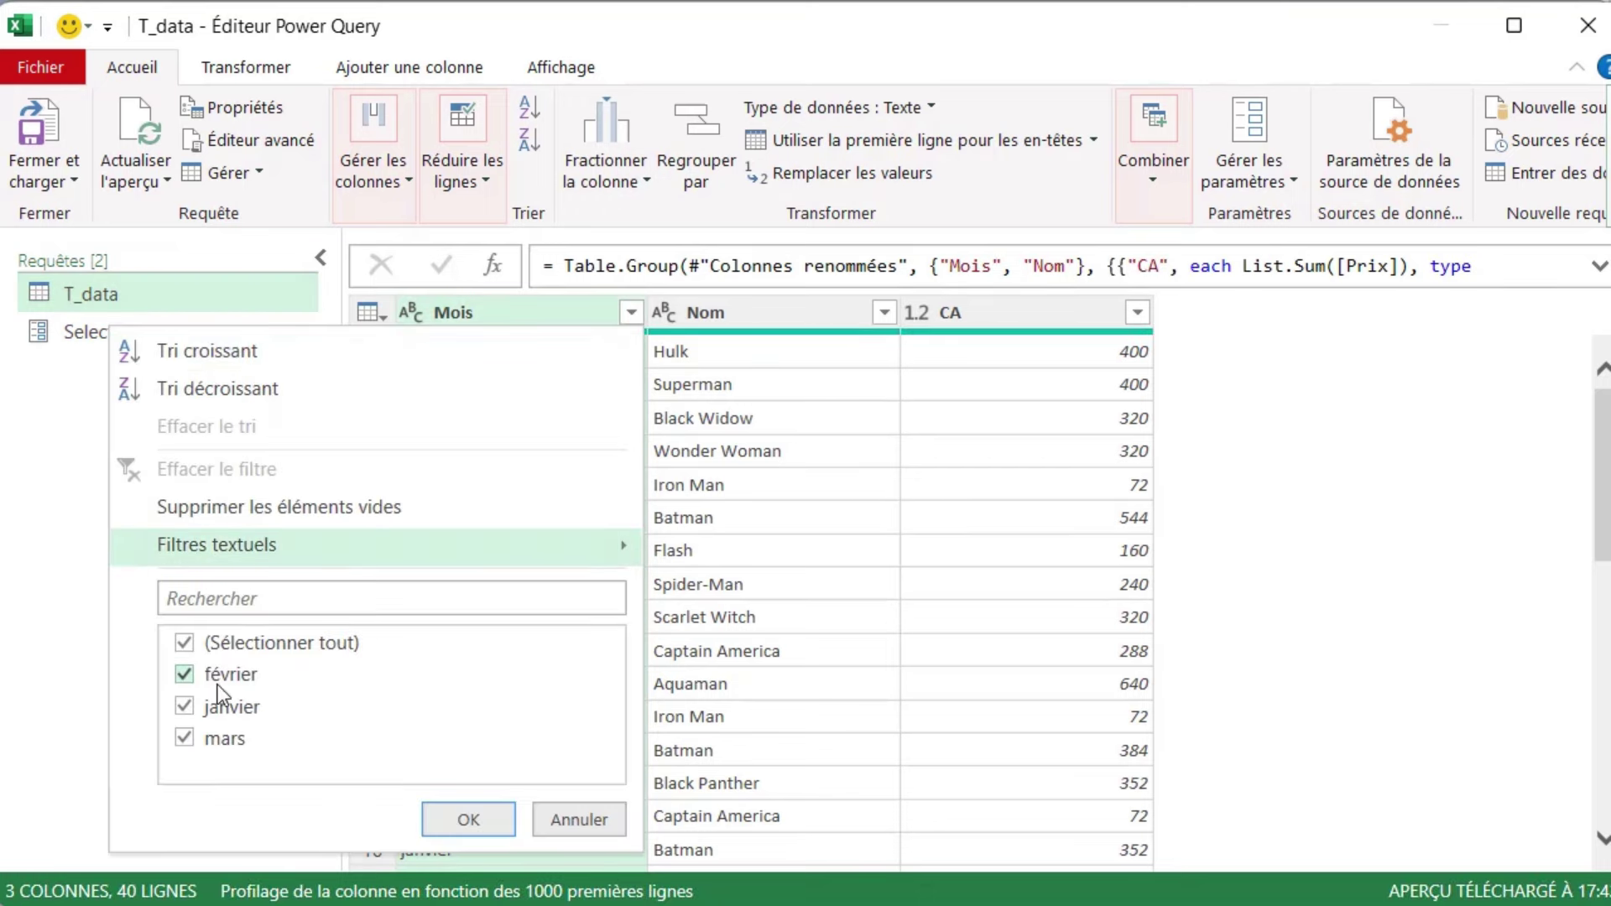
click(185, 643)
click(185, 709)
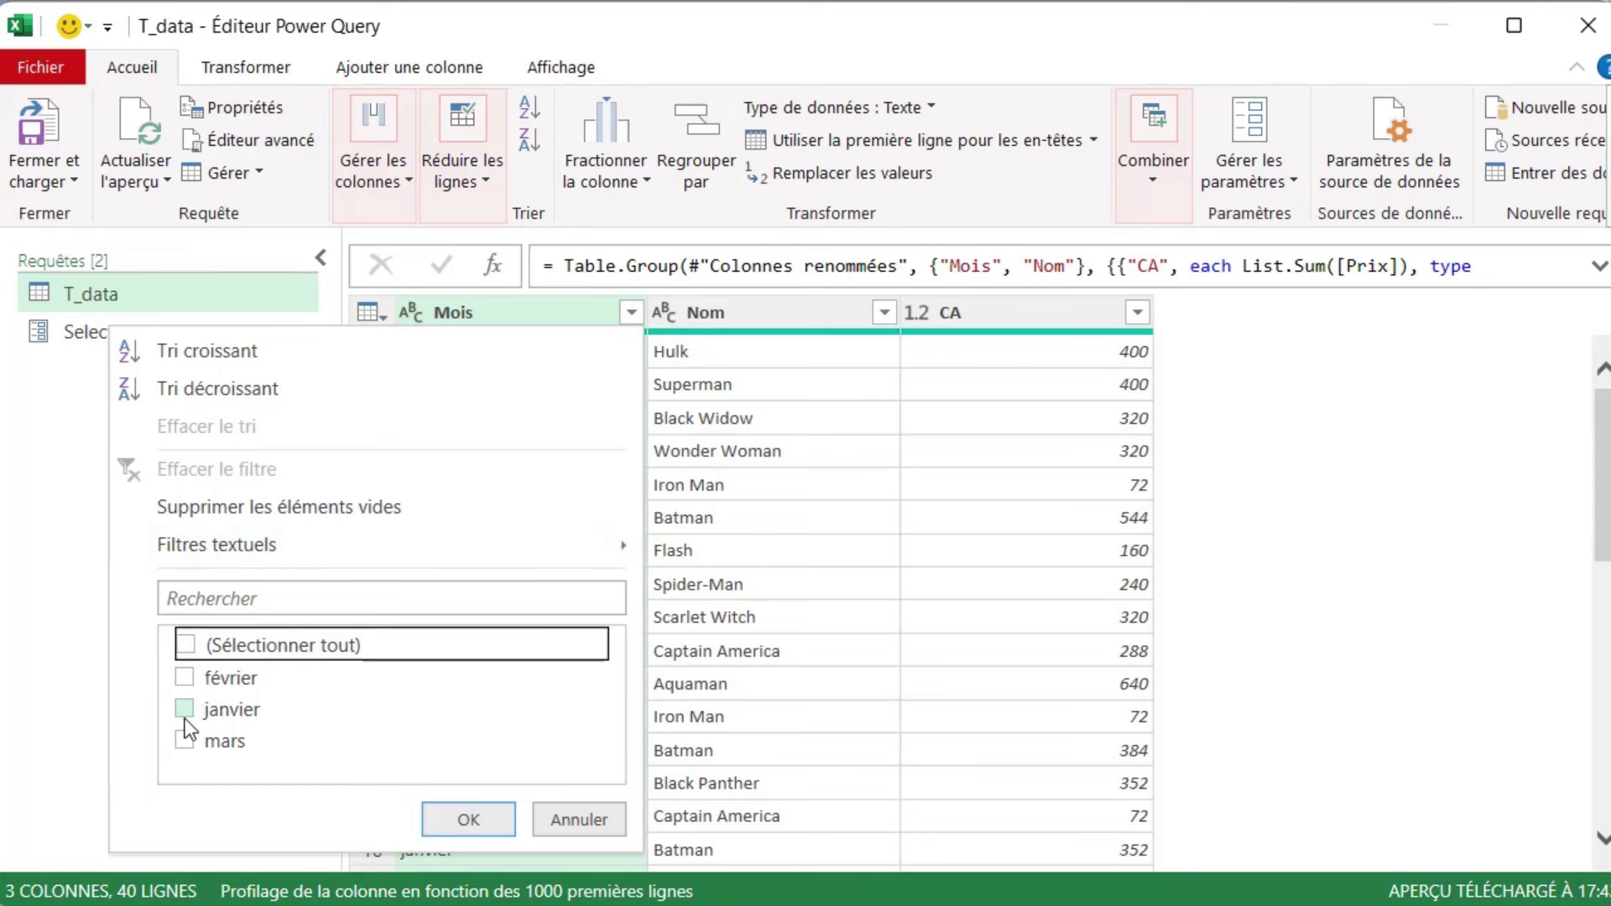
click(467, 818)
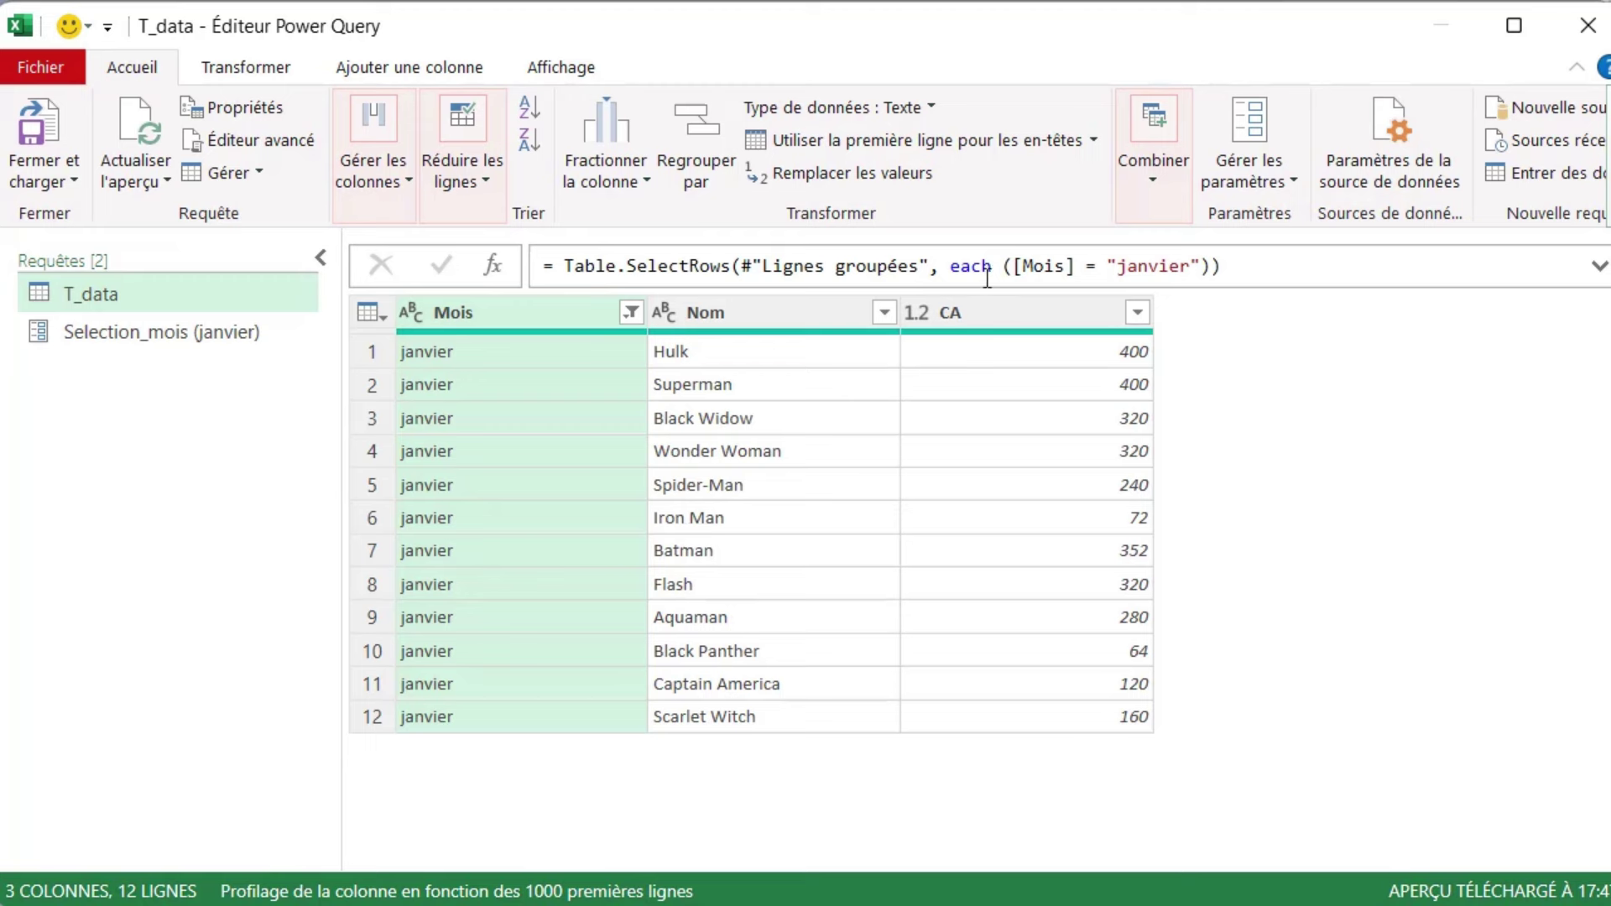
Step: Replace the fixed text "janvier" in the T_data filter formula with the Selection_mois parameter
click(1198, 265)
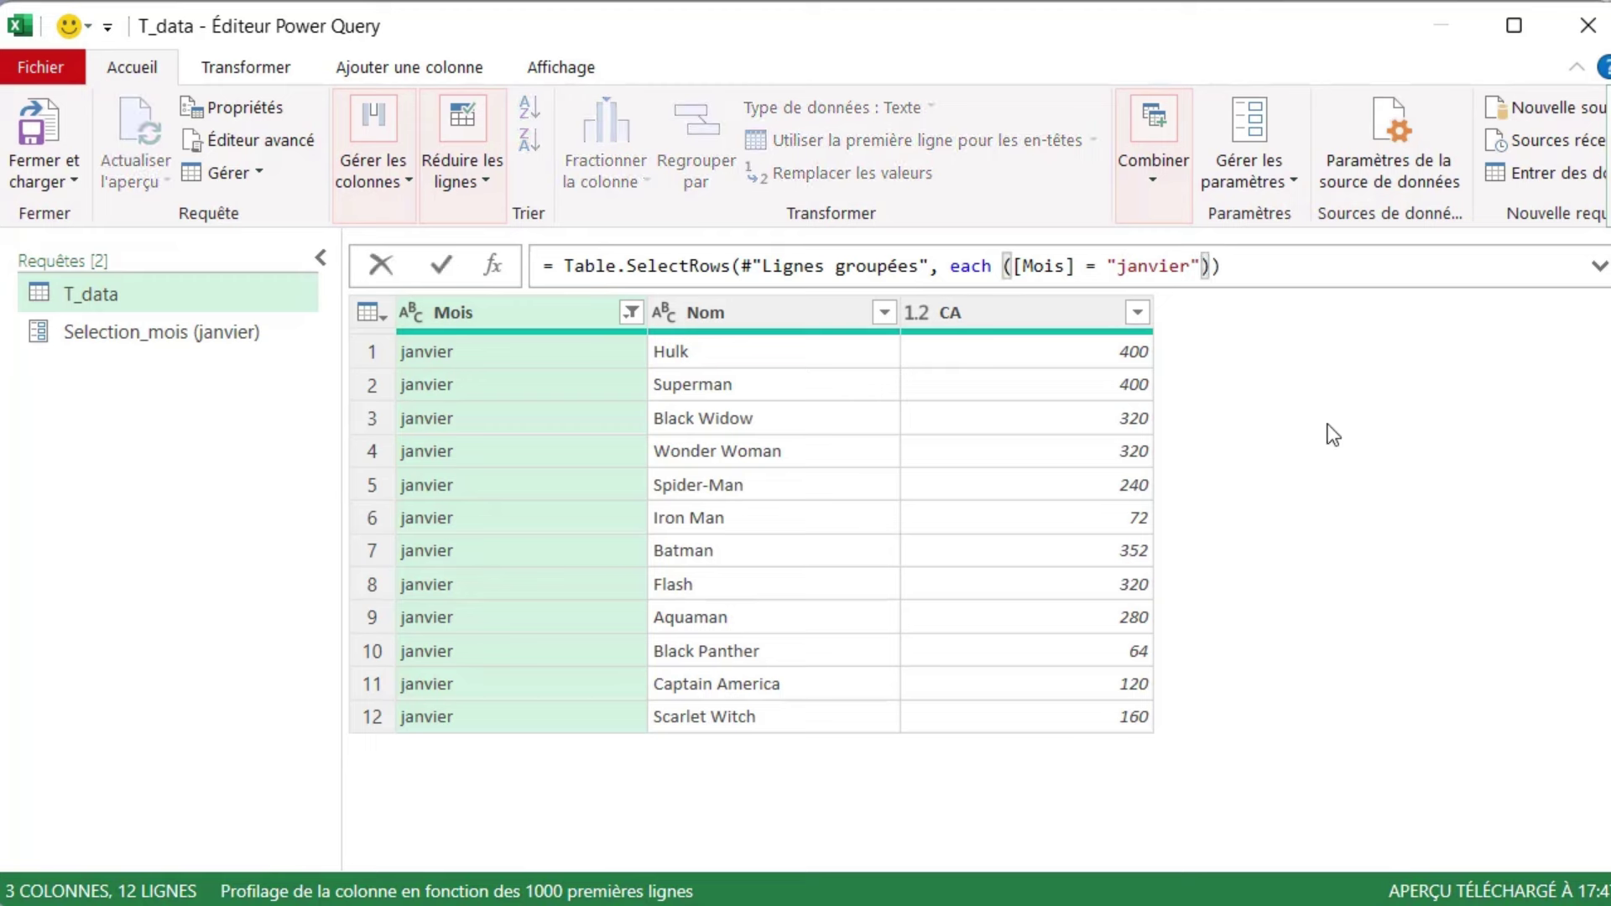
key(BackSpace)
key(BackSpace)
key(BackSpace)
key(BackSpace)
key(BackSpace)
key(BackSpace)
key(BackSpace)
key(BackSpace)
key(BackSpace)
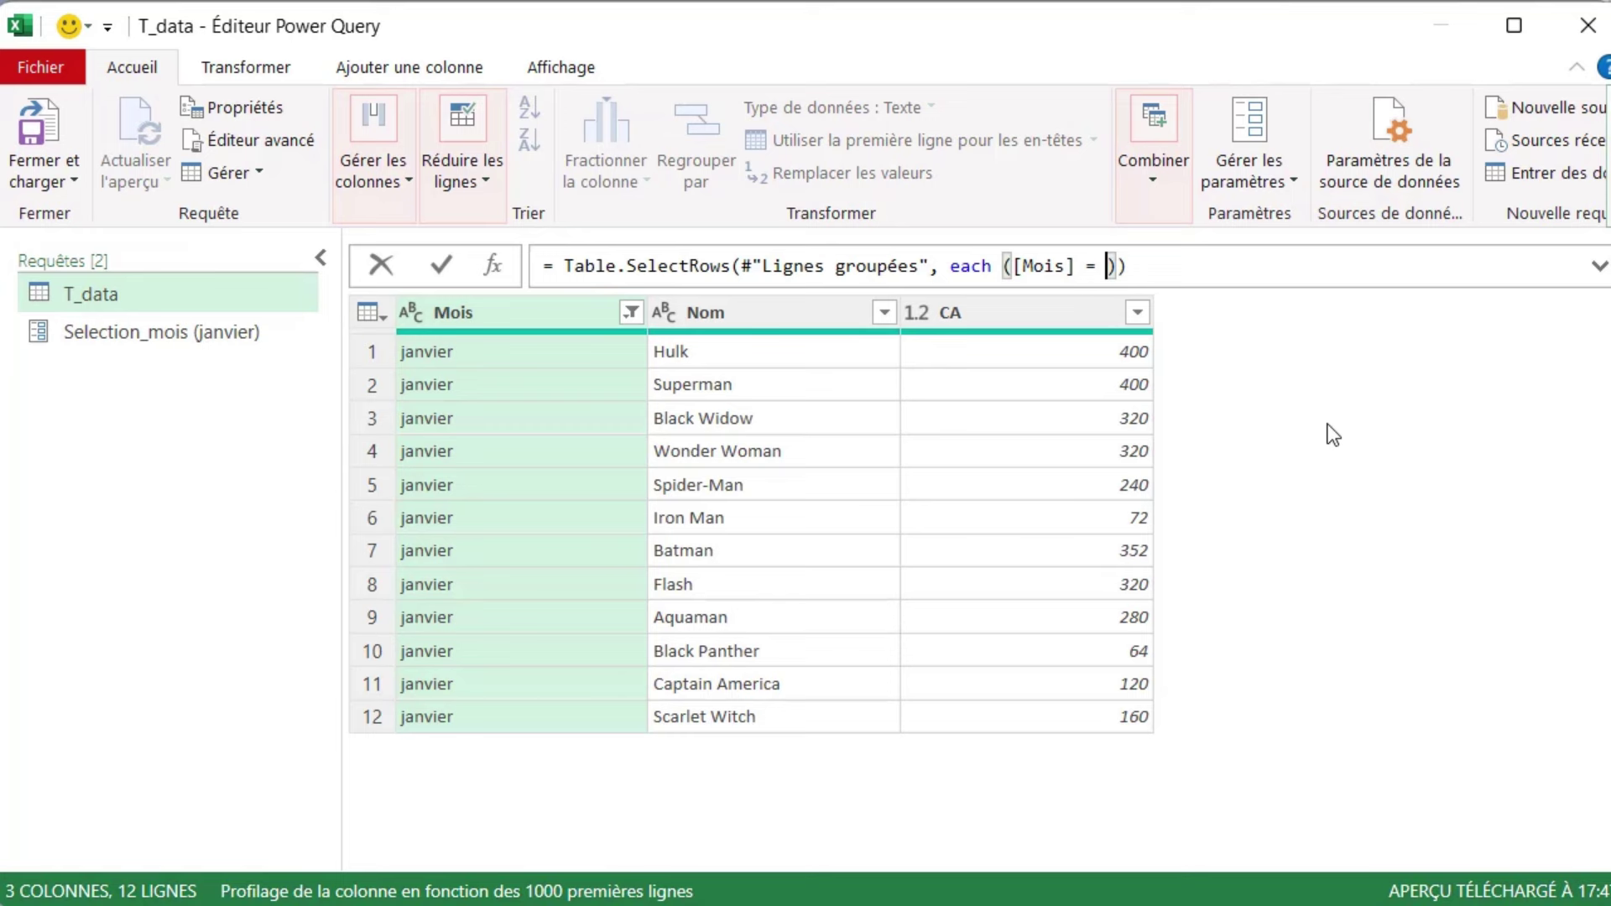
text(Sele)
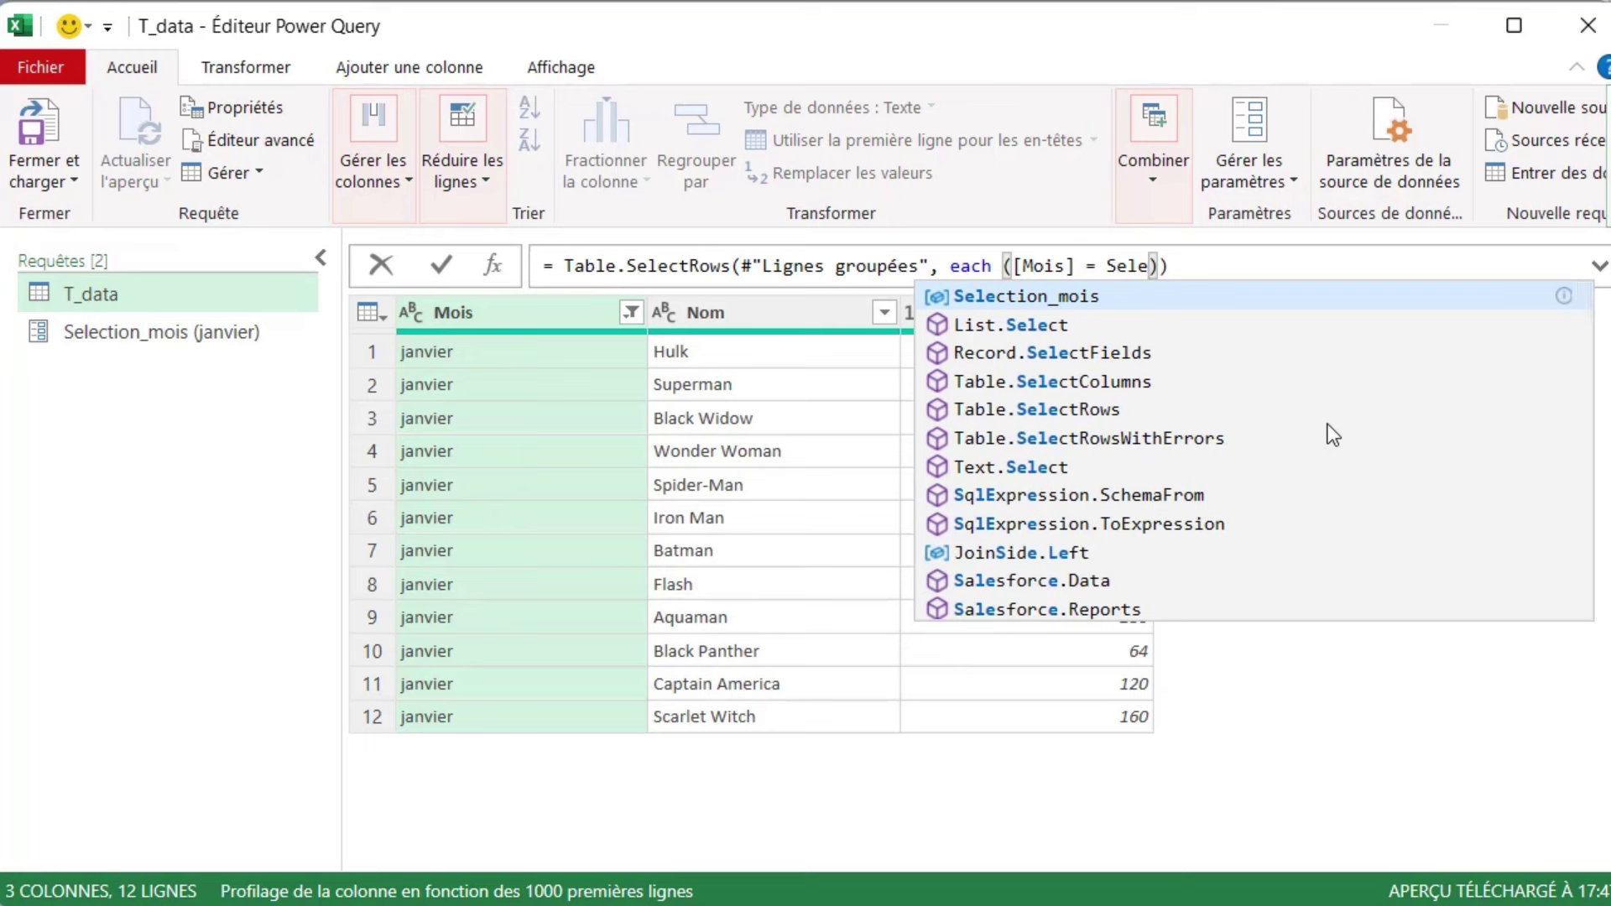
click(1060, 298)
click(1293, 269)
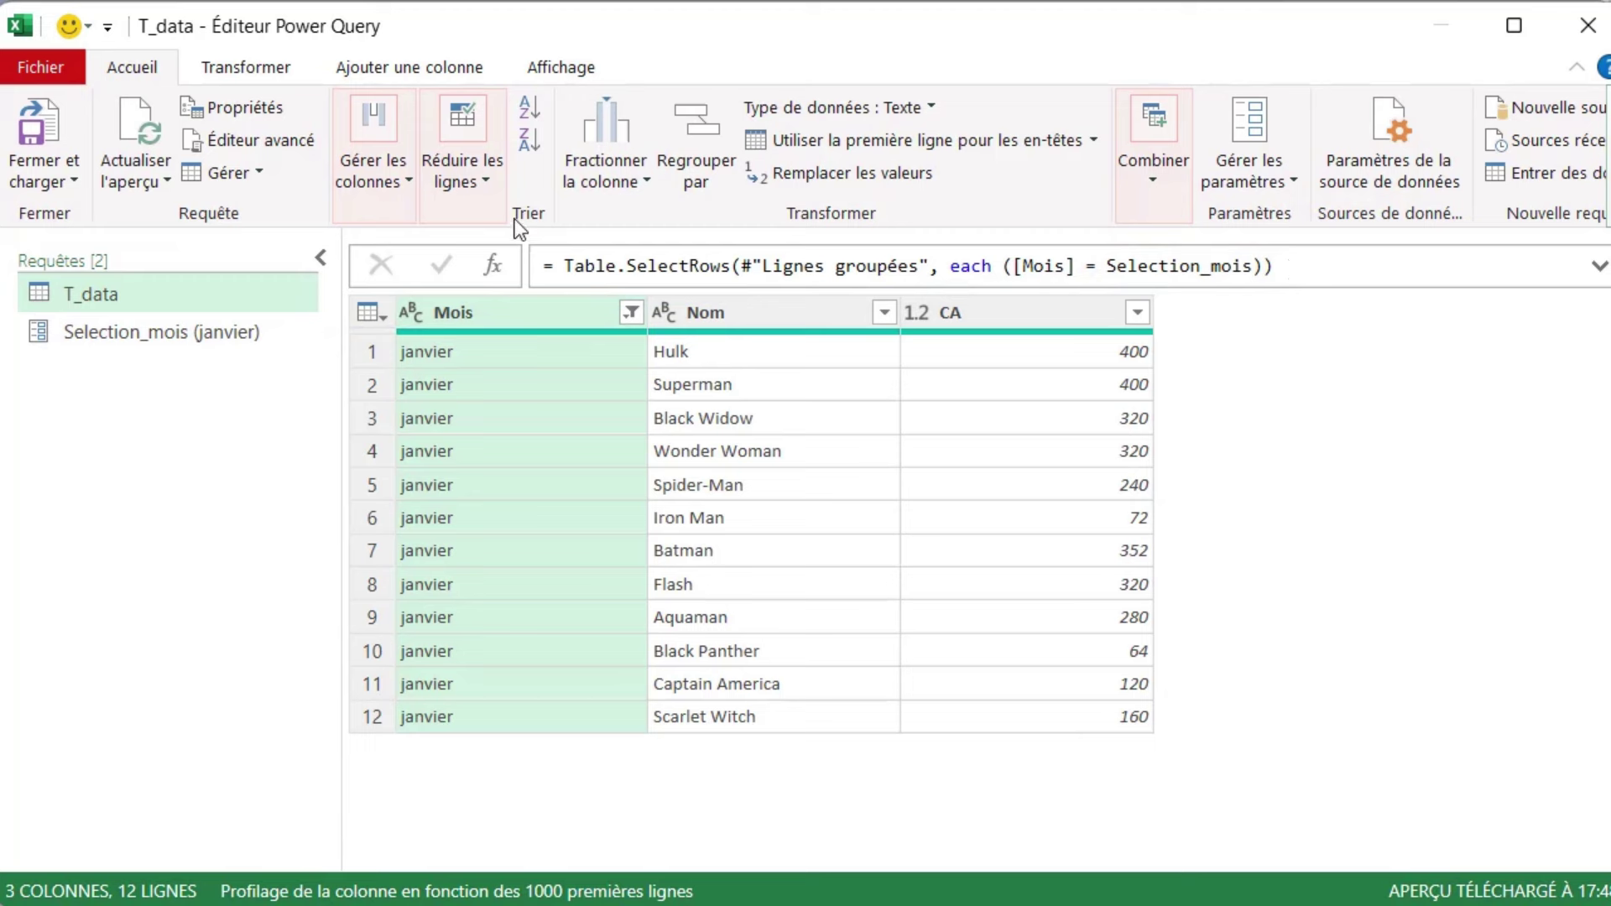
Step: Set the current value of Selection_mois to fevrier and display the T_data query's filtered rows
click(172, 335)
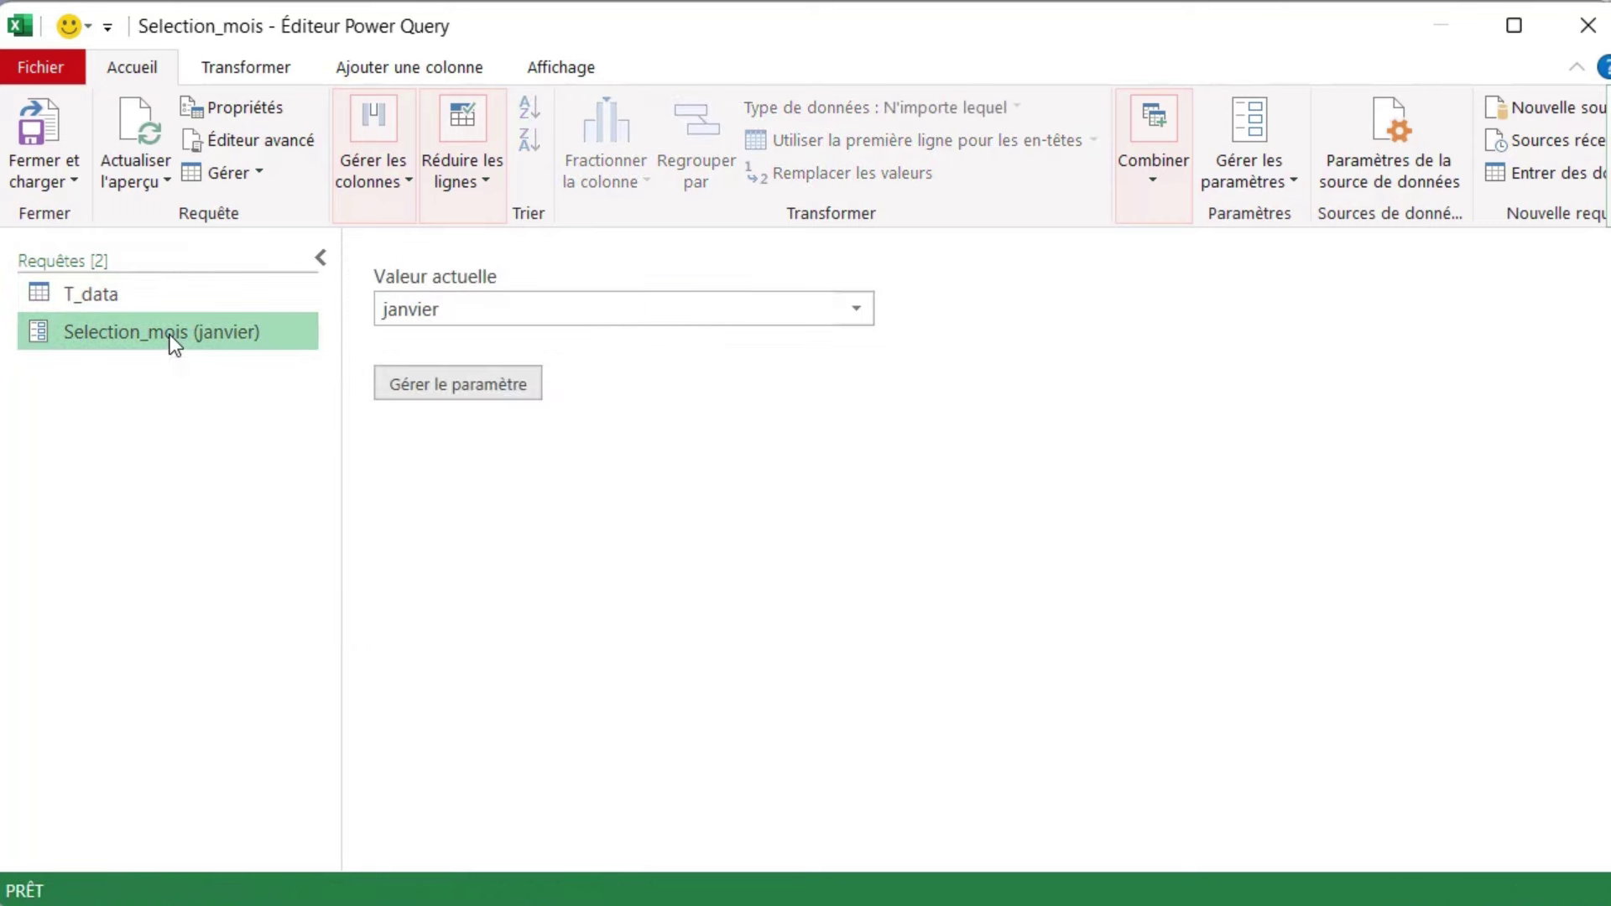
click(856, 310)
click(703, 366)
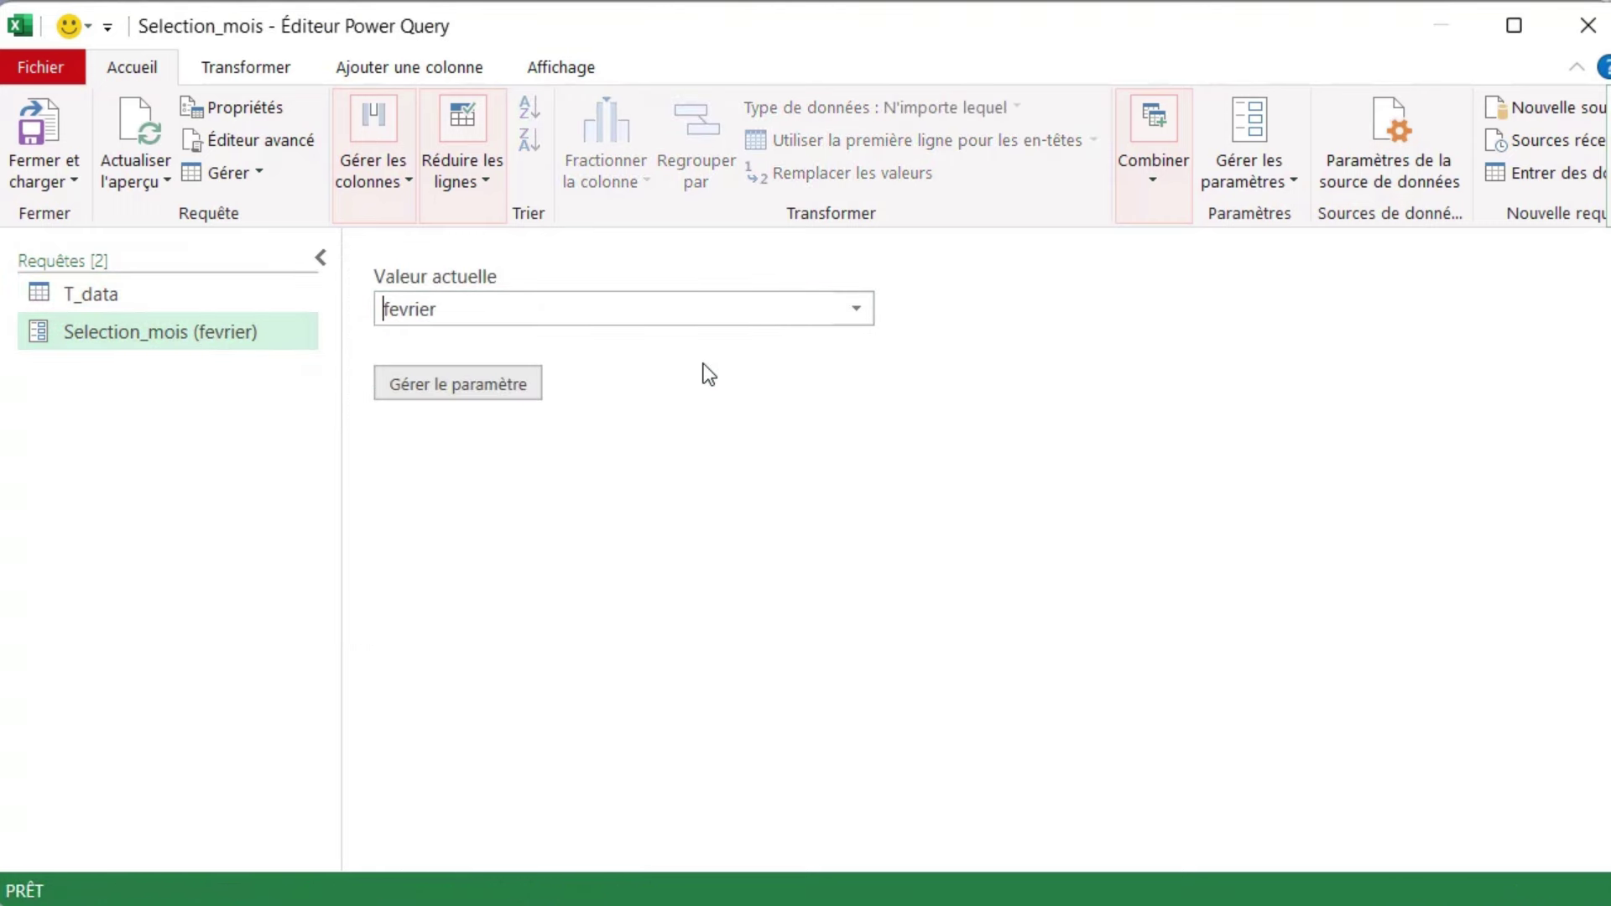
click(217, 298)
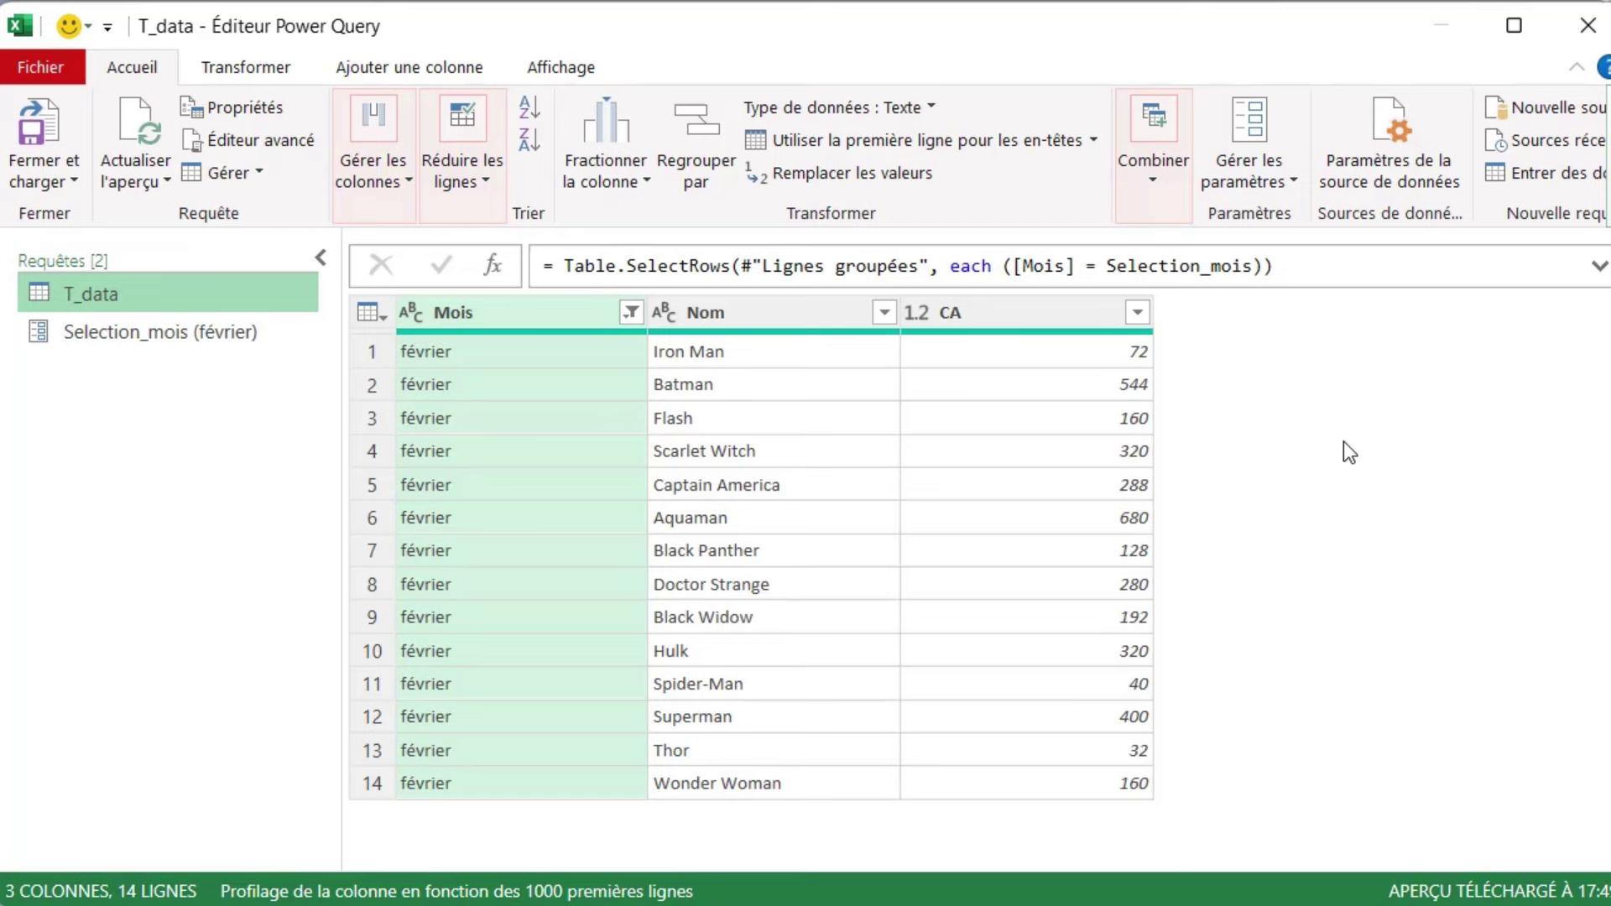
Step: Close the query editor and load the T_data query into the workbook
click(38, 168)
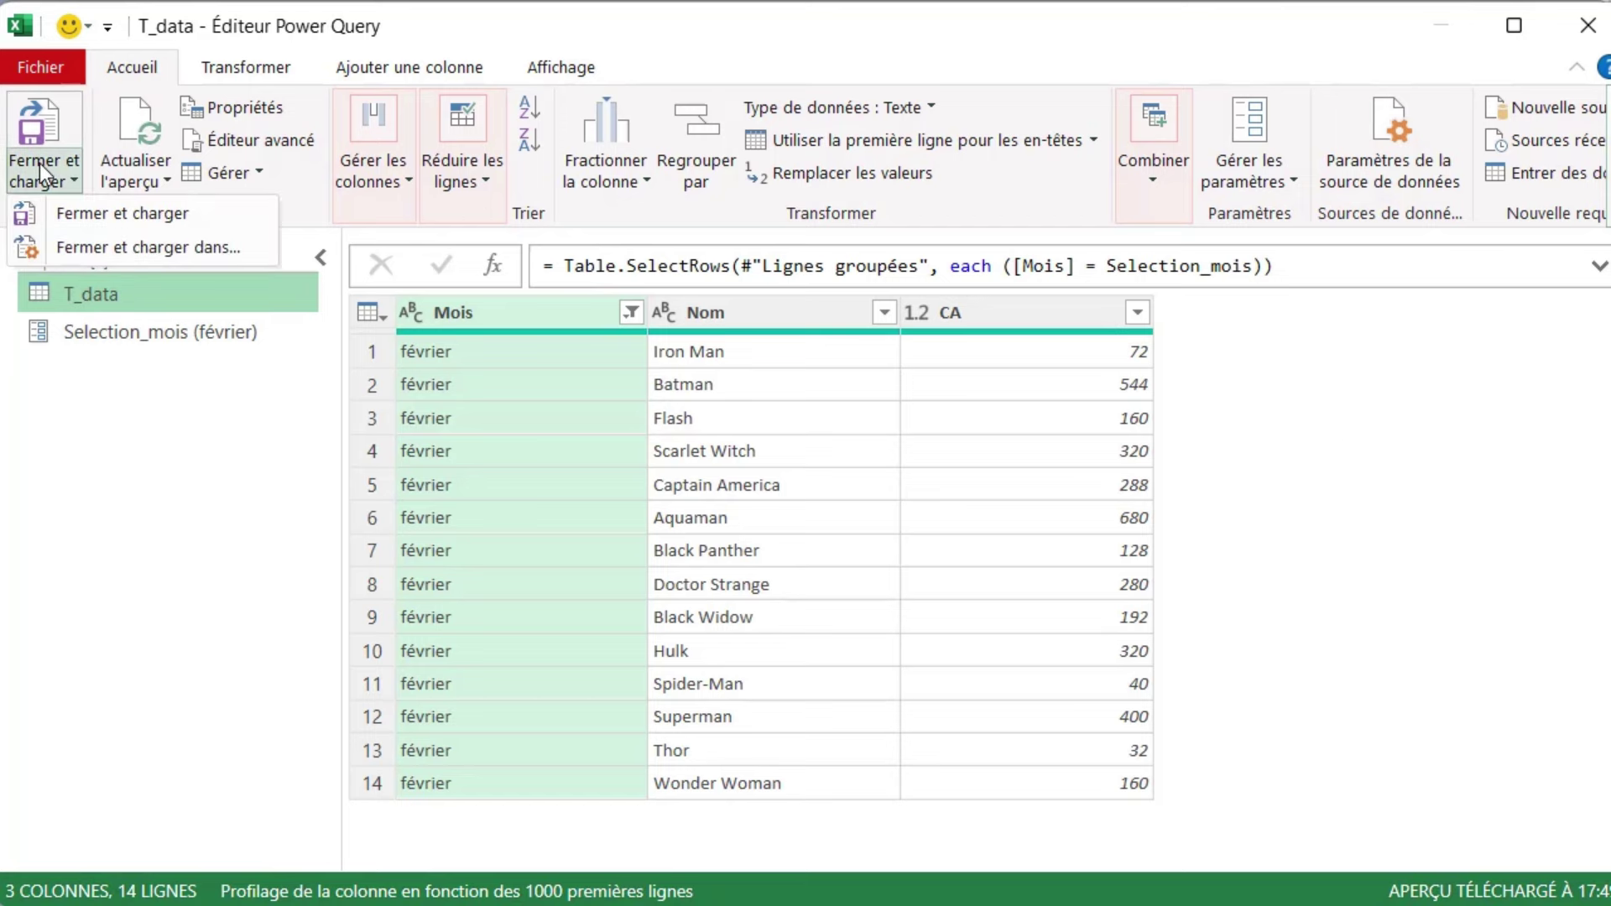
click(66, 213)
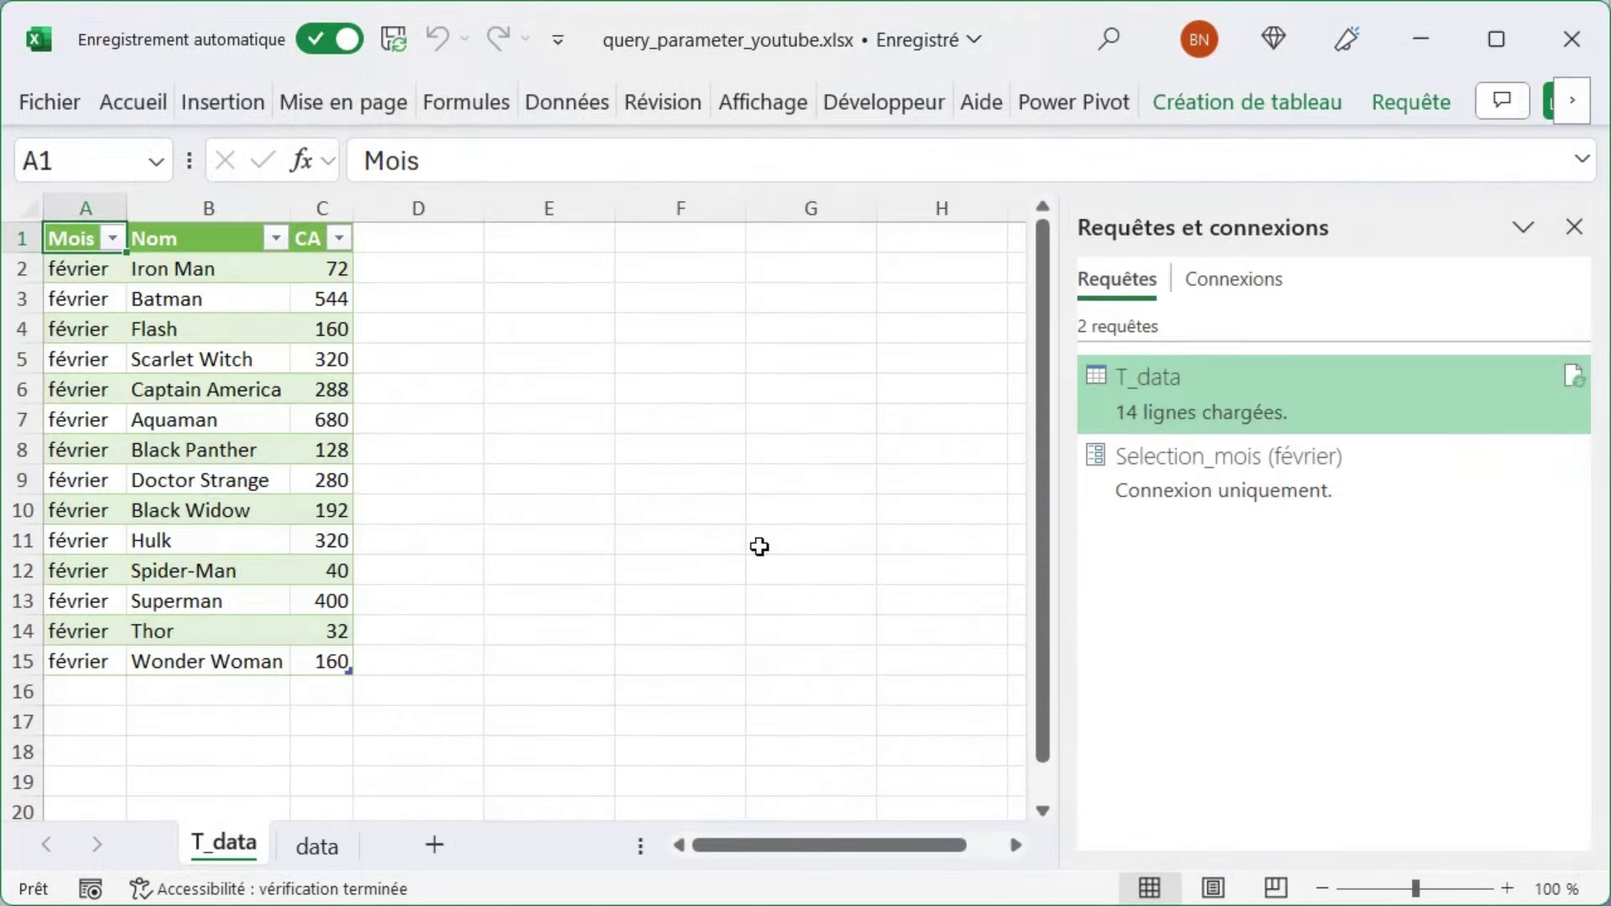
mouse_move(1146, 391)
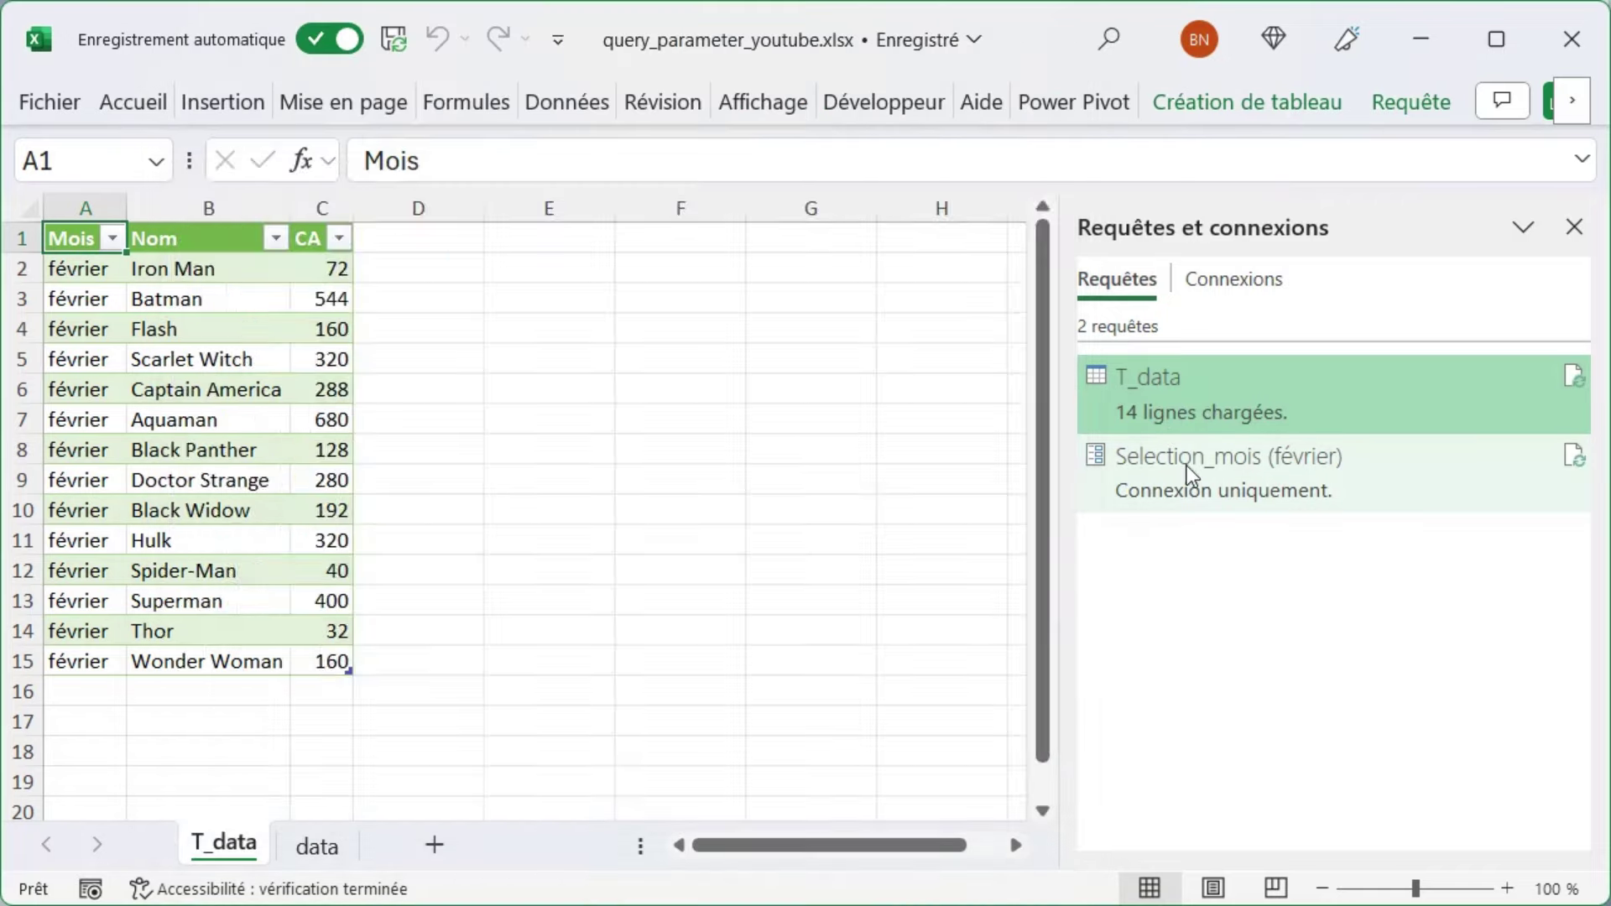
mouse_move(1190, 489)
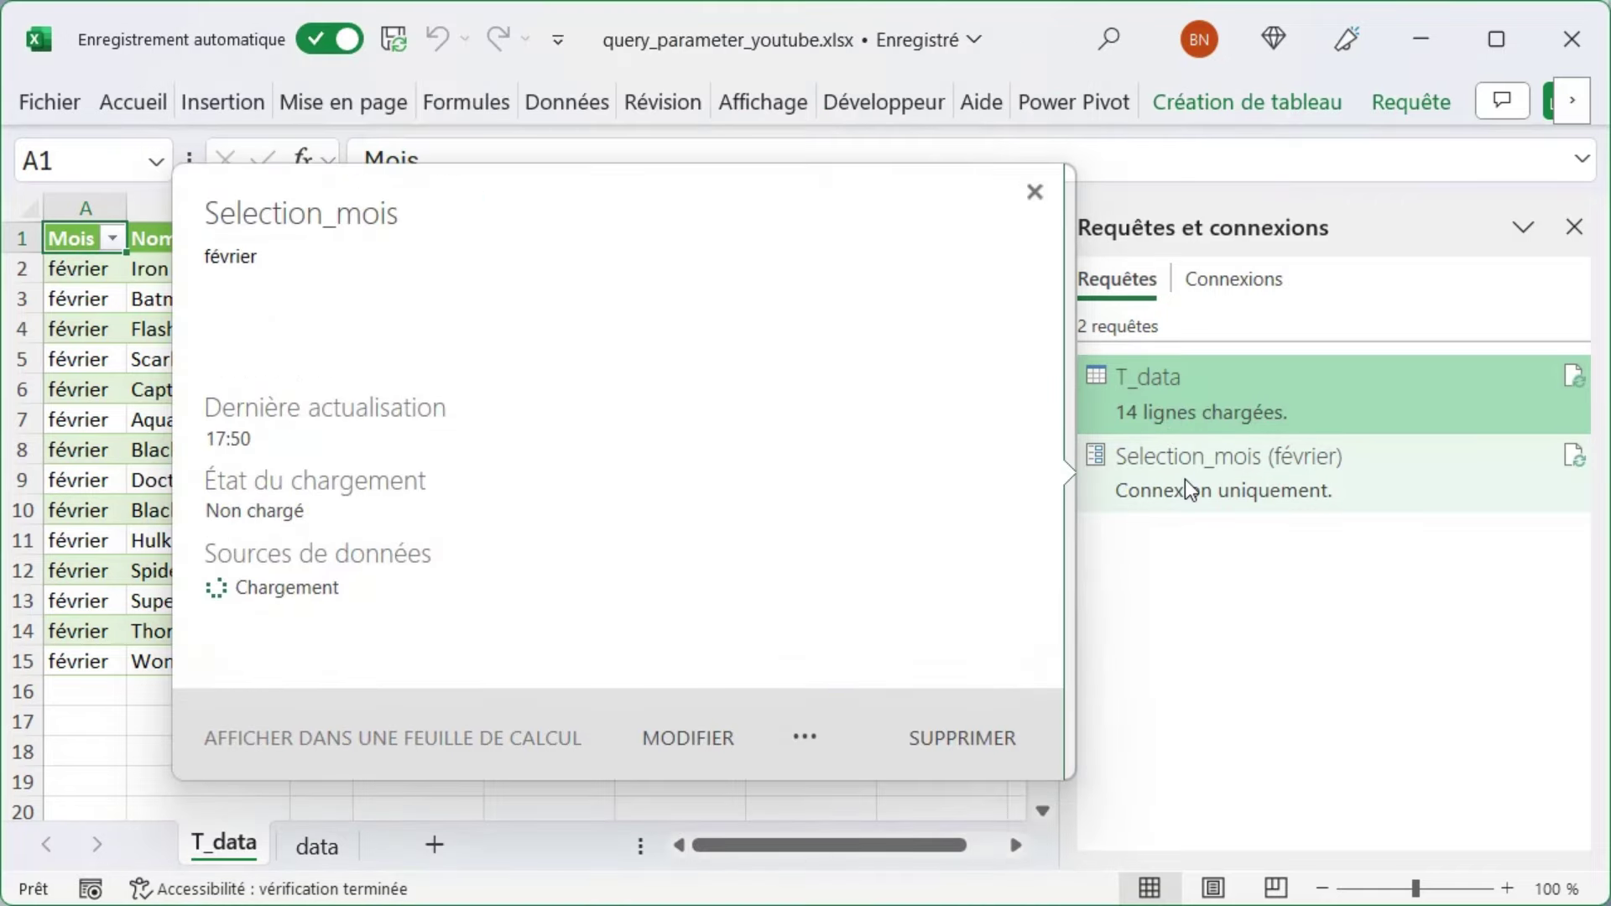
Step: Format the Mois and janvier cells in E2:E3 as a table with headers
click(604, 299)
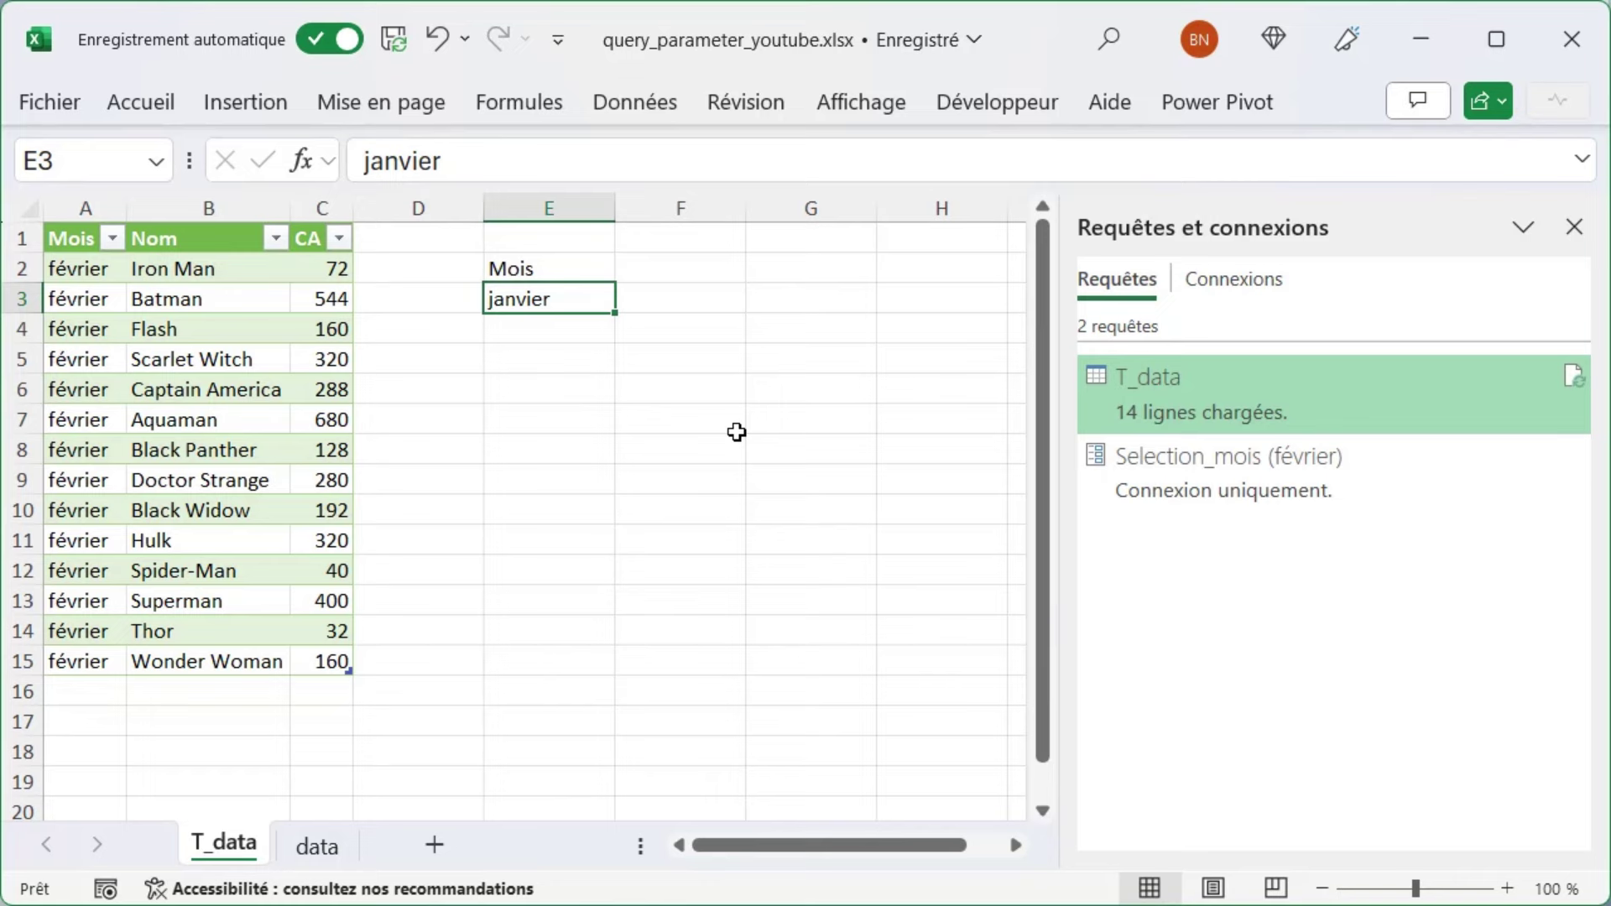
click(581, 275)
drag(582, 276, 576, 295)
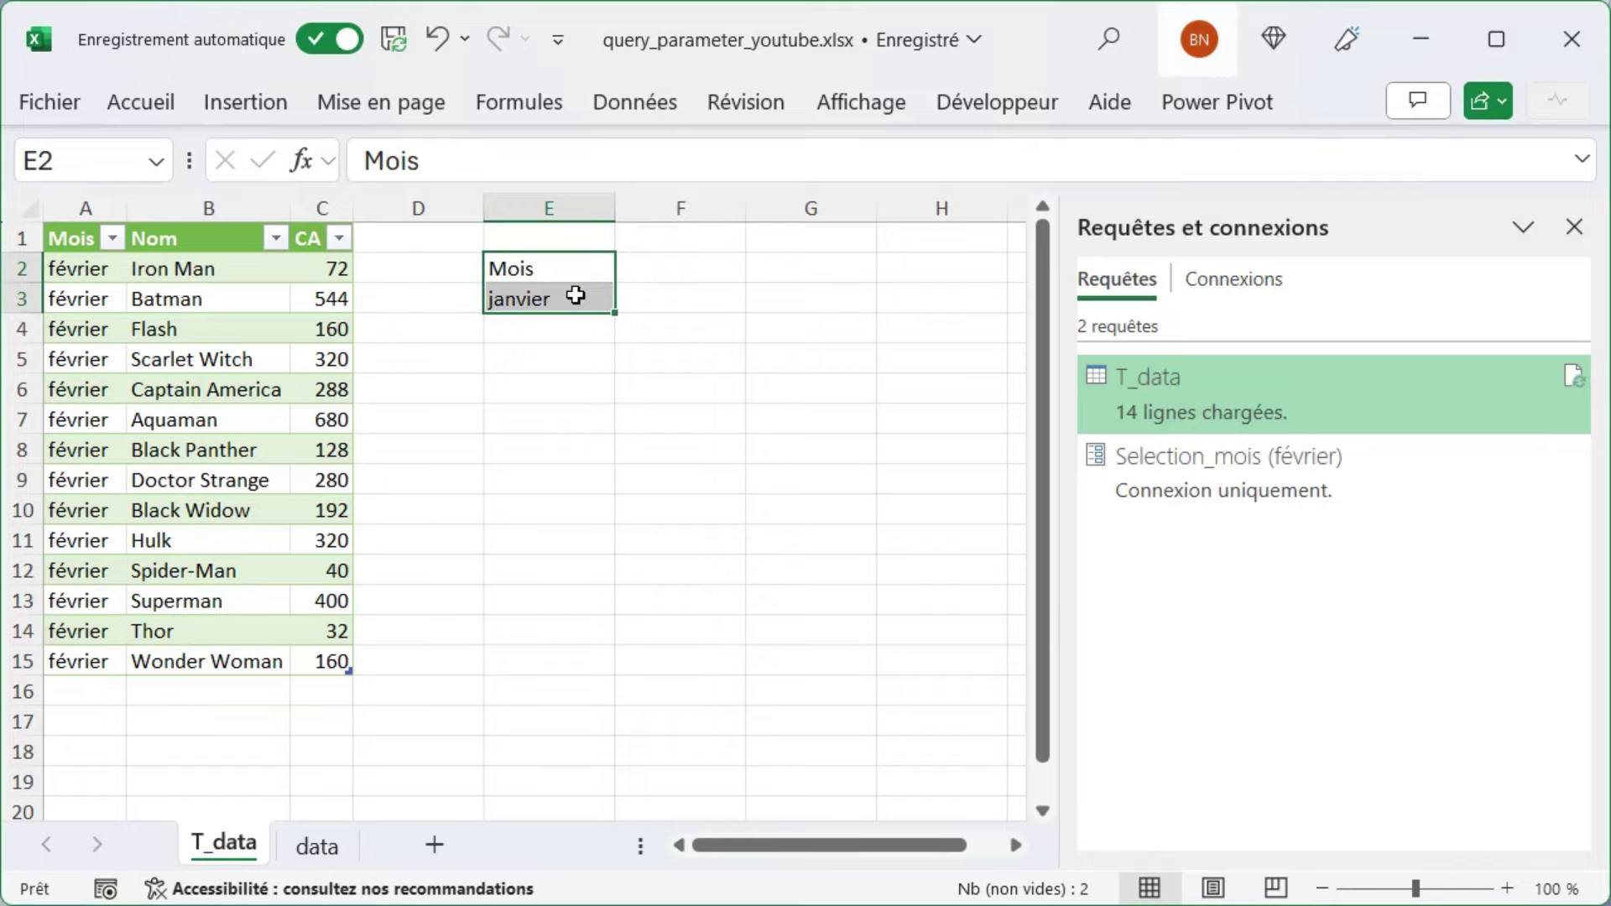
click(140, 101)
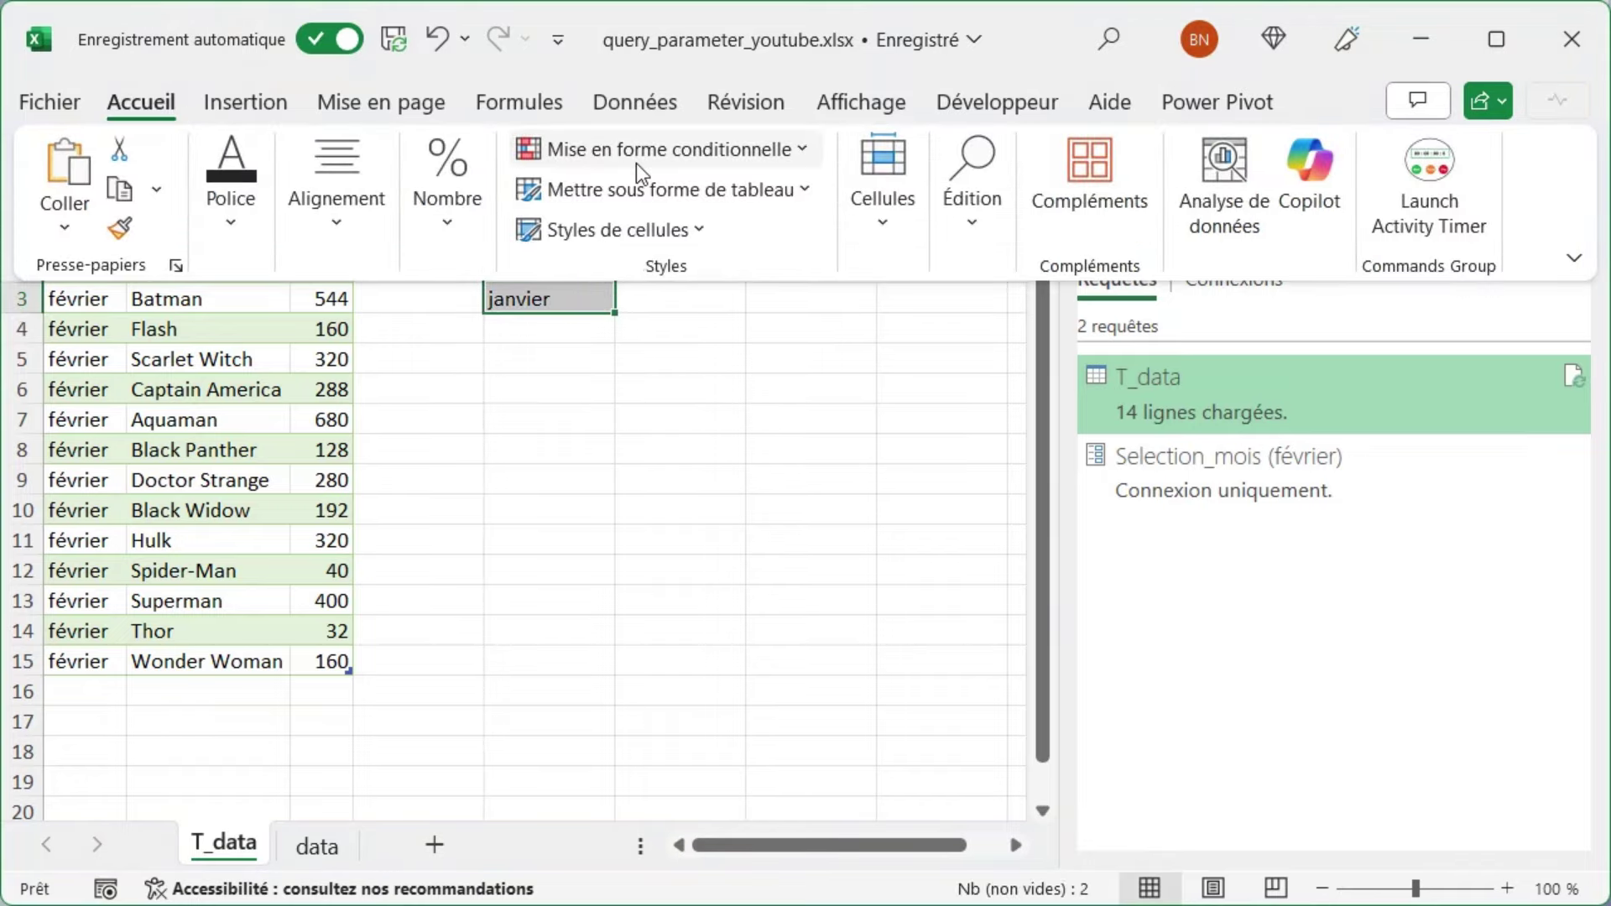
click(804, 193)
click(565, 298)
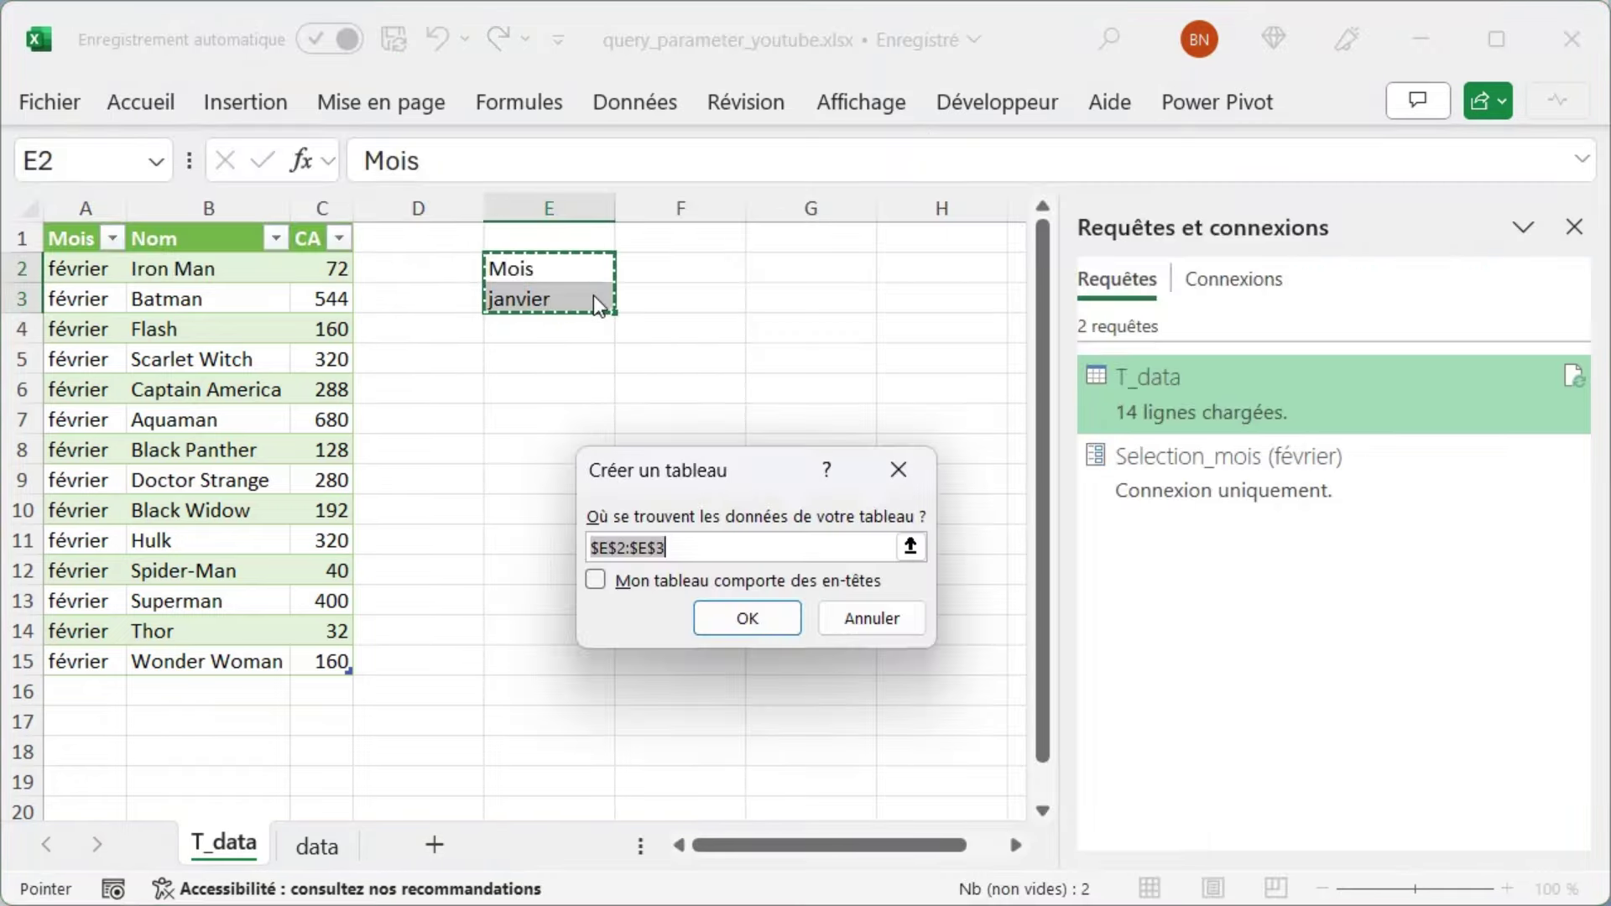
click(619, 581)
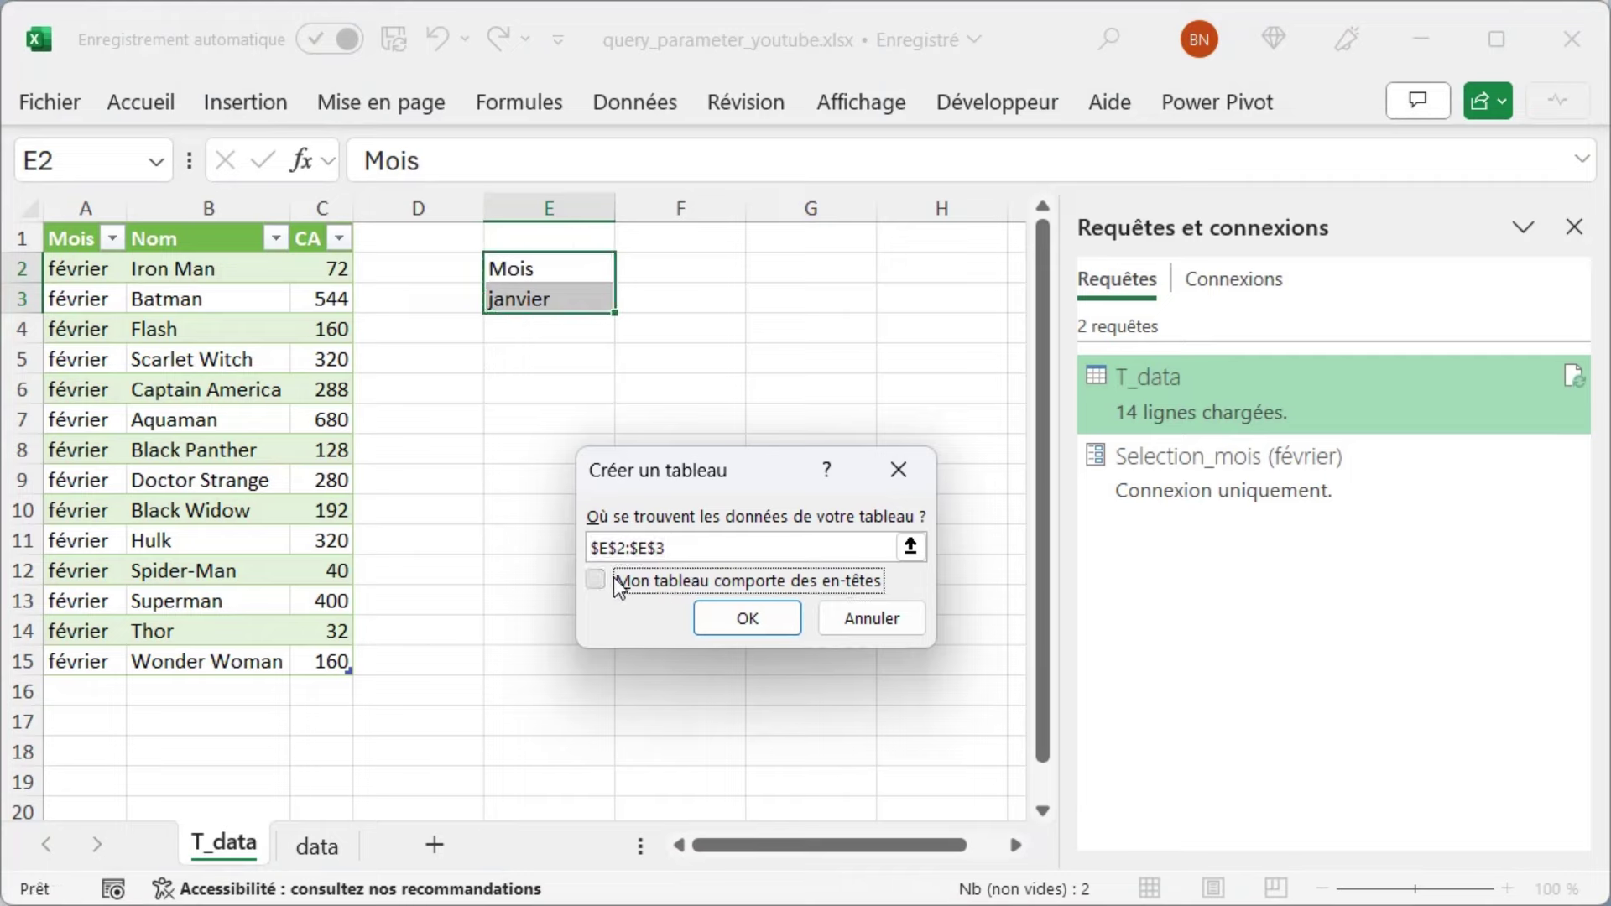
click(747, 621)
Step: Name the new Mois table T_Mois
click(1284, 105)
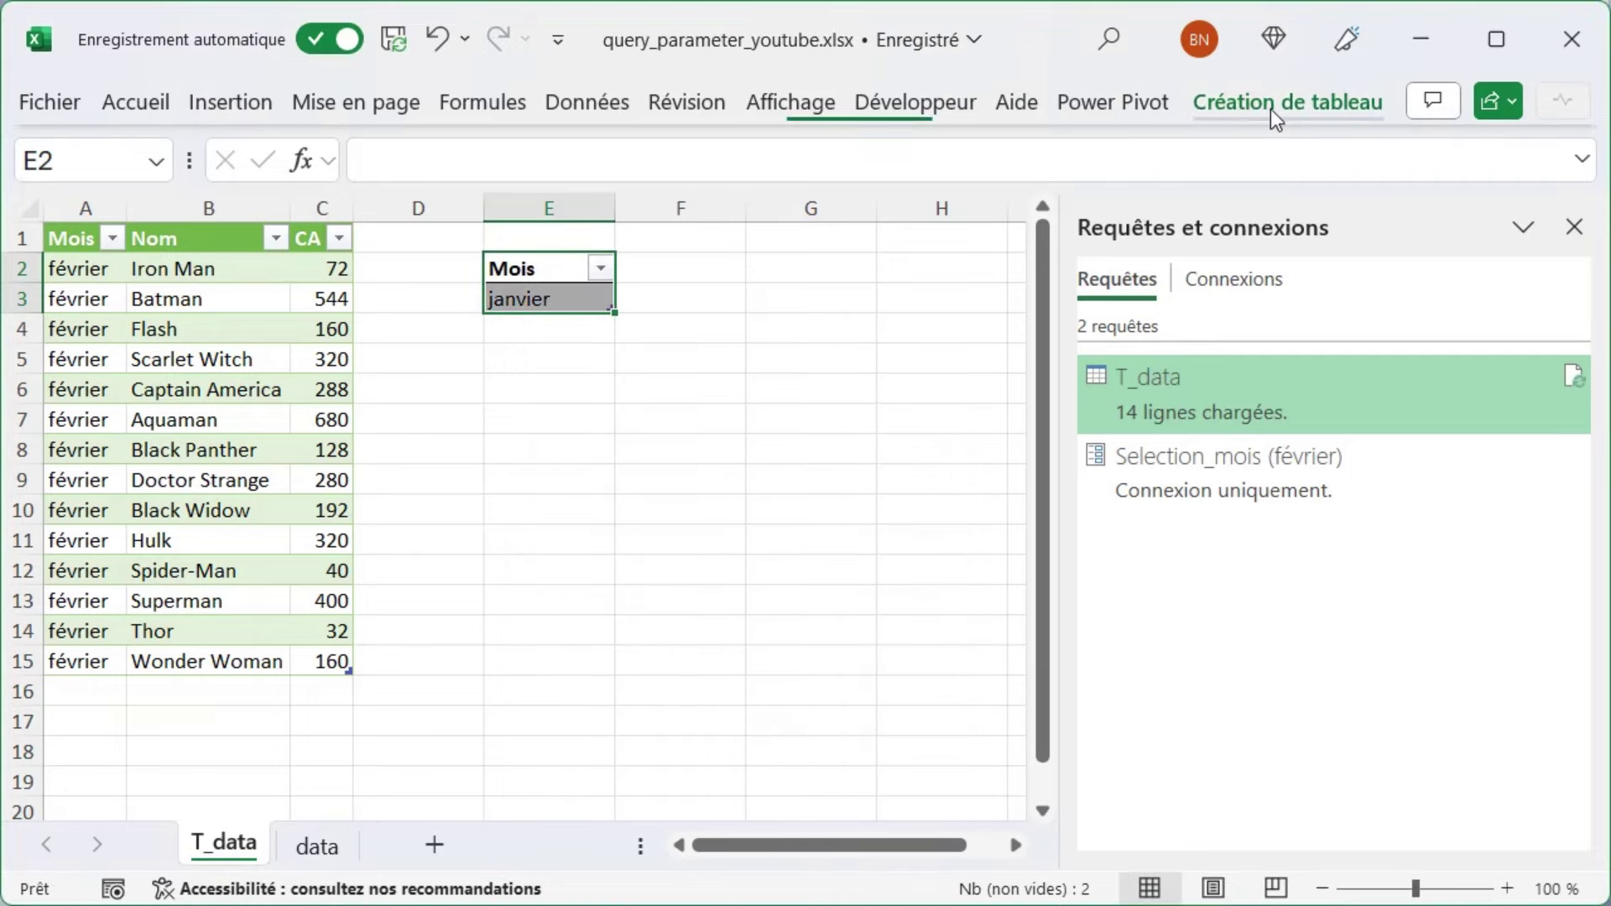
click(186, 189)
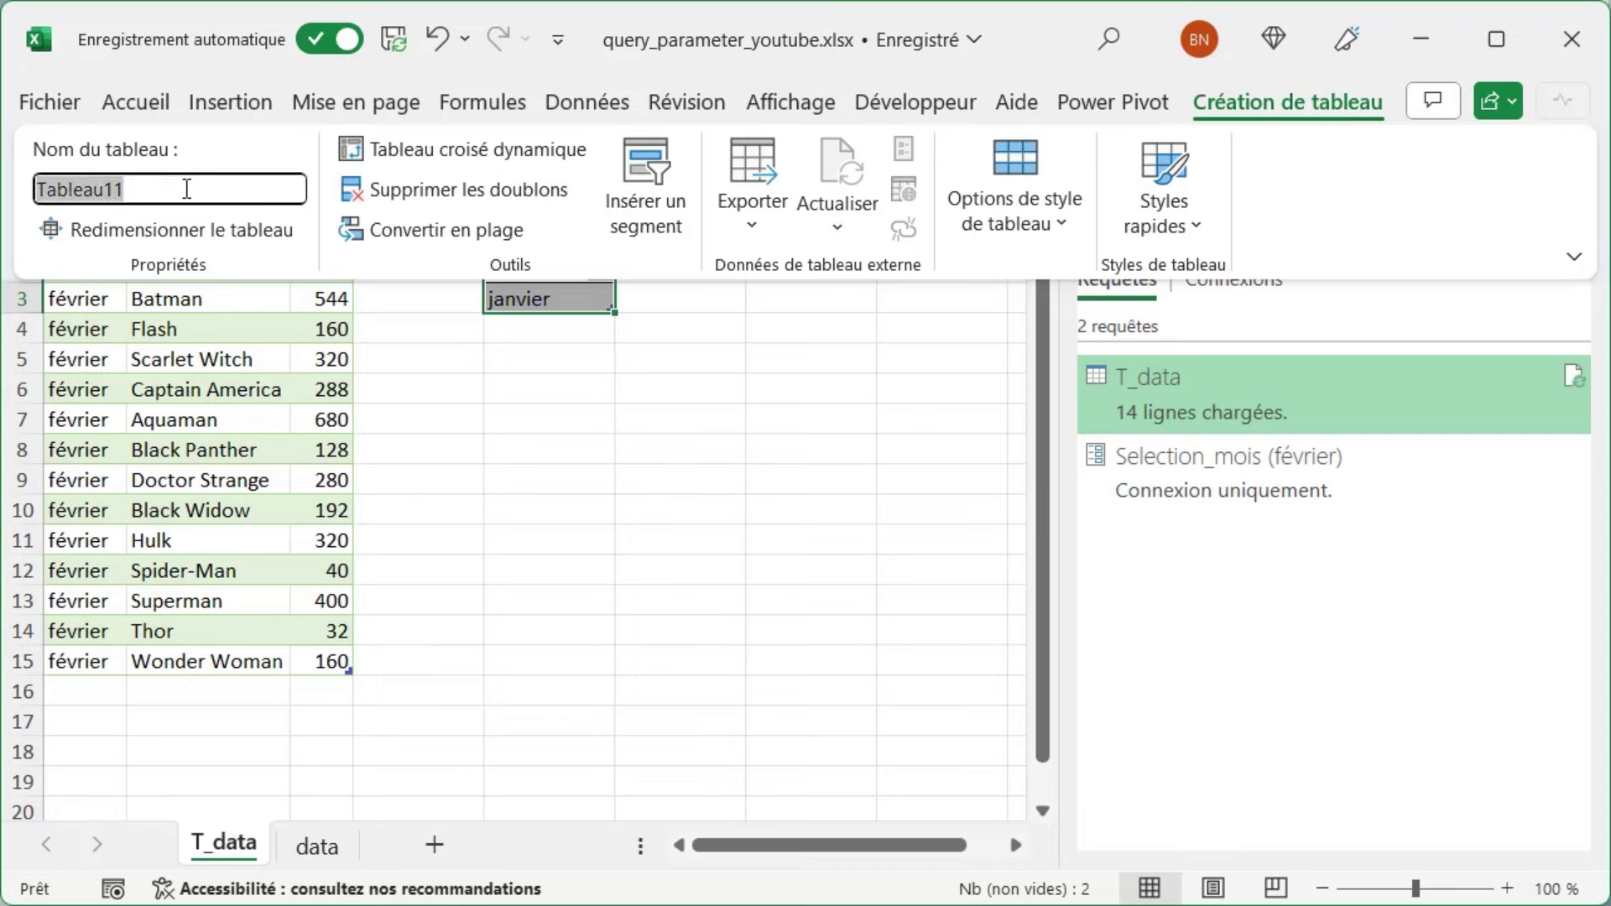
key(BackSpace)
text(T_Mois)
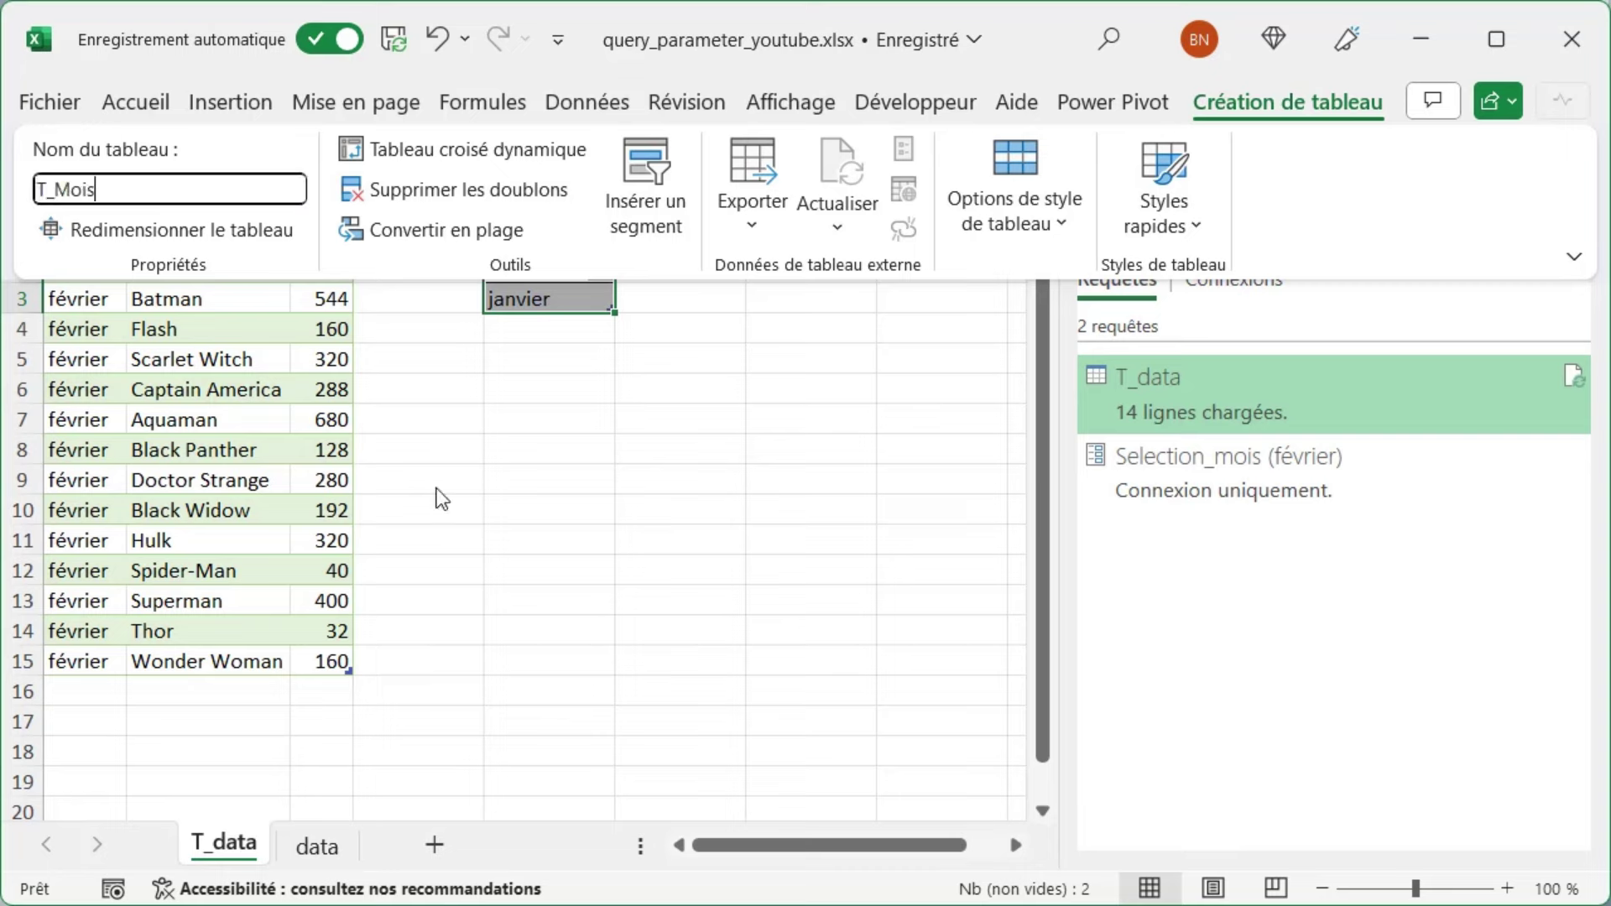
Step: Import the T_Mois table into Power Query and drill down on its janvier value
click(520, 268)
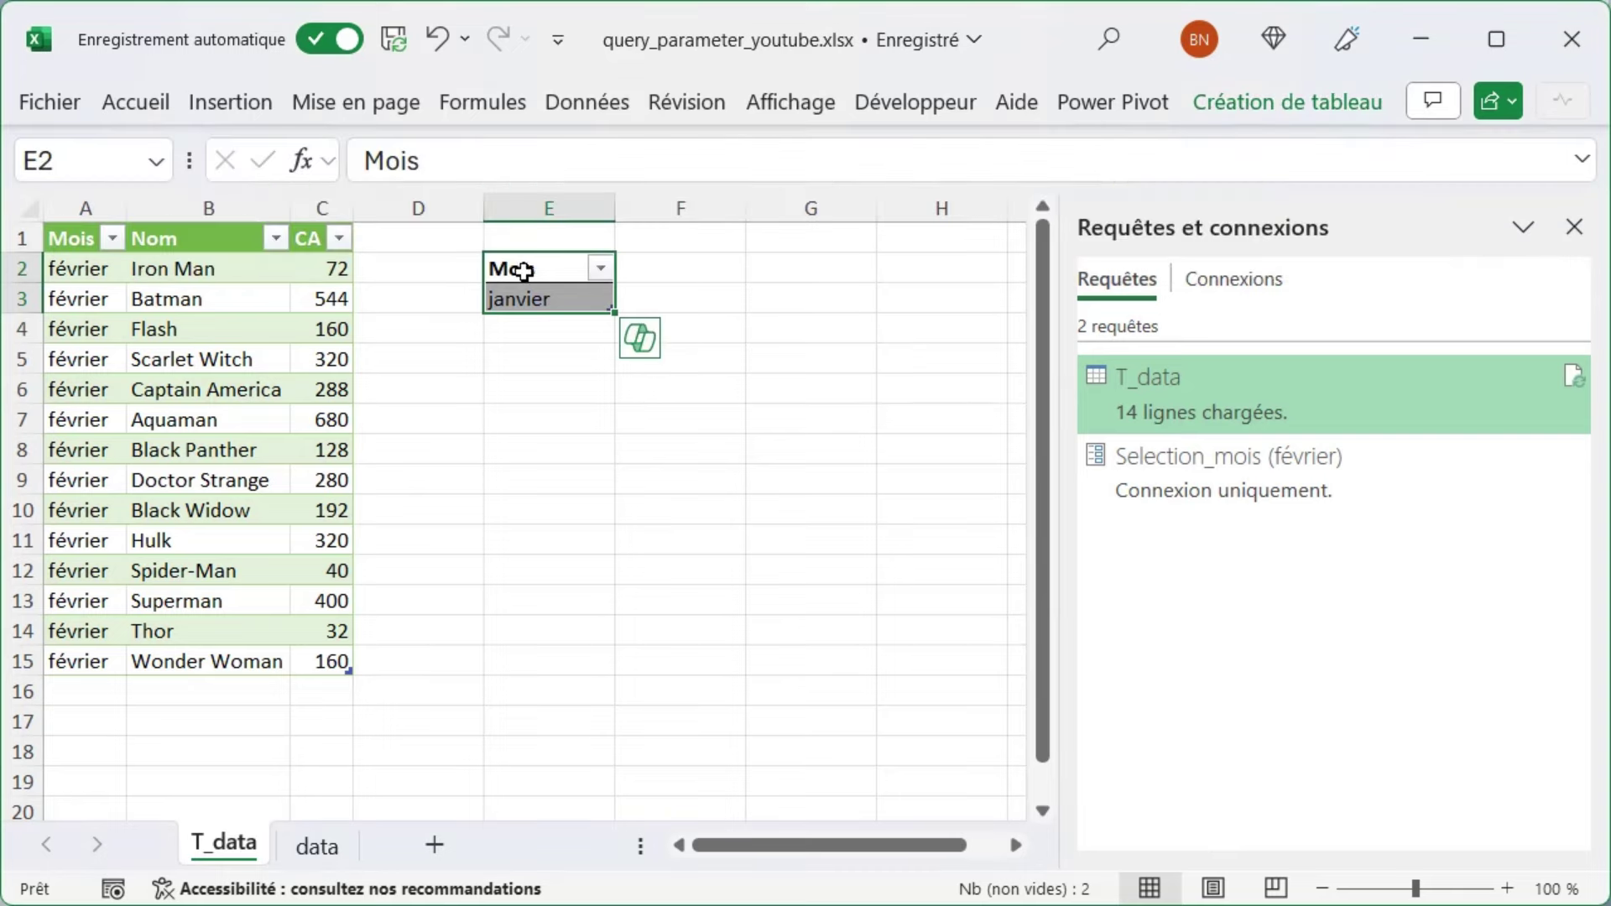
right_click(522, 270)
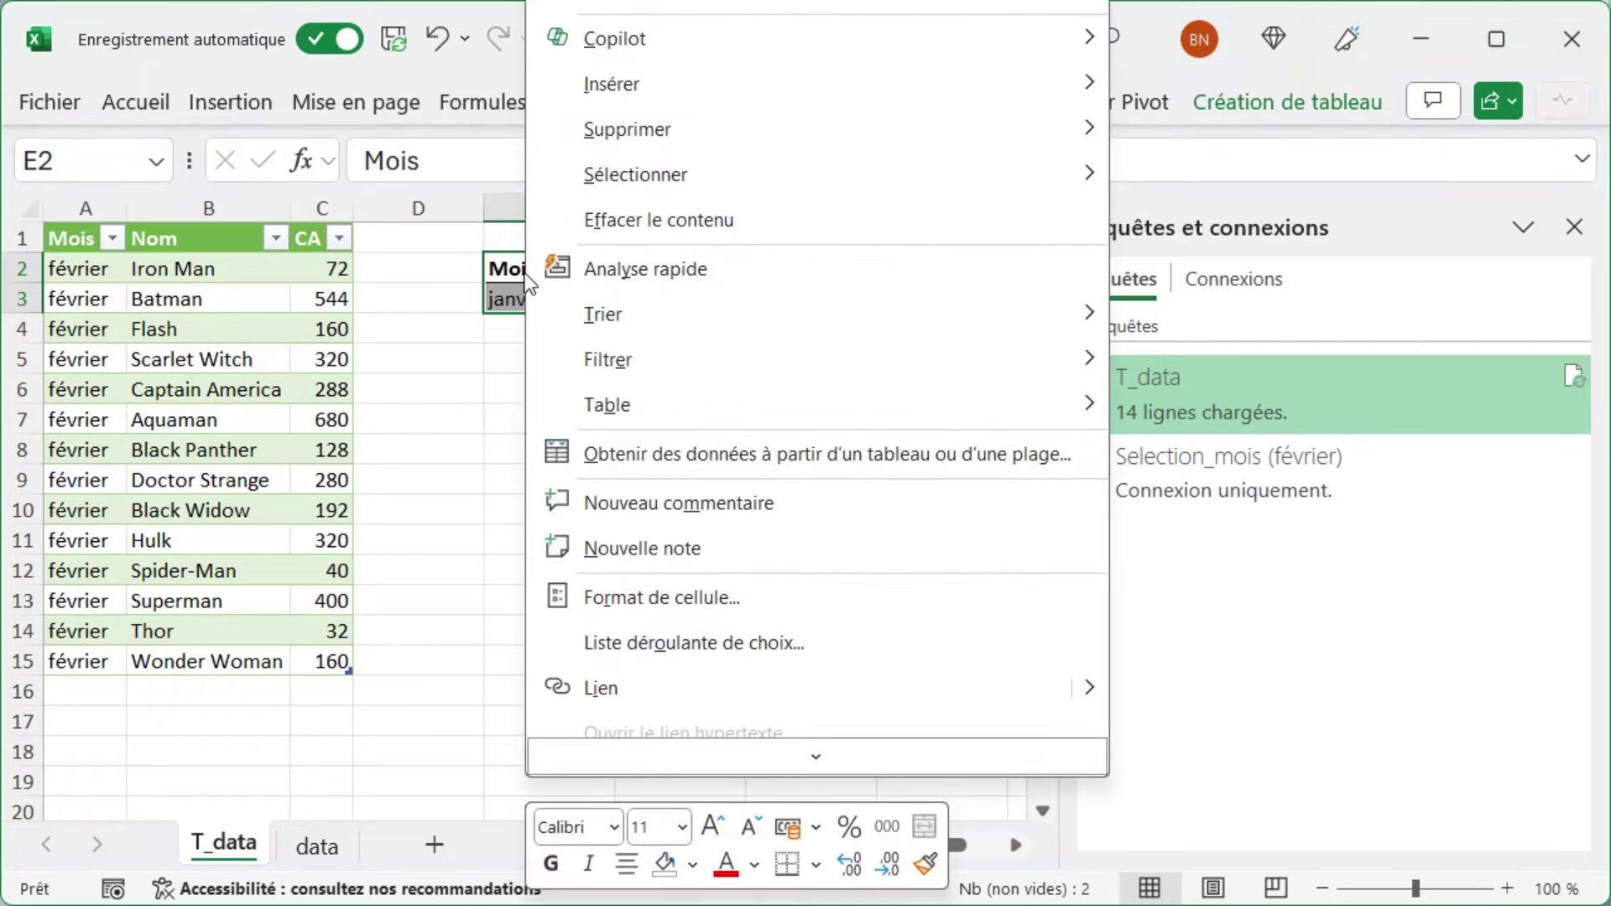
click(631, 456)
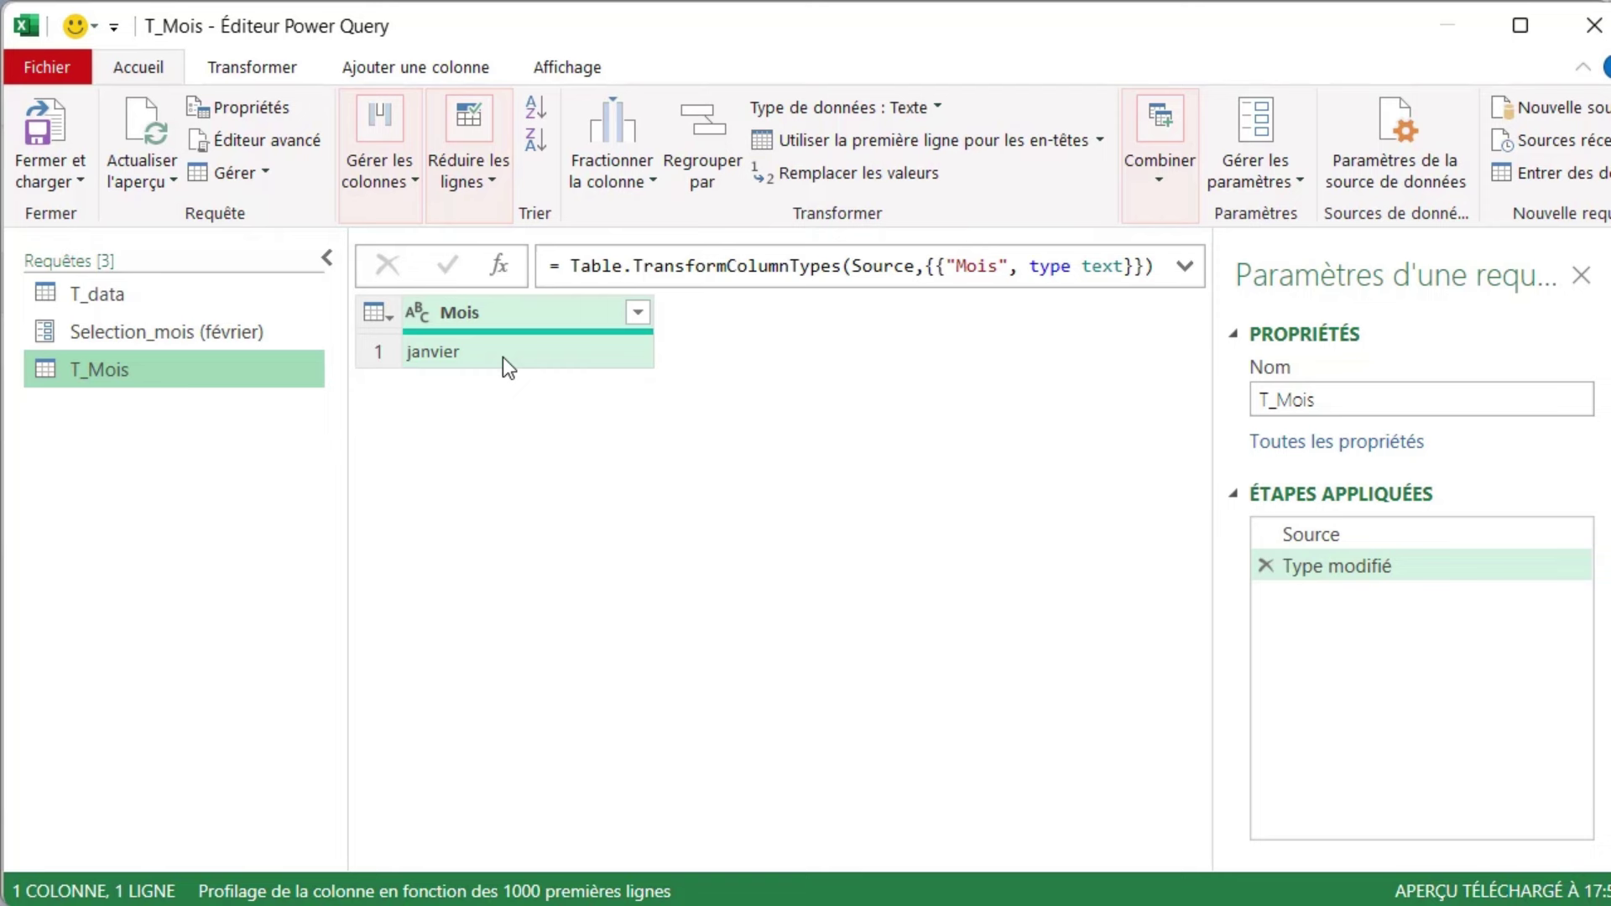
right_click(502, 356)
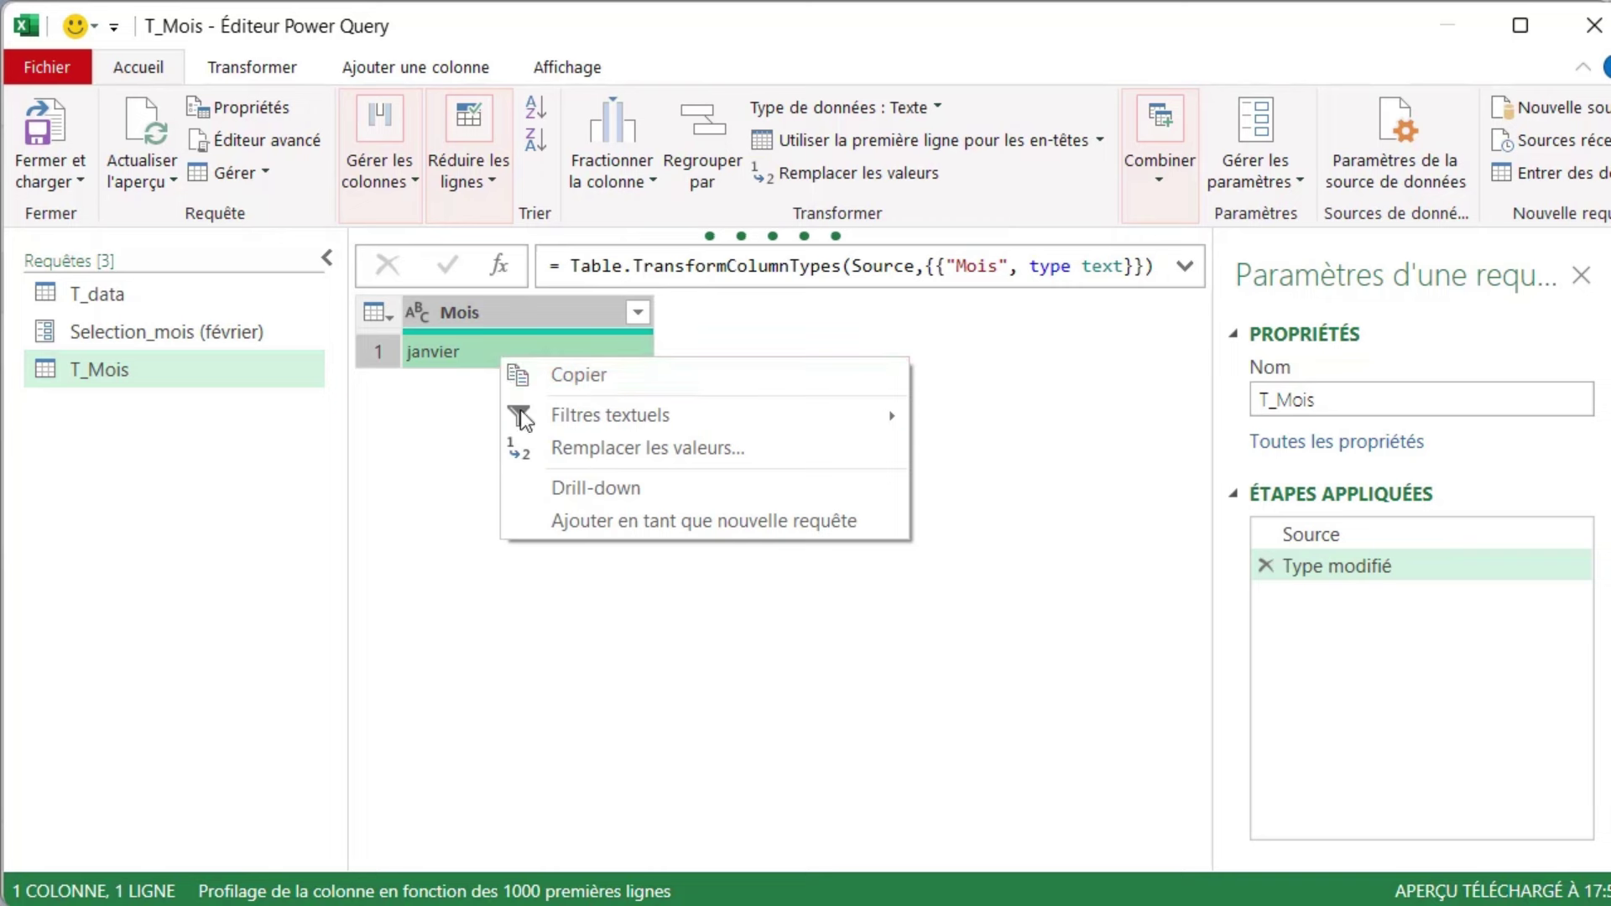
click(604, 488)
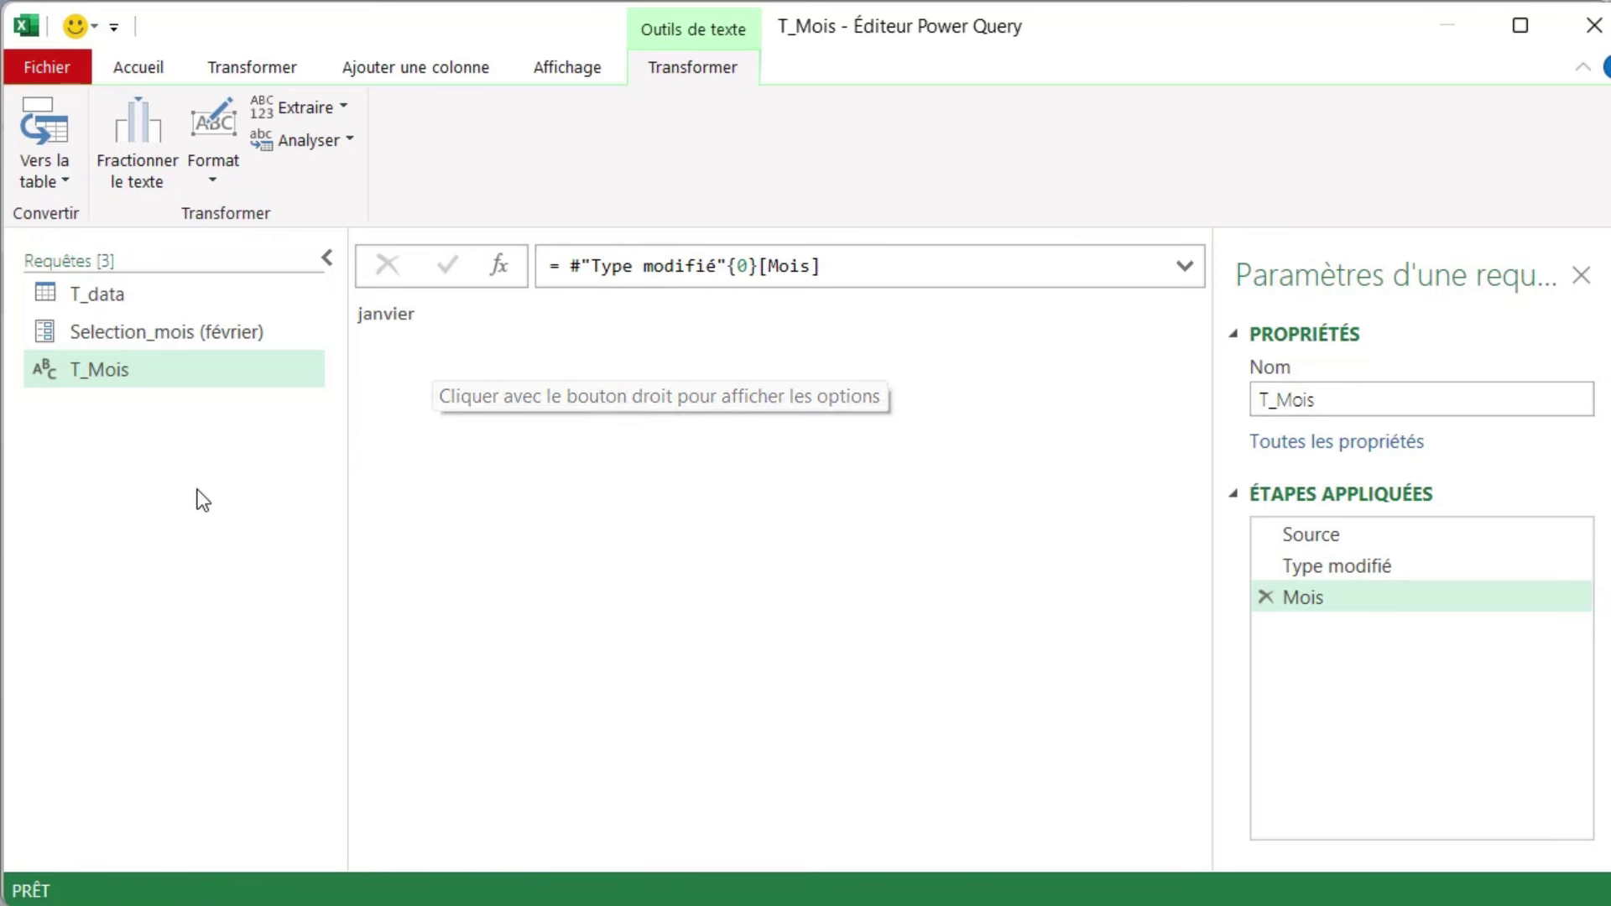
Step: Replace Selection_mois with T_Mois in the T_data query's row filter formula and apply it
click(122, 303)
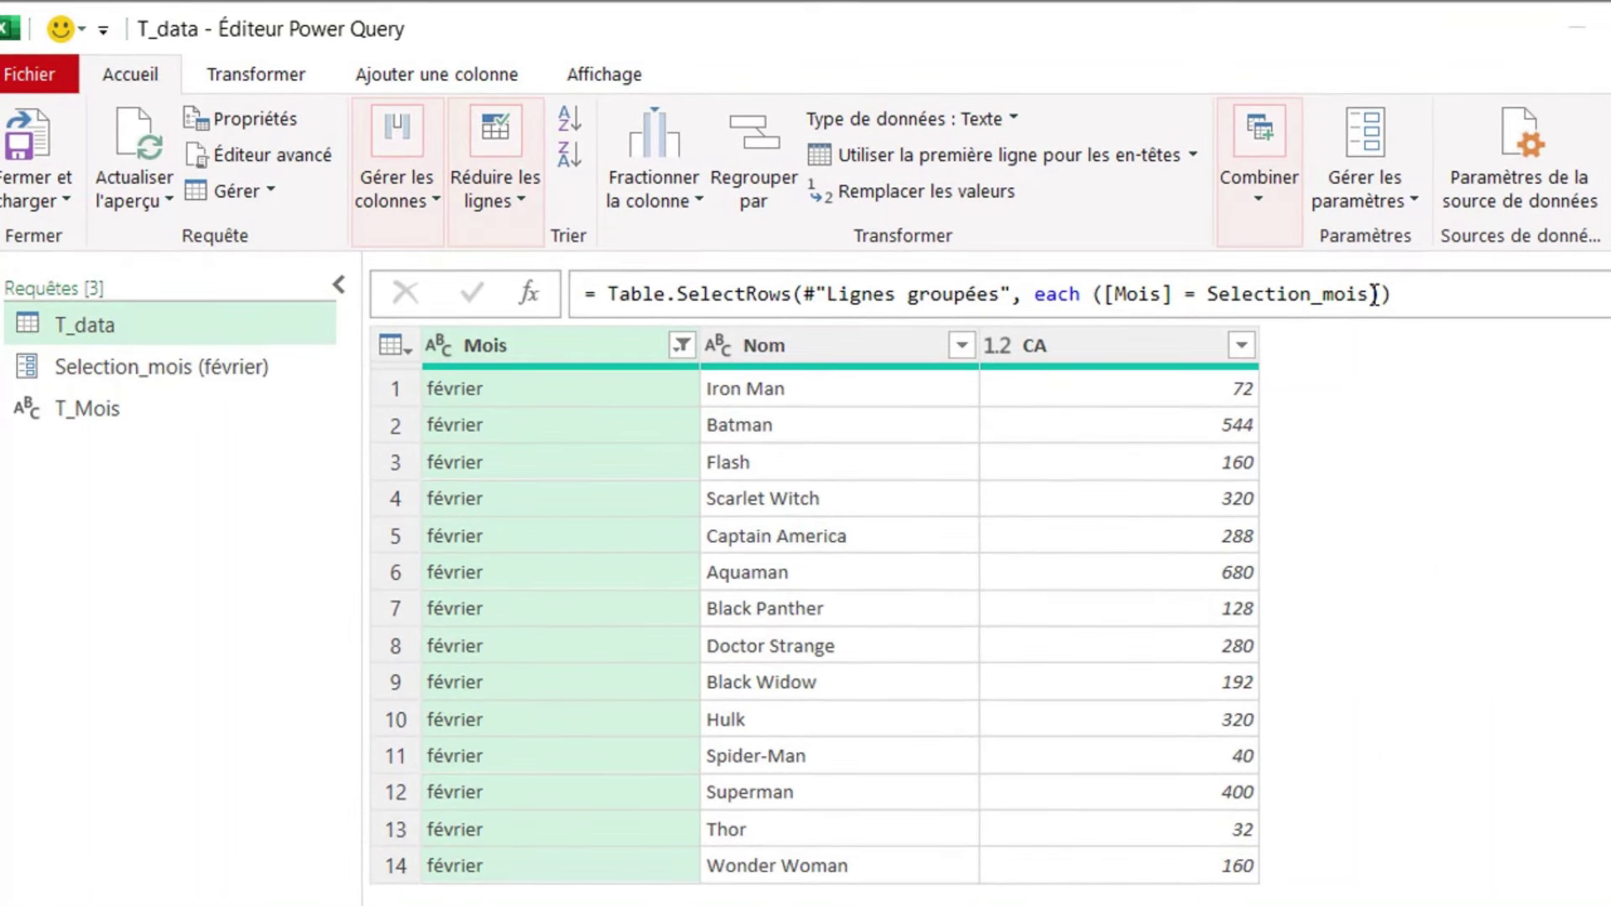
click(1375, 294)
key(shift+Left)
key(shift+Left)
key(shift+Left)
key(shift+Left)
key(shift+Left)
key(shift+Left)
key(shift+Left)
key(shift+Left)
key(shift+Left)
key(shift+Left)
key(shift+Left)
key(shift+Left)
key(shift+Left)
key(shift+Left)
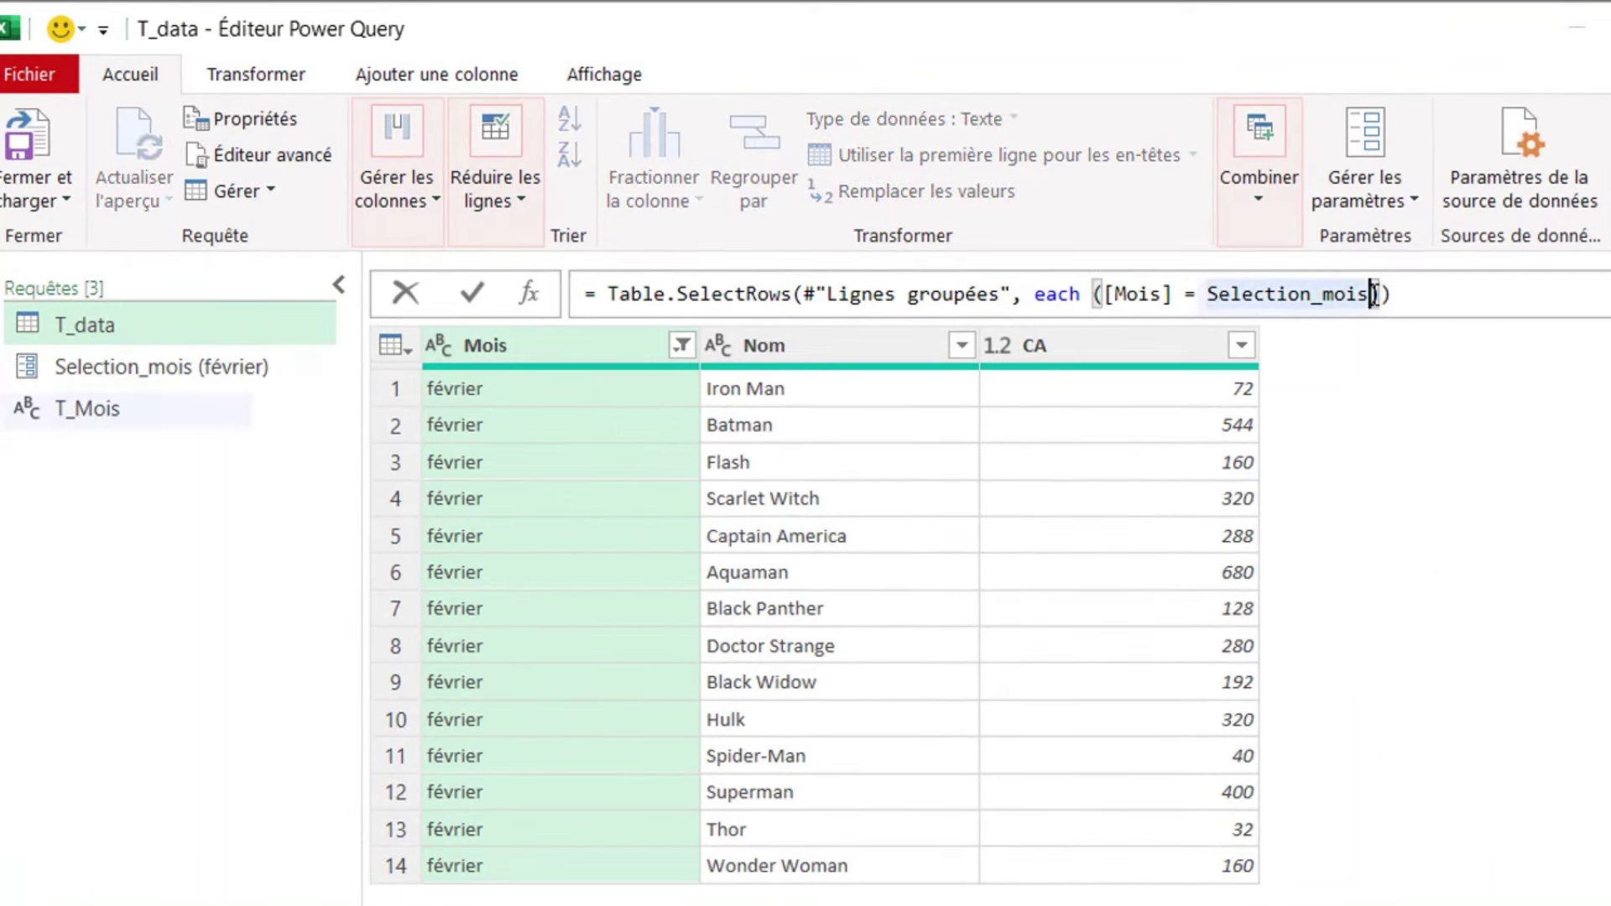
key(BackSpace)
text(T)
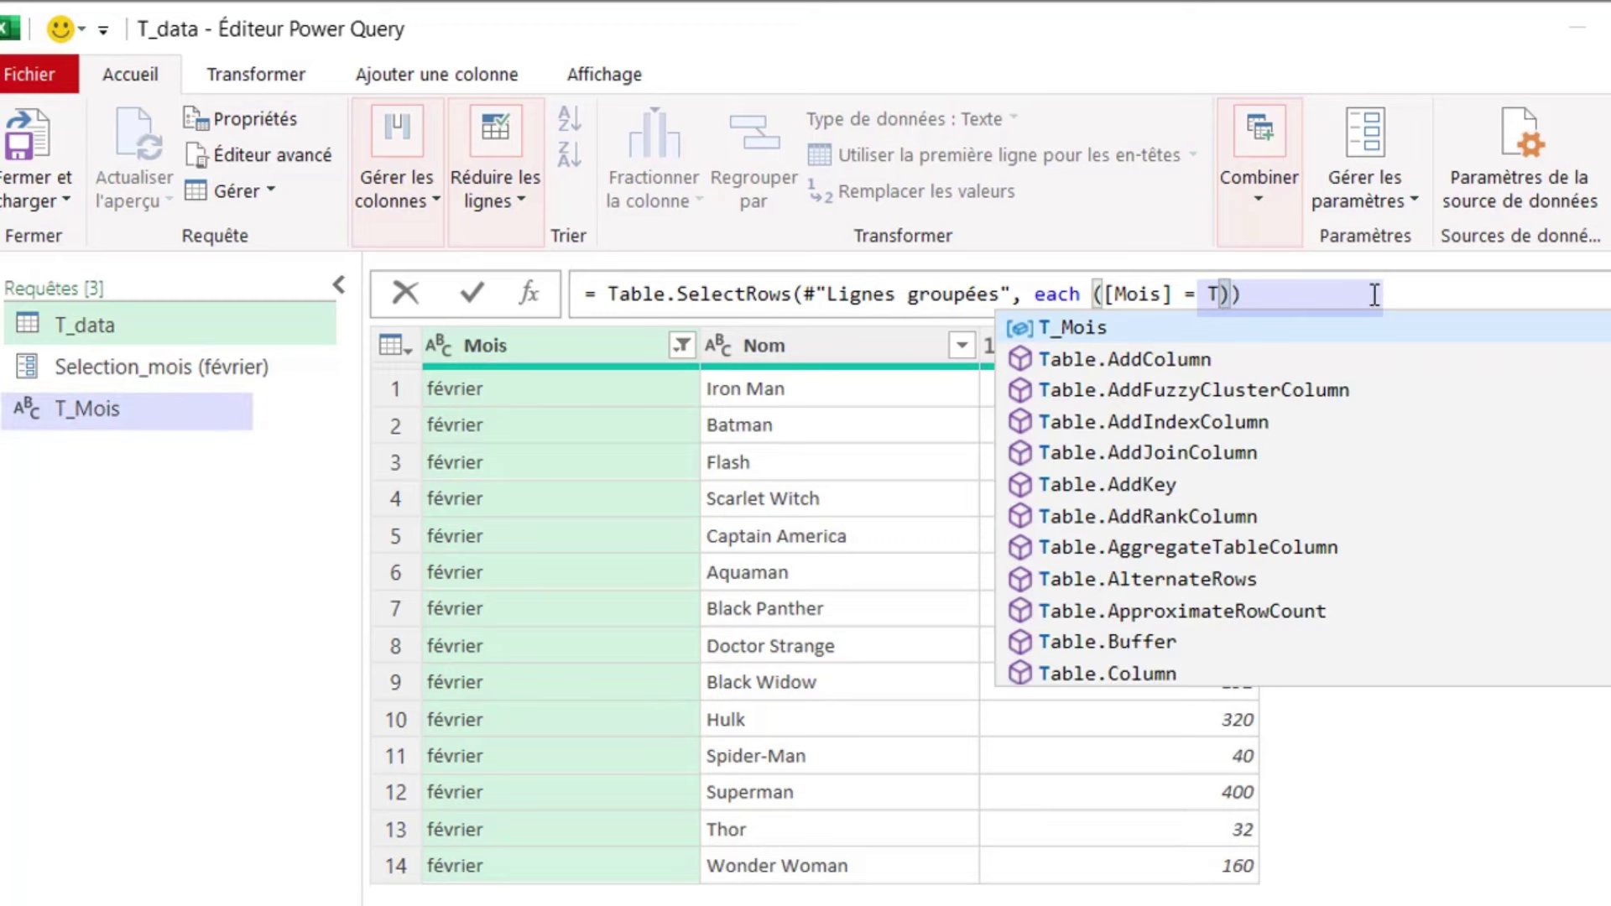
text(_)
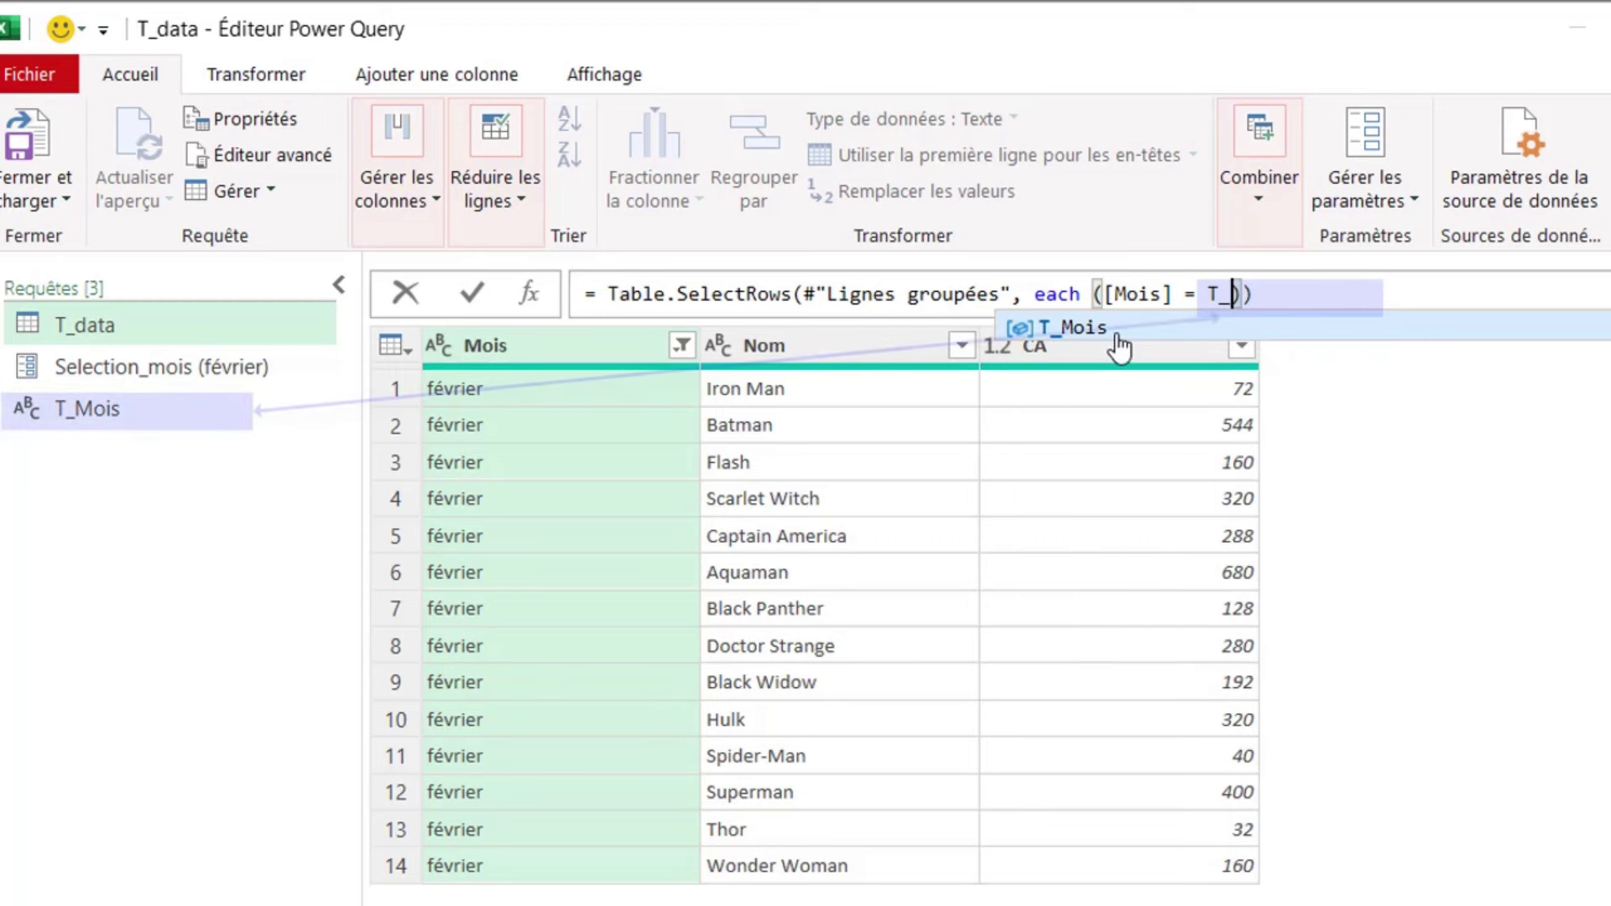
click(1091, 328)
click(1319, 294)
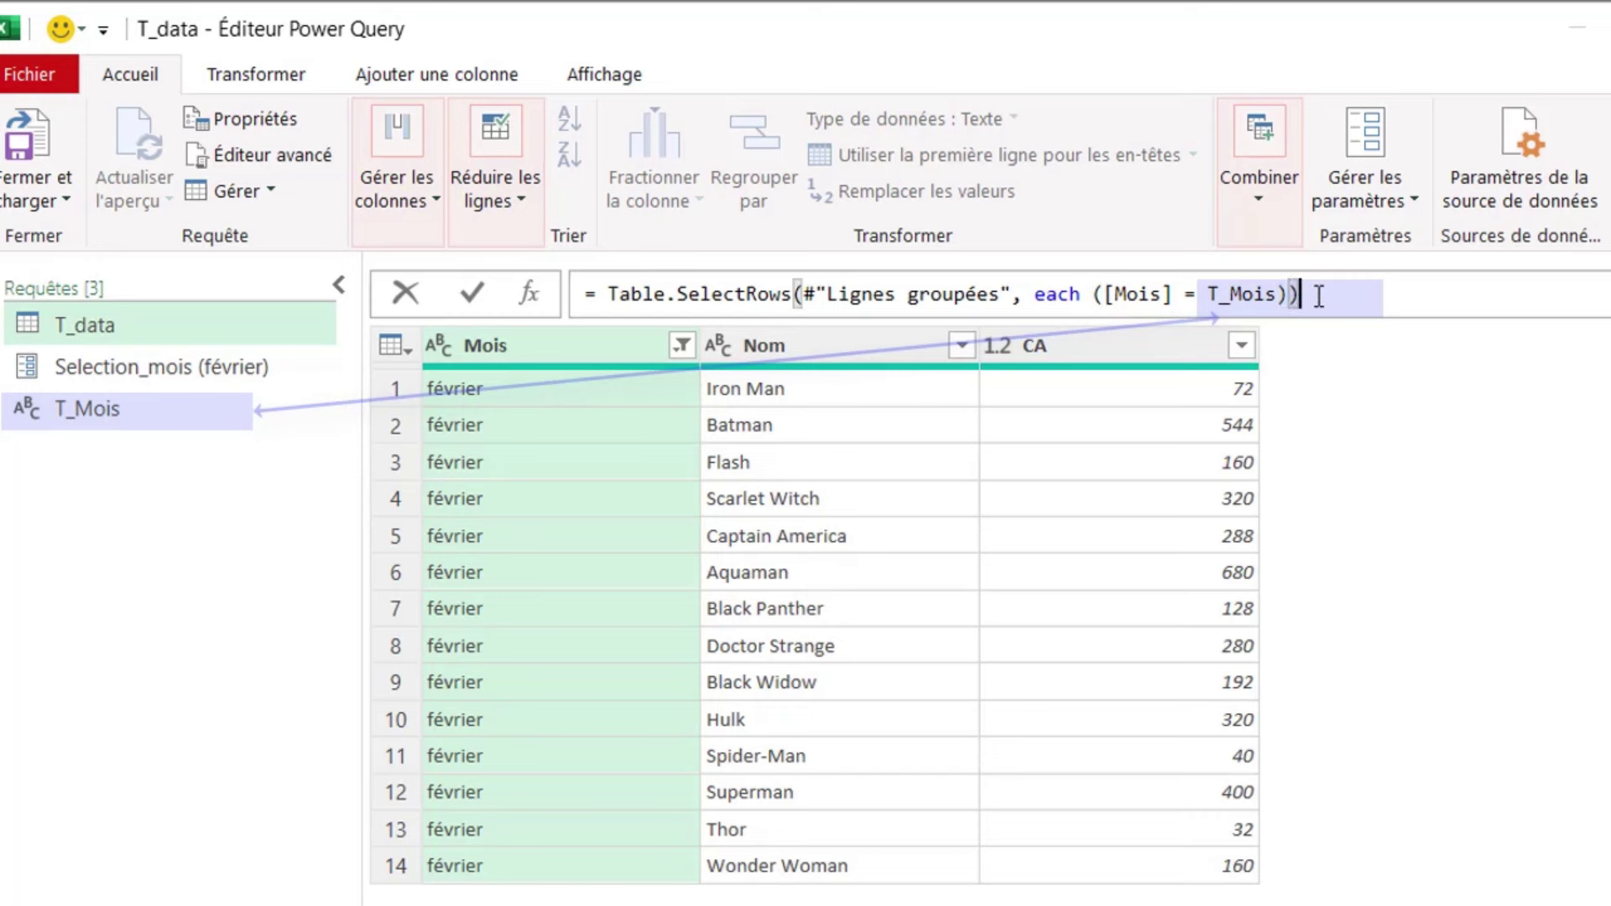
key(Return)
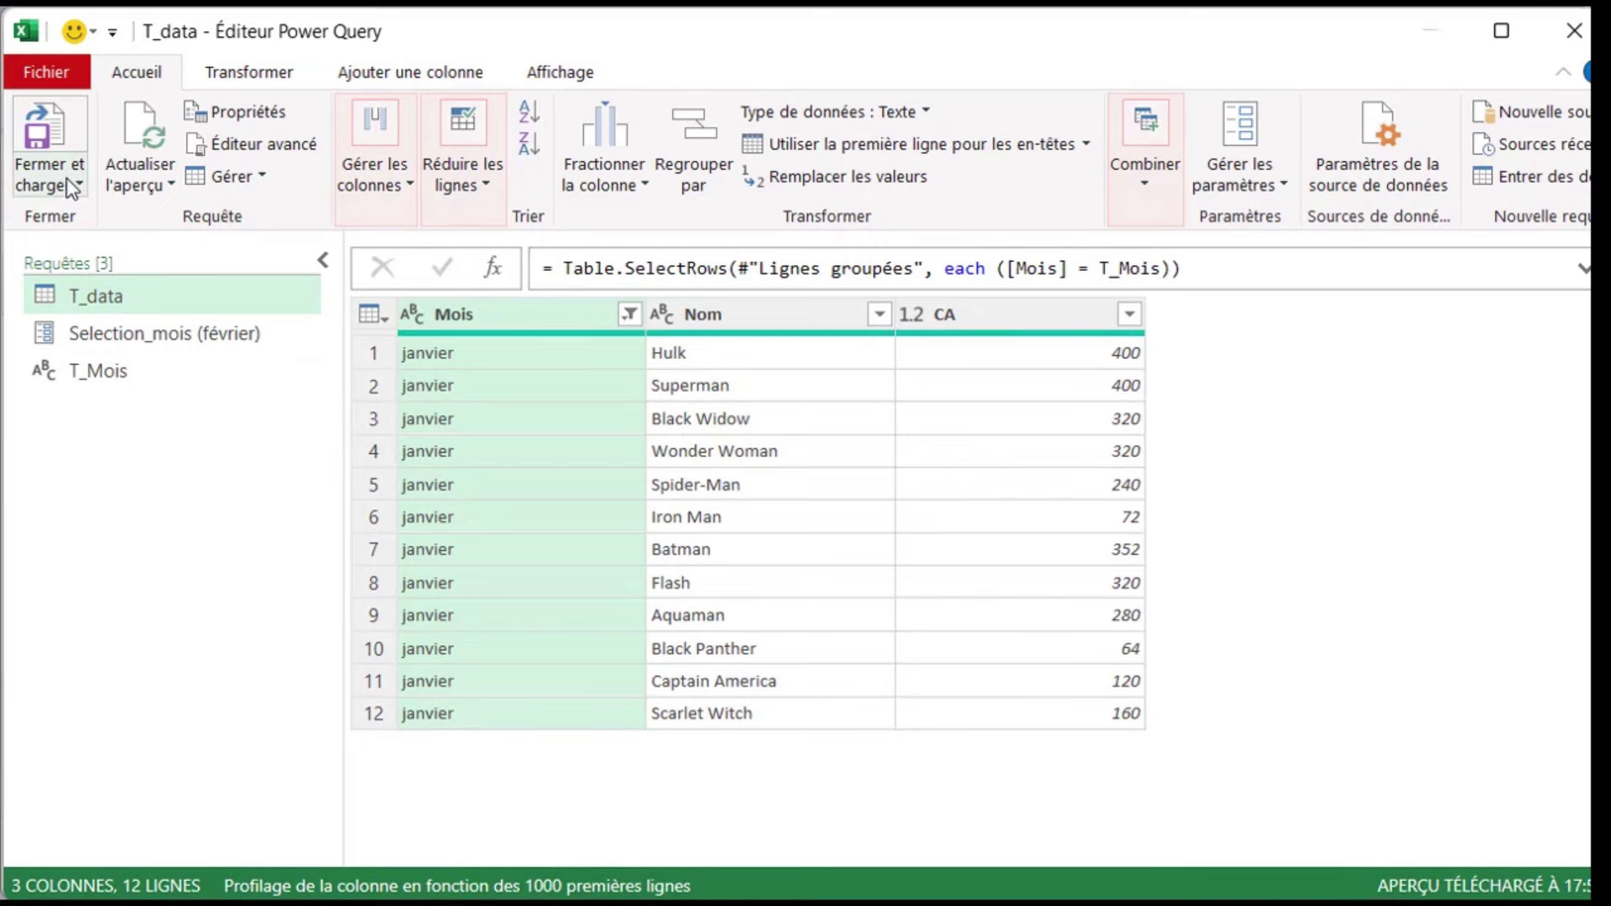
Step: Close the Power Query editor and load the new T_Mois query as a connection only
click(73, 186)
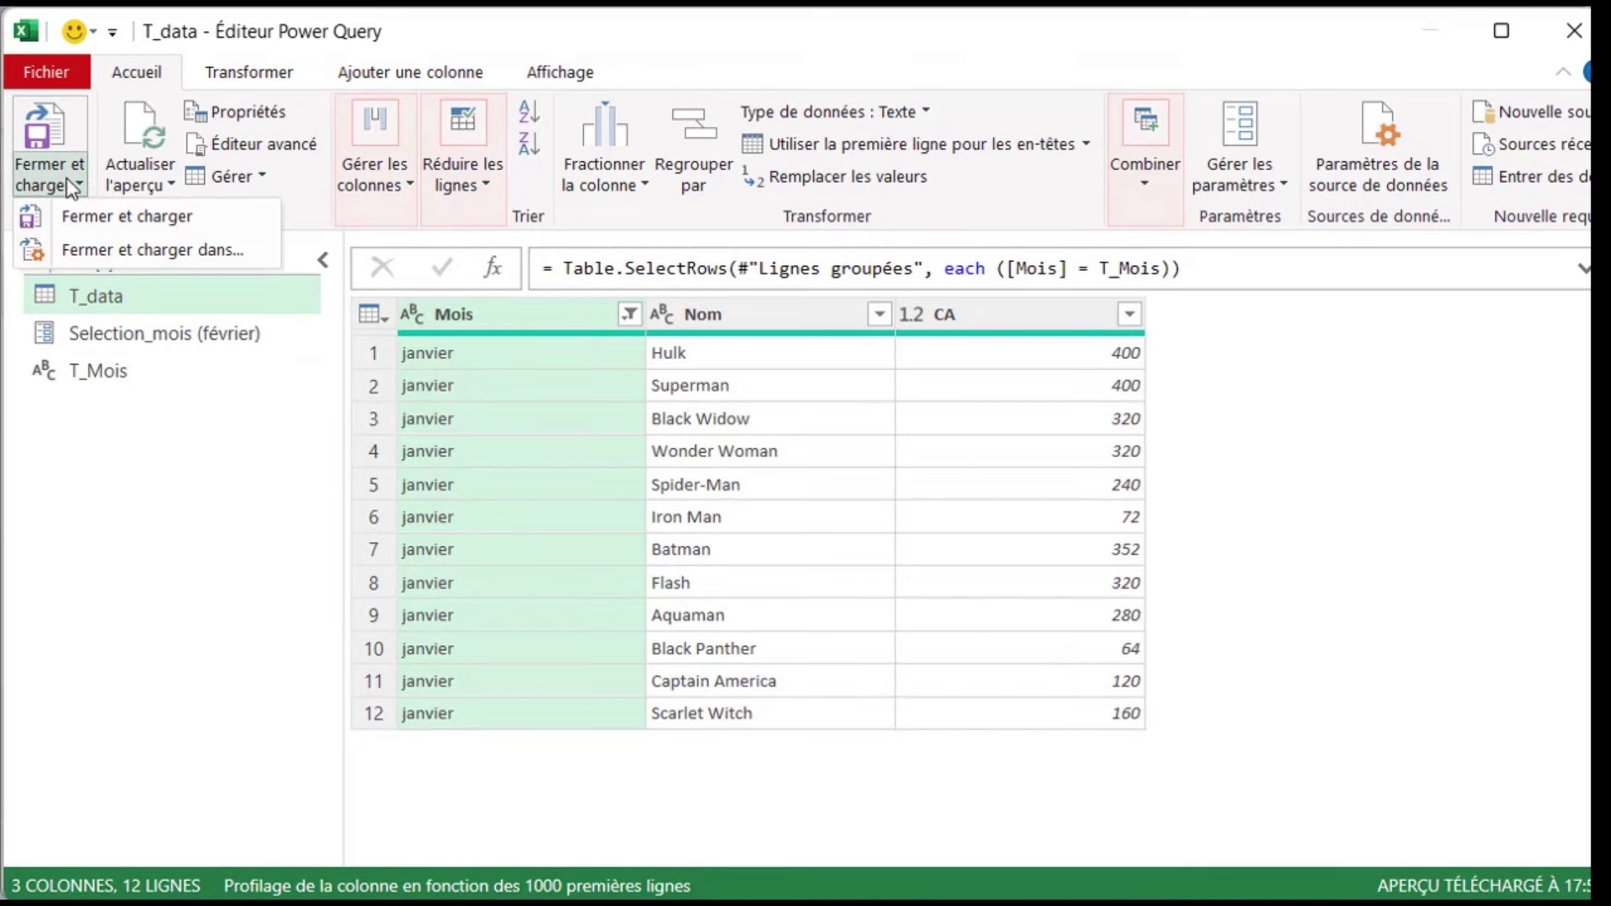
click(152, 250)
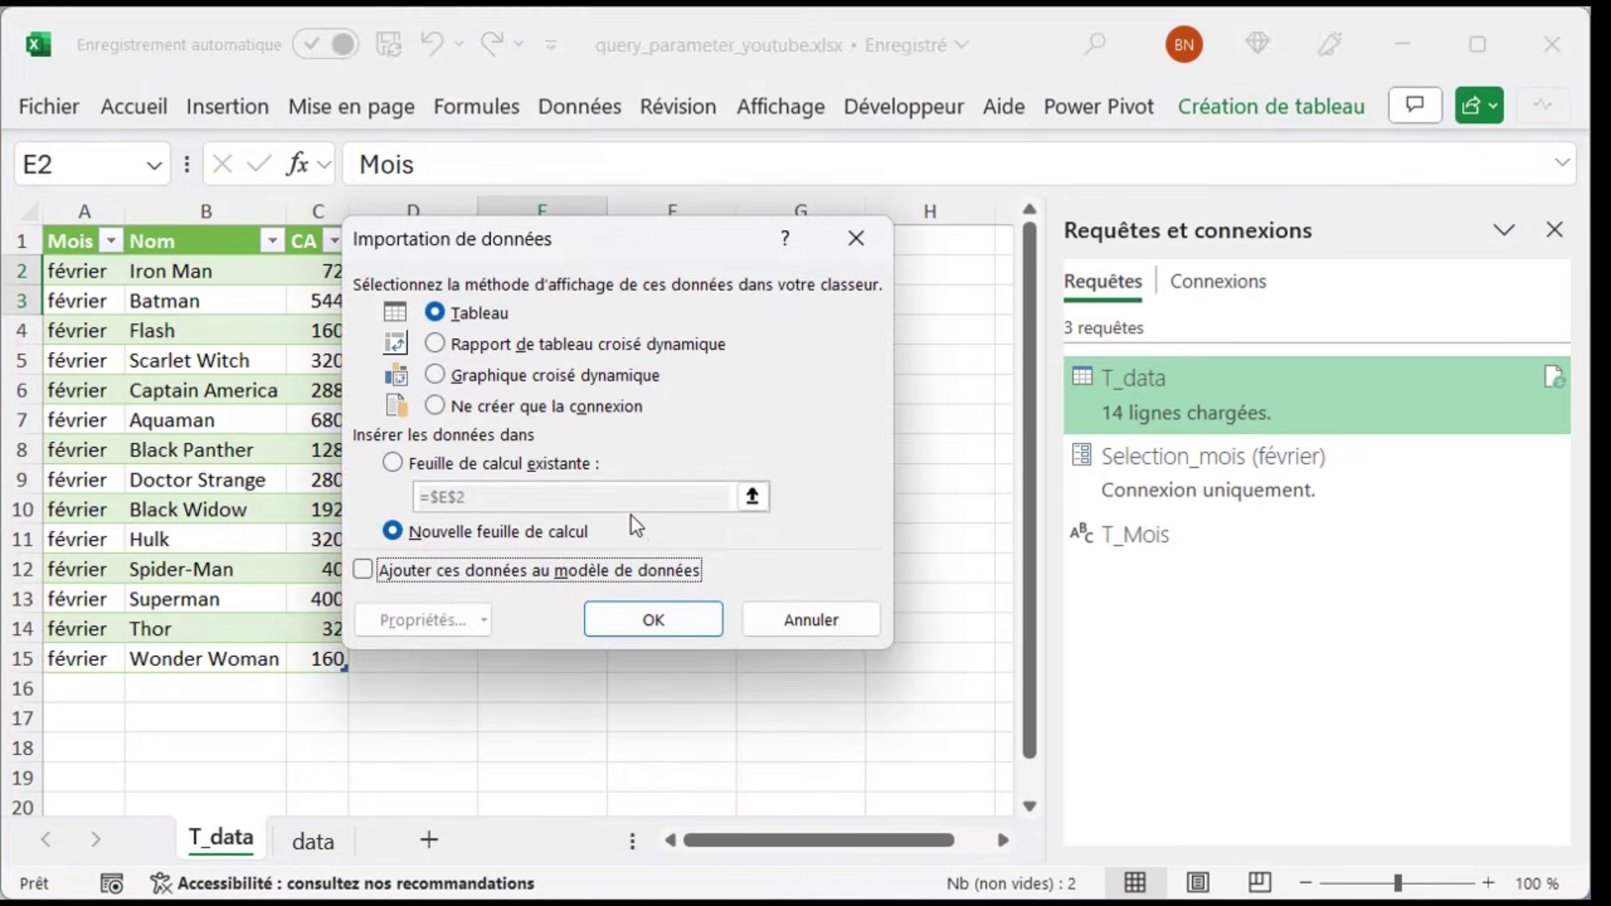
click(436, 406)
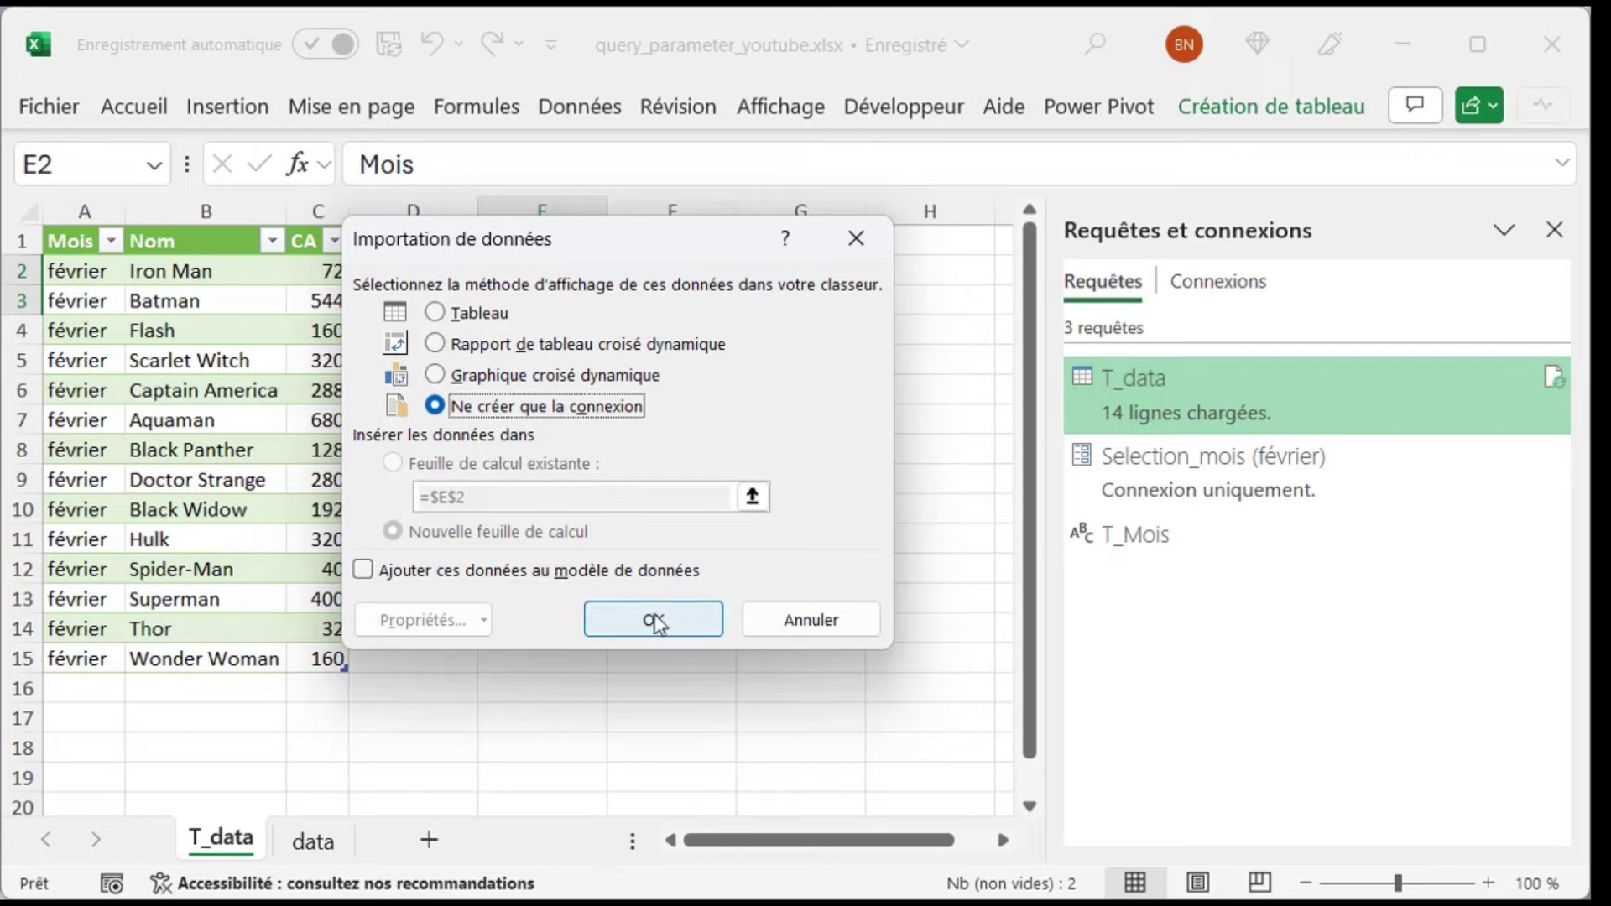
click(654, 620)
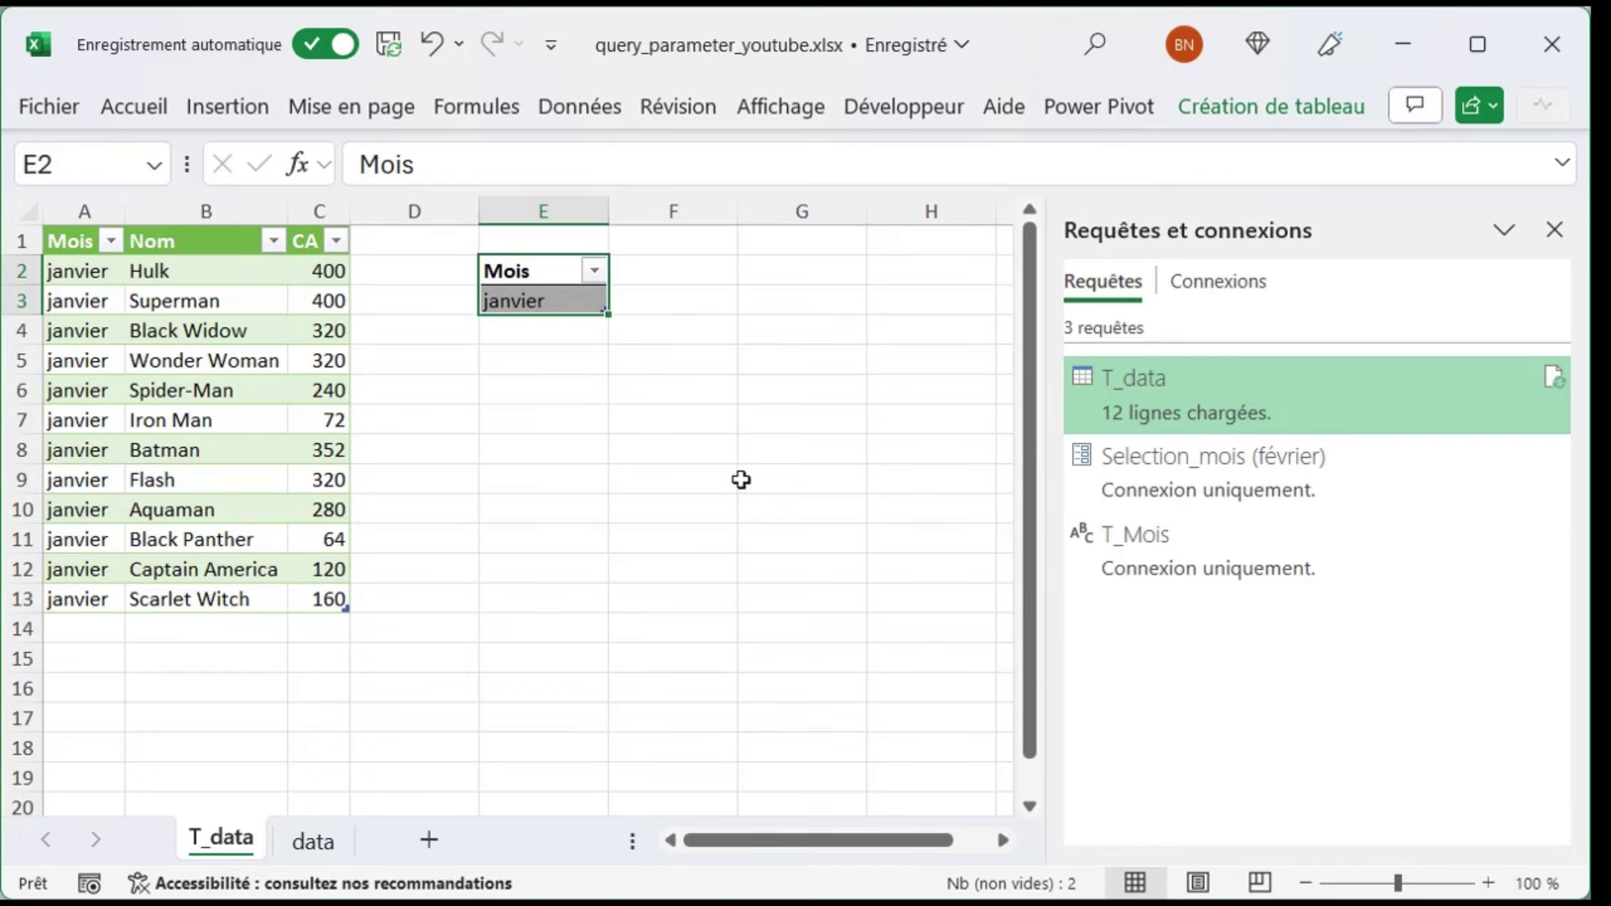
Step: Set the month in the T_Mois table's cell E3 to mars and refresh the T_data query
click(520, 301)
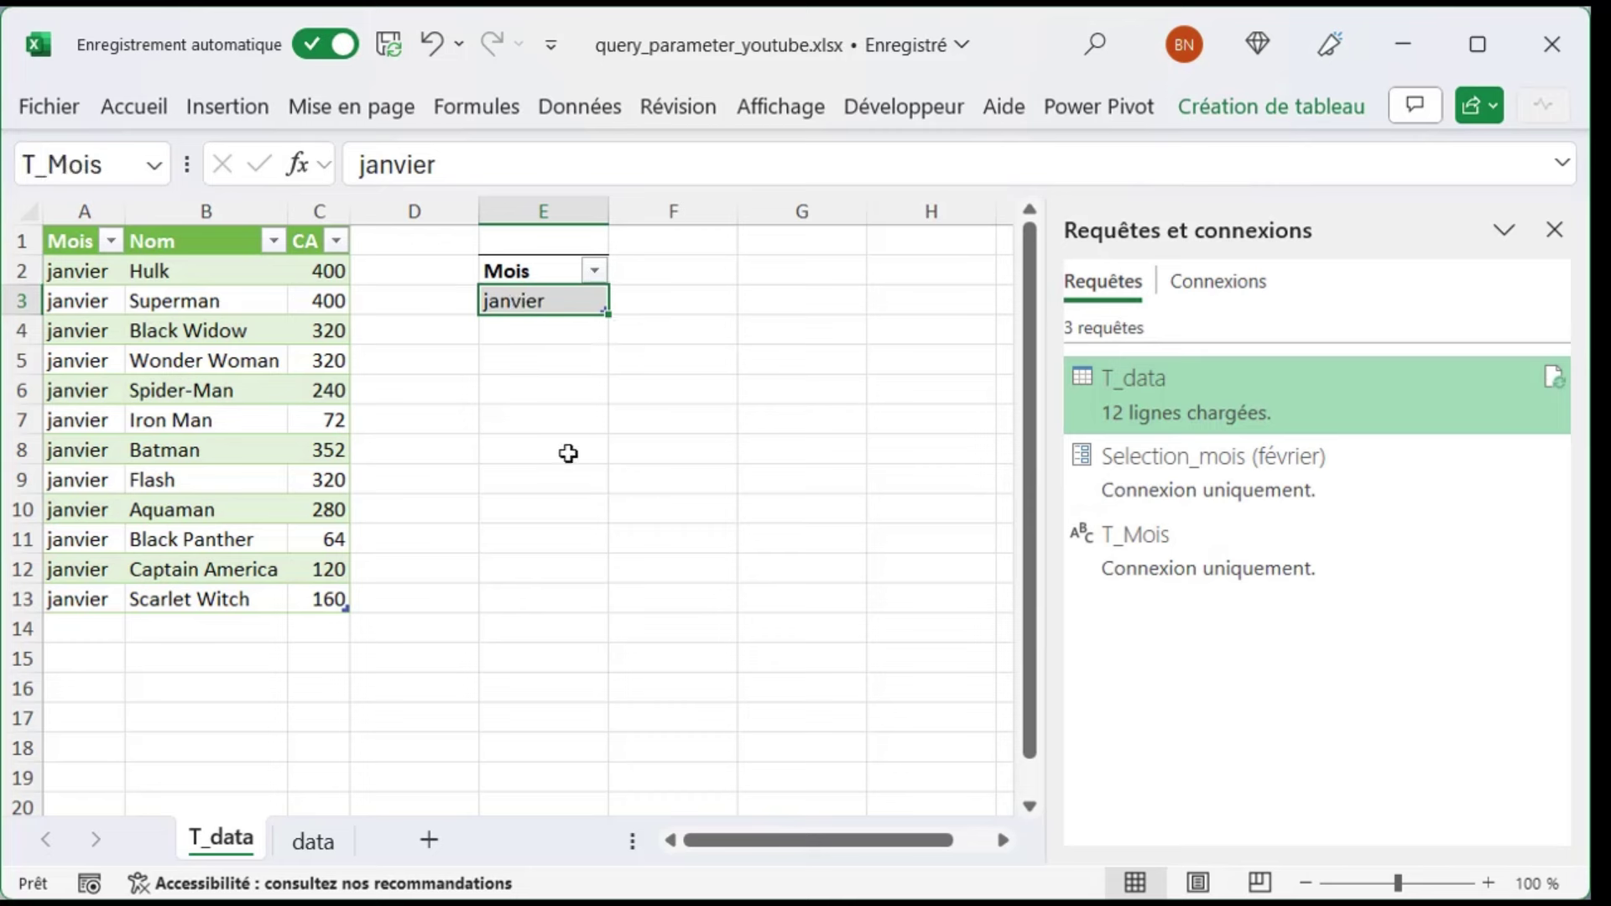
text(mars)
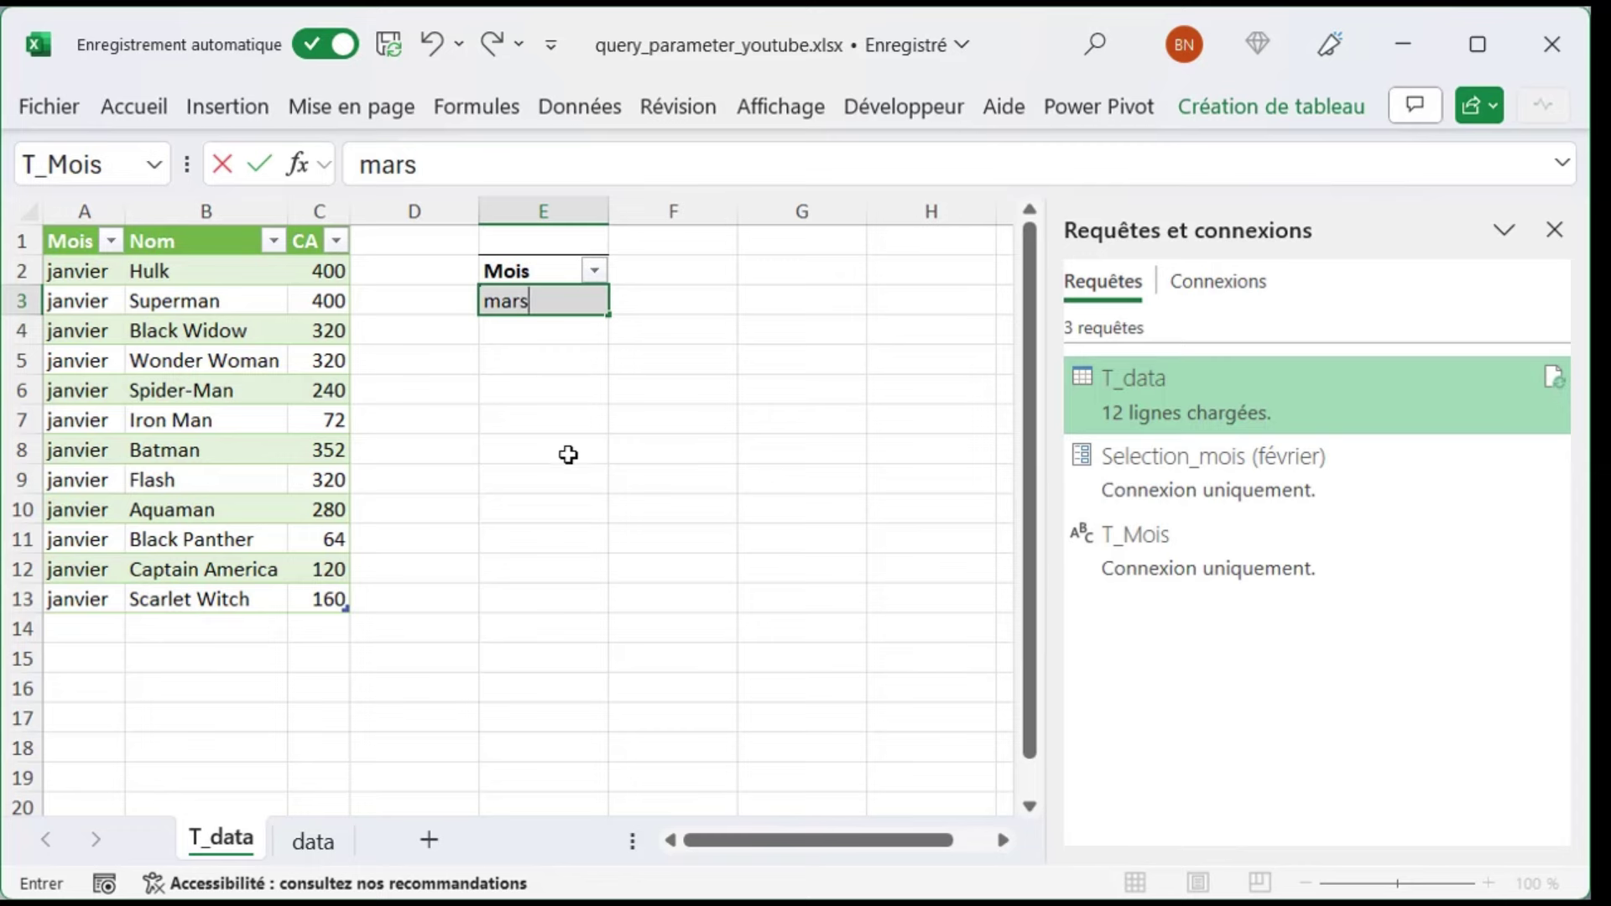
click(571, 456)
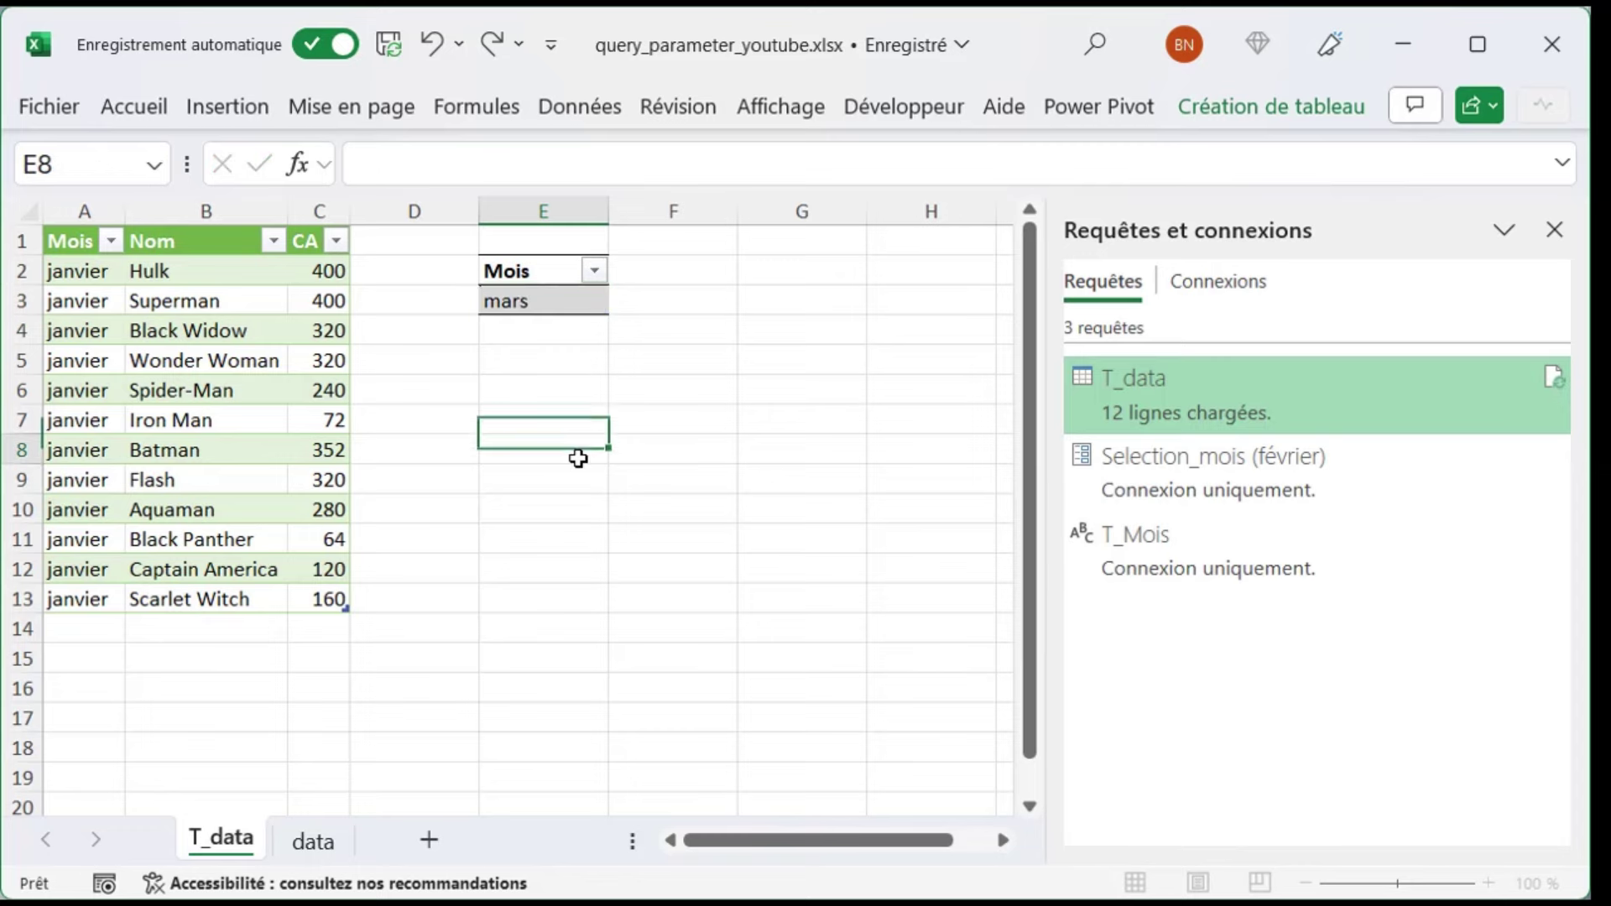
click(1554, 377)
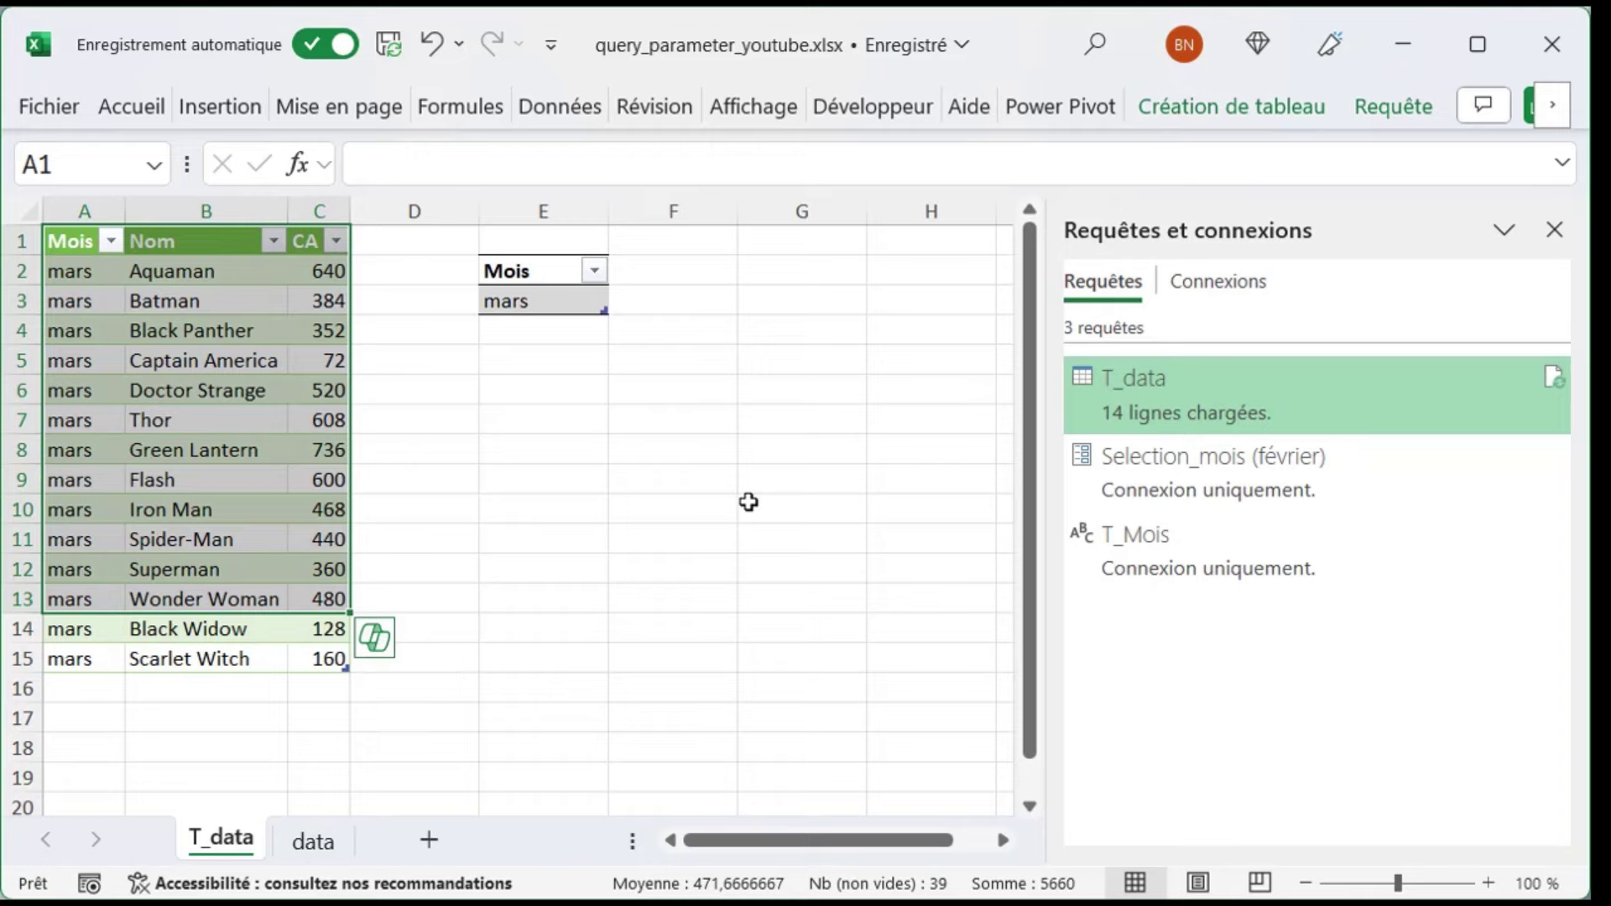
click(747, 503)
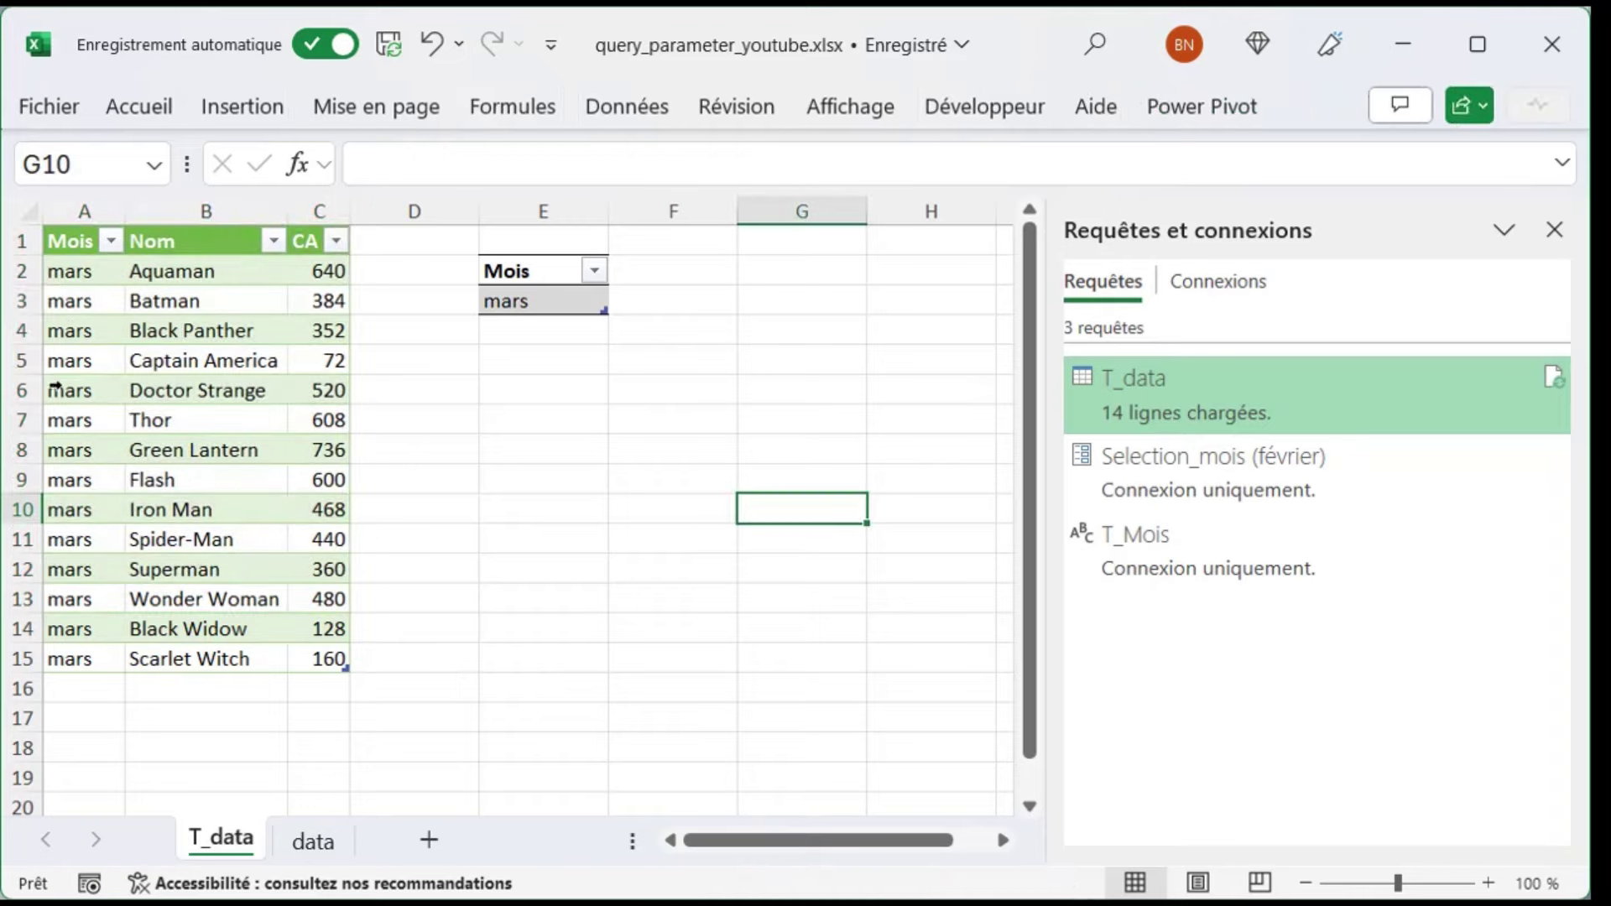
click(692, 536)
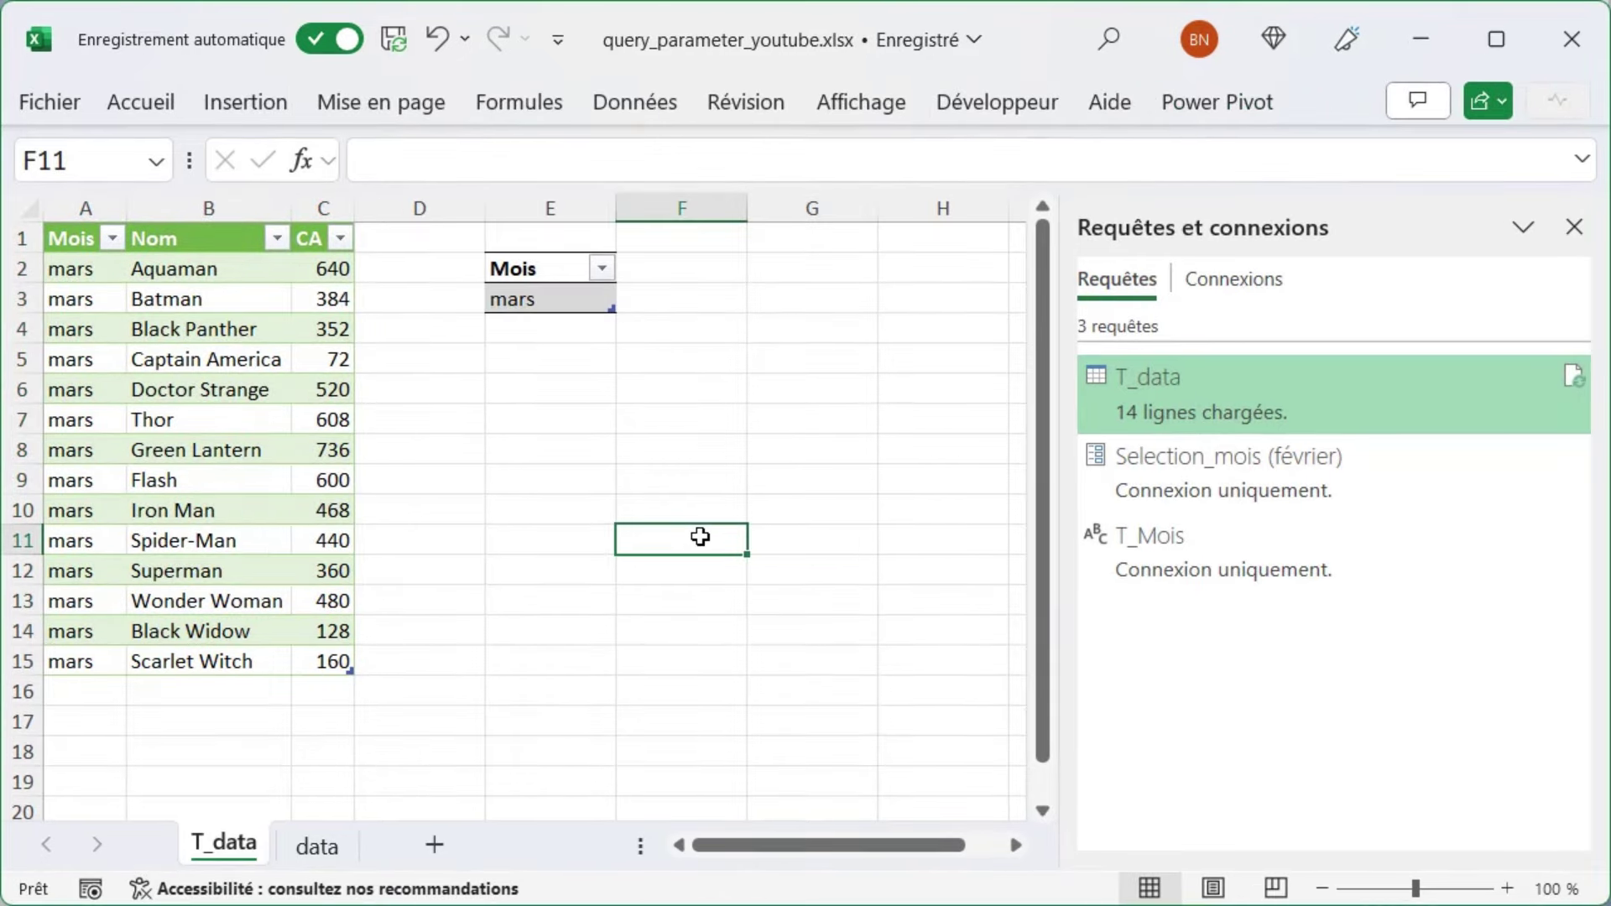